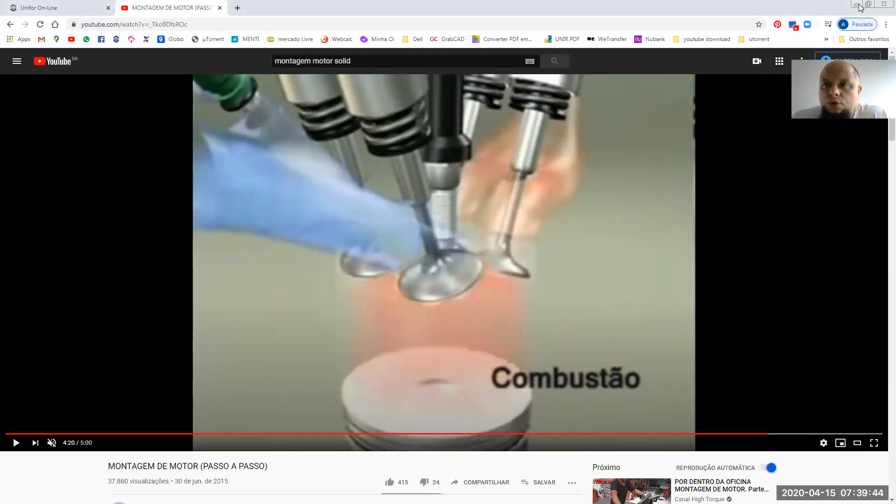
- Switch to SOLIDWORKS and swing the movable hinge leaf almost closed over the fixed leaf, and back to hang below it
key(alt+Tab)
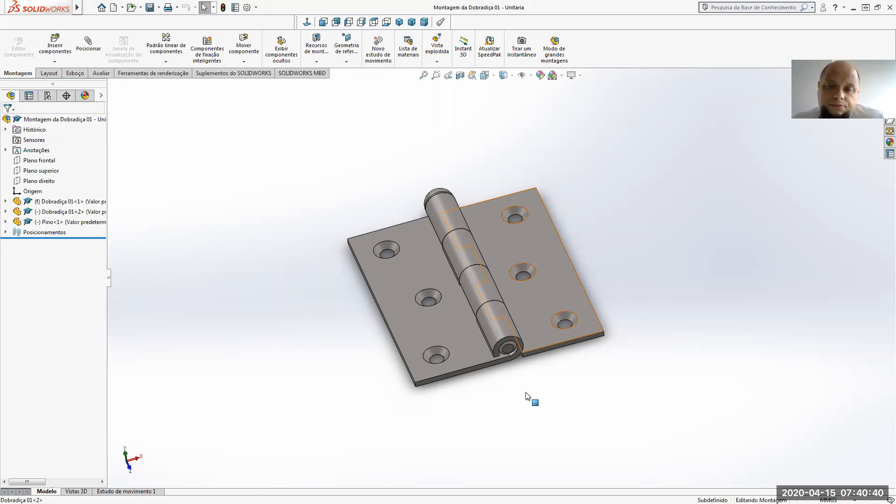
middle_drag(526, 392, 579, 338)
drag(568, 301, 385, 342)
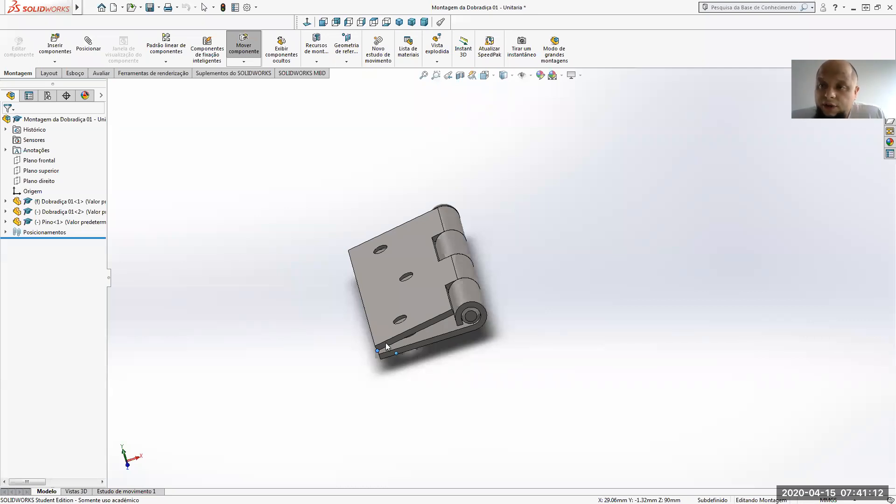
drag(386, 343, 487, 368)
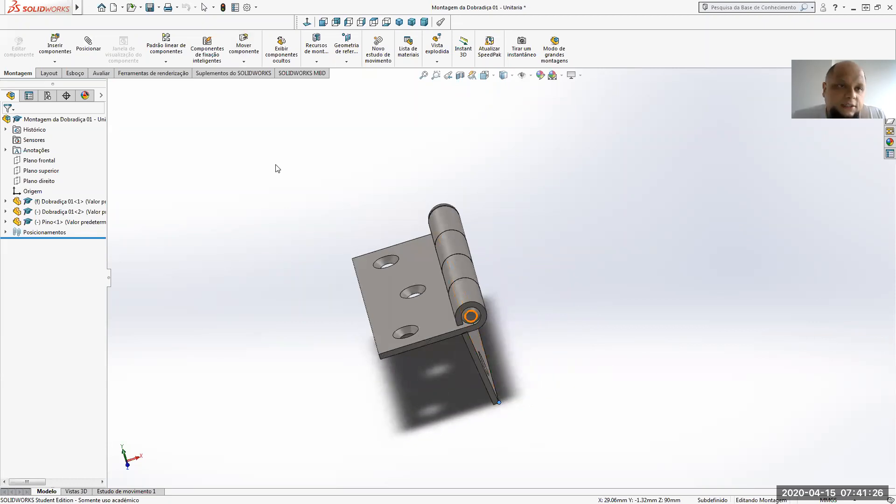
- Run interference detection on the whole hinge assembly with the leaf hanging down, and ignore the listed interference before closing the check
click(101, 73)
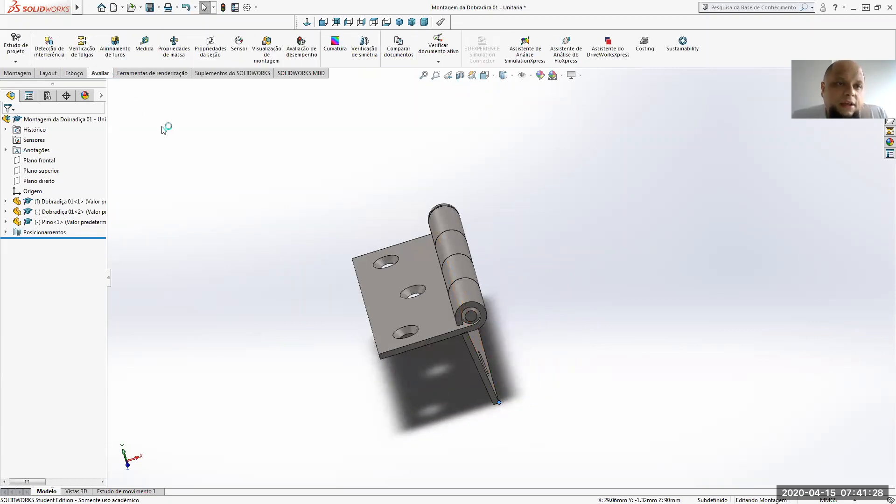
click(58, 55)
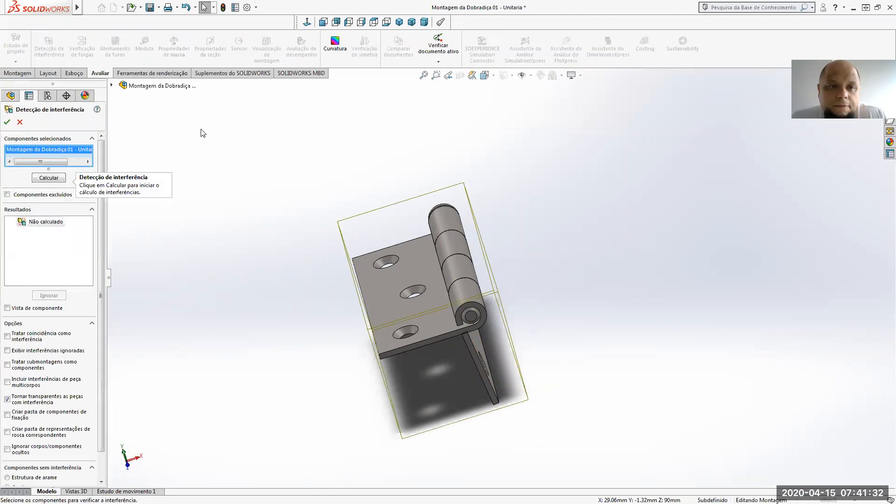
click(49, 178)
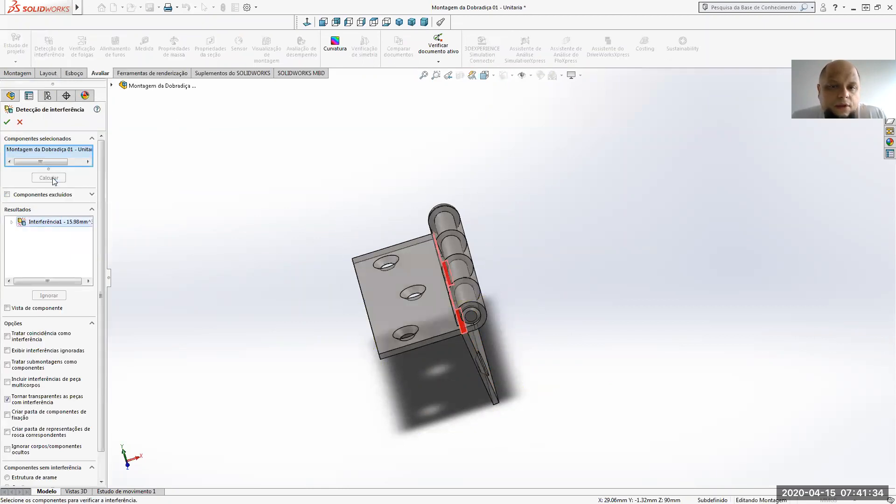
middle_drag(388, 359, 419, 338)
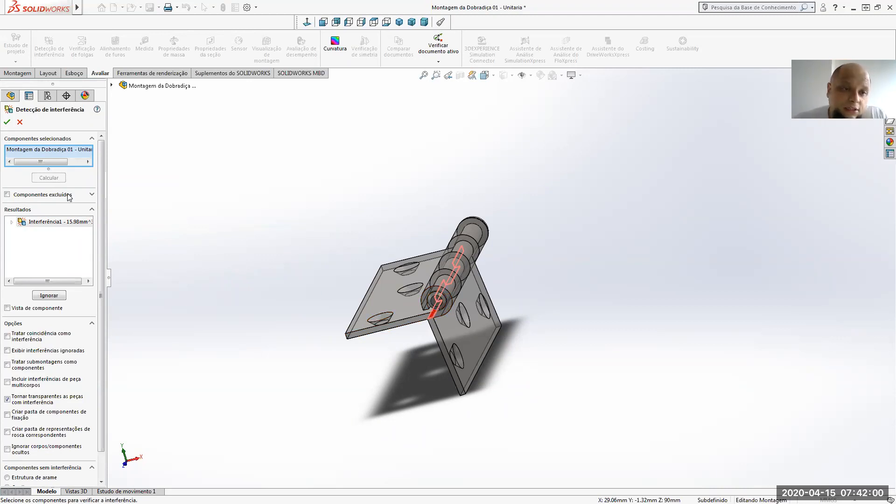
click(37, 296)
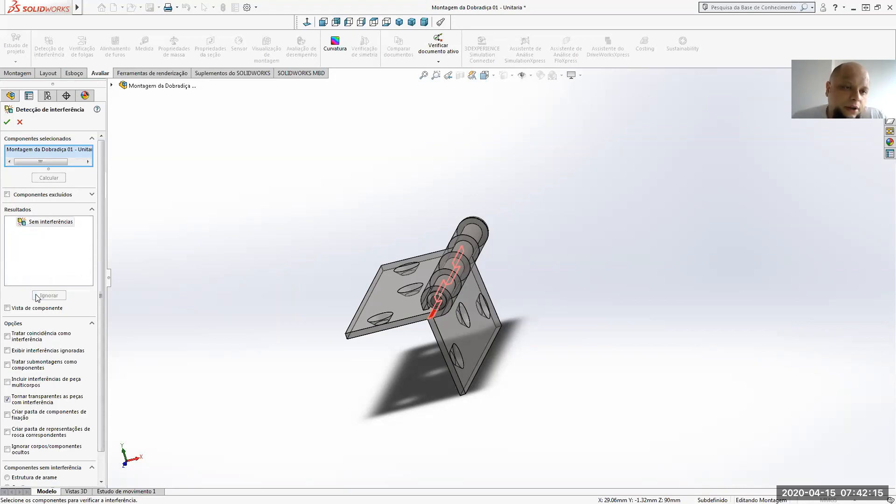
click(19, 122)
- Swing the movable leaf up nearly level with the fixed leaf and rerun interference detection on the whole assembly
drag(512, 356, 592, 249)
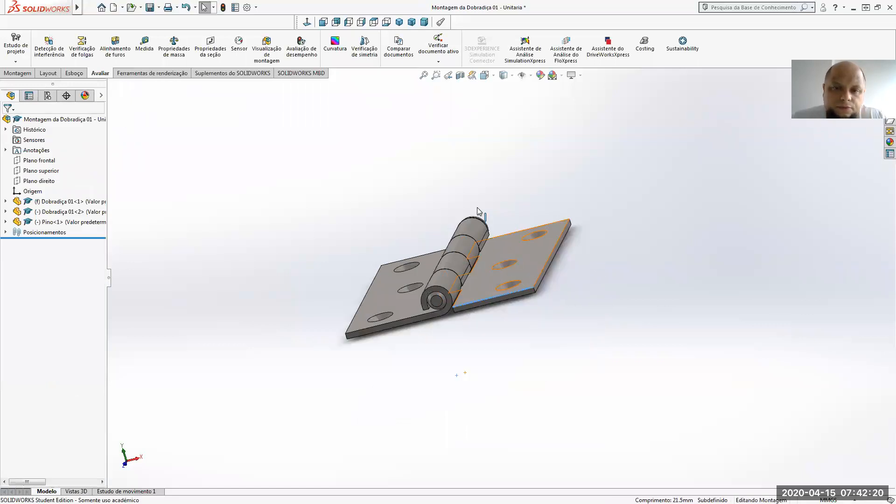
click(49, 46)
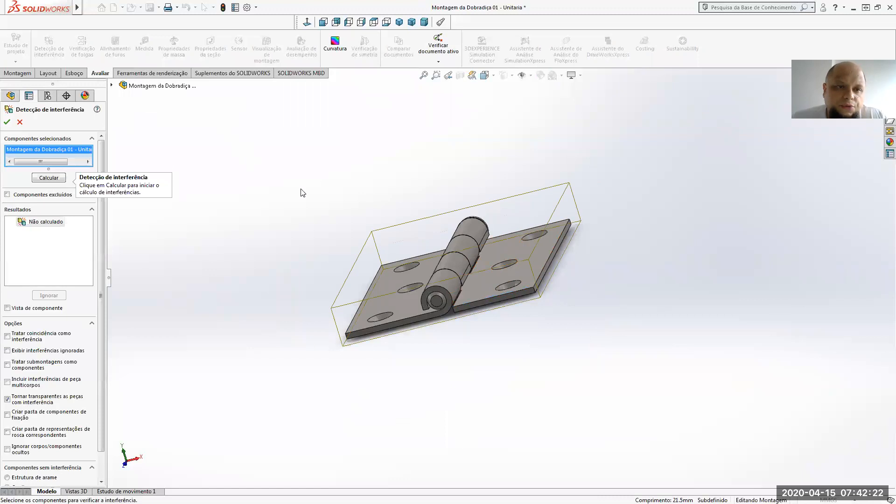
click(61, 178)
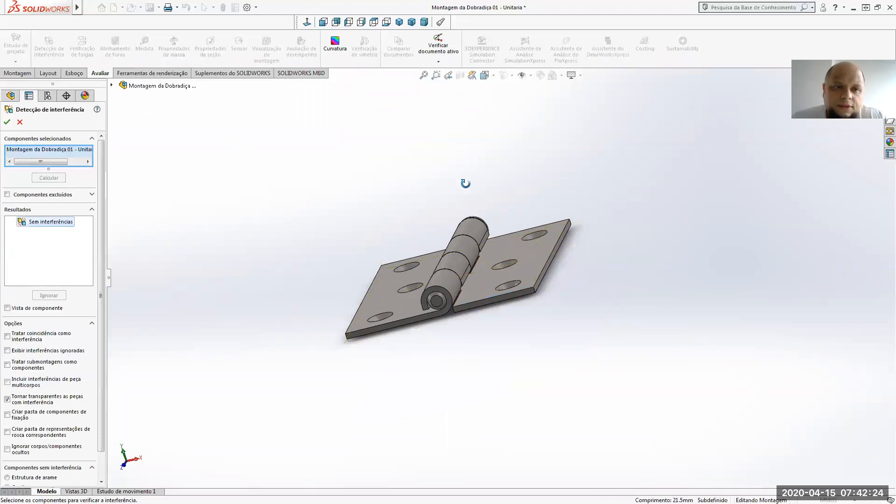
middle_drag(465, 183, 448, 187)
middle_drag(307, 290, 448, 287)
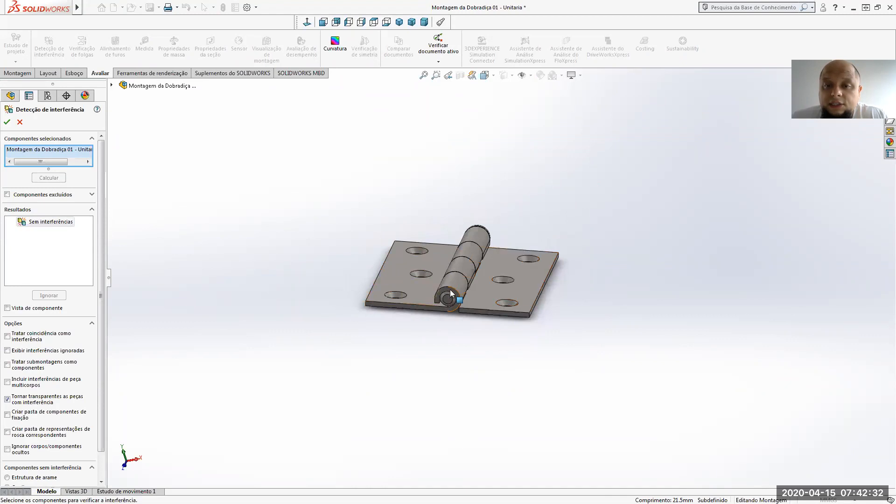
right_click(425, 285)
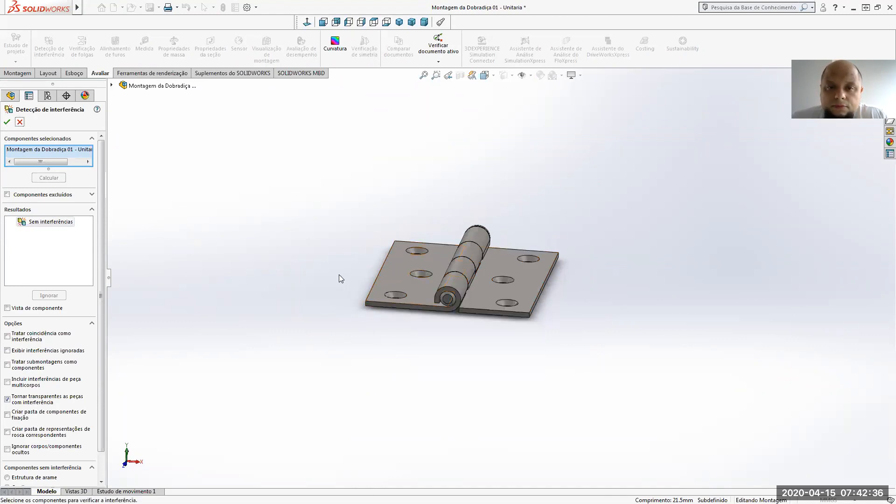
right_click(394, 277)
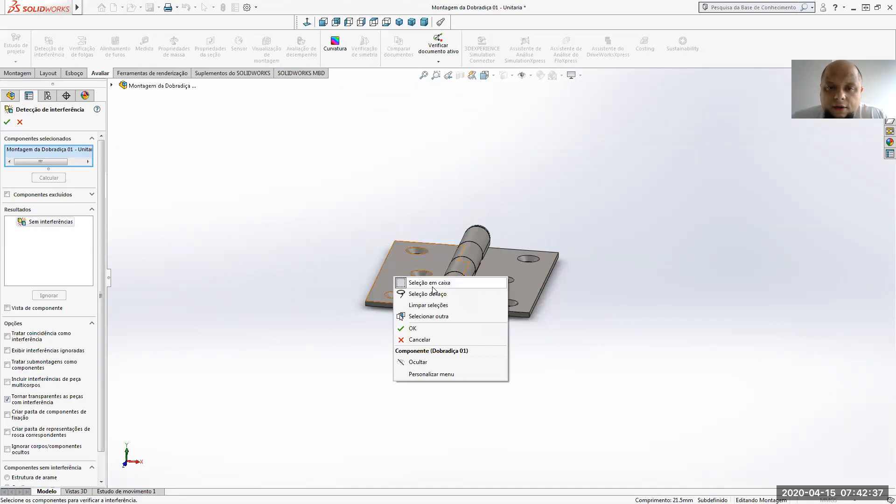
click(293, 276)
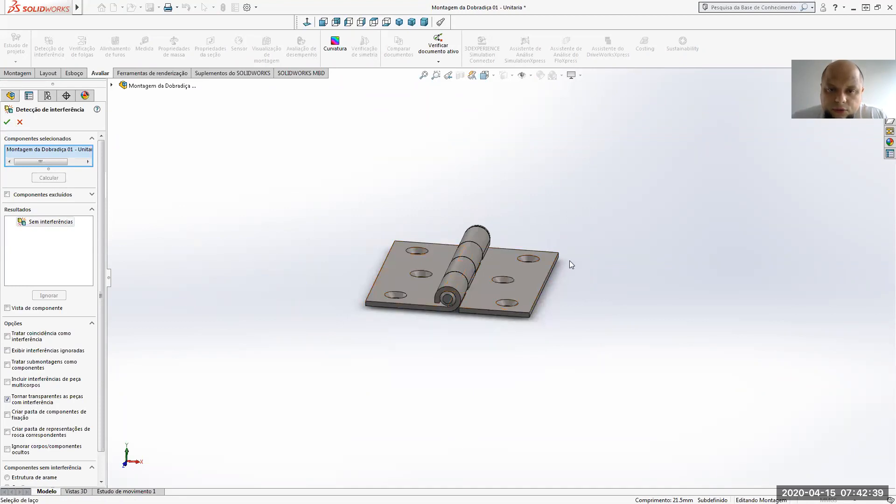
right_click(433, 256)
- Close the interference check and open the fixed leaf, Dobradiça 01, in its own part window
click(25, 124)
click(20, 122)
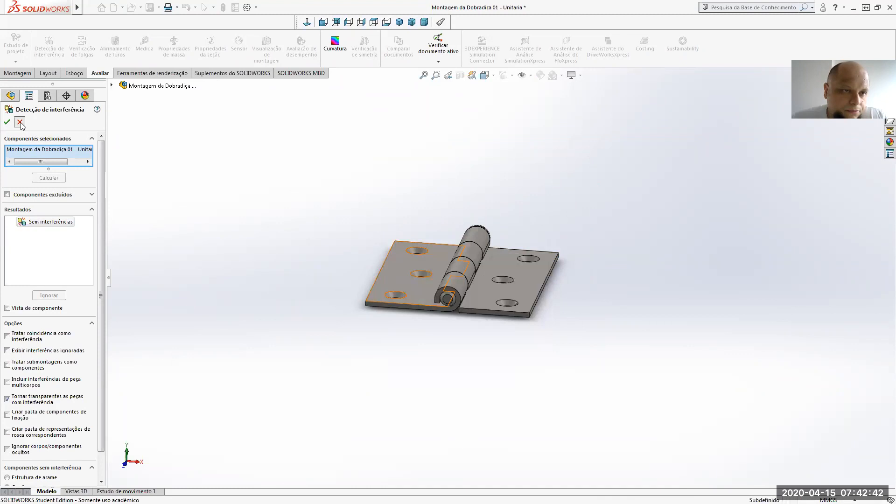
right_click(415, 277)
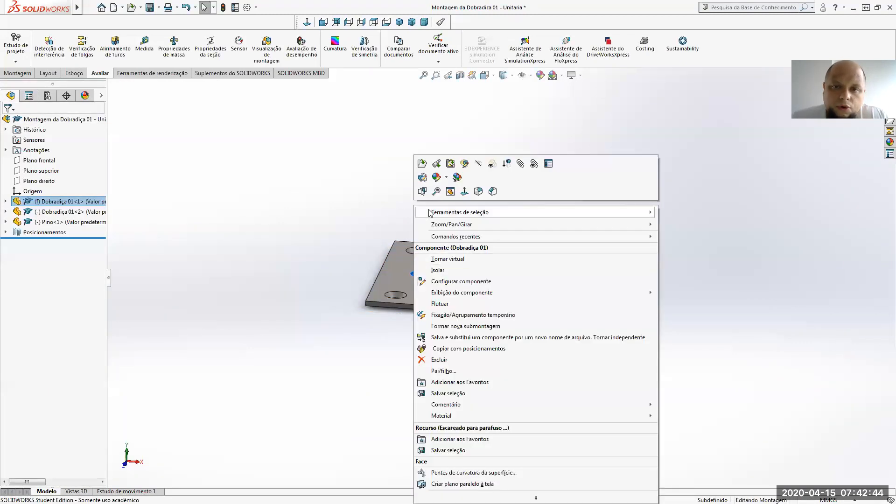
click(422, 163)
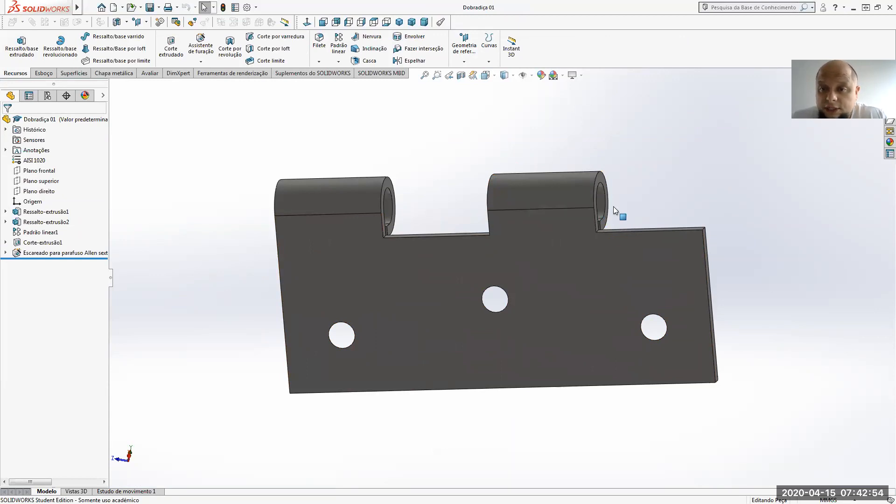
middle_drag(645, 246, 629, 192)
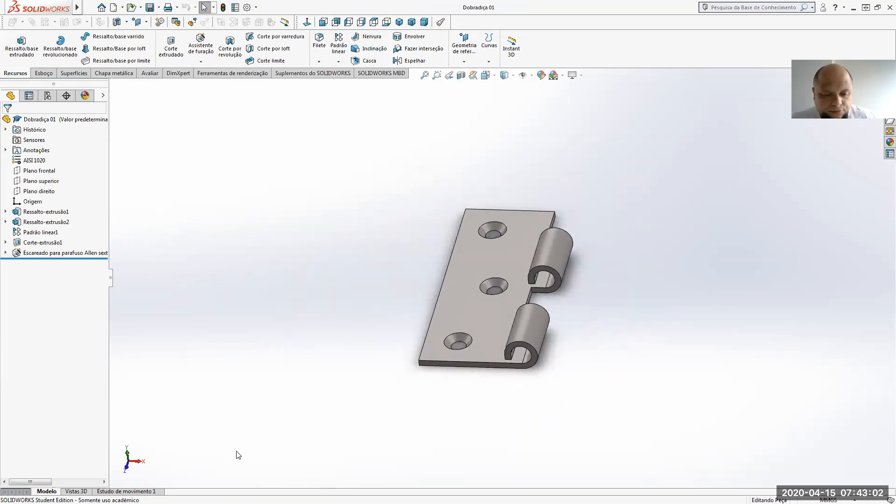
key(ctrl+Tab)
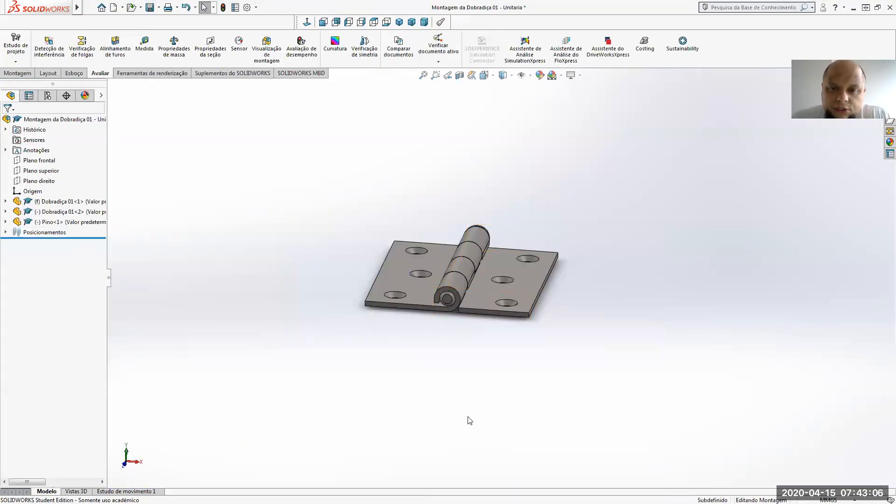
click(522, 315)
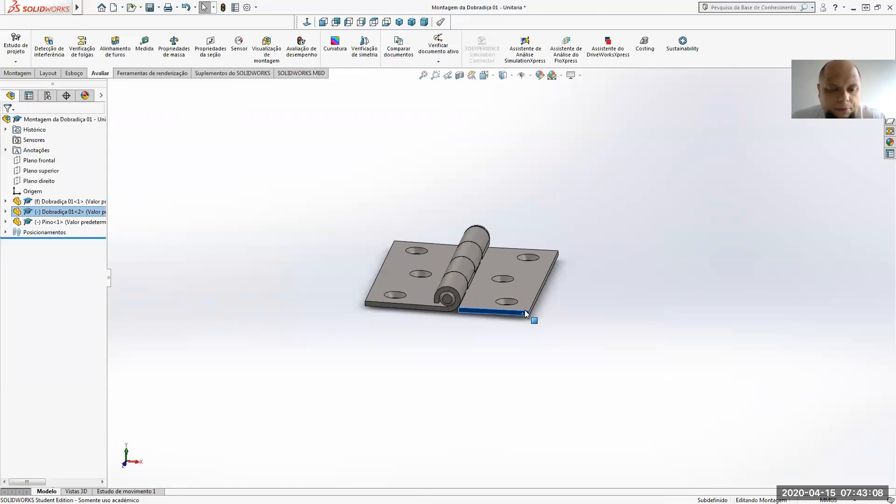
key(ctrl+Tab)
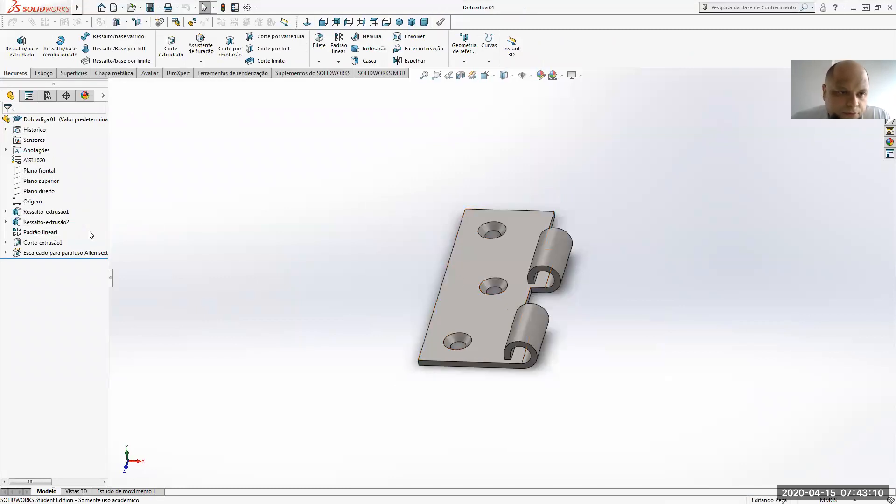
click(49, 243)
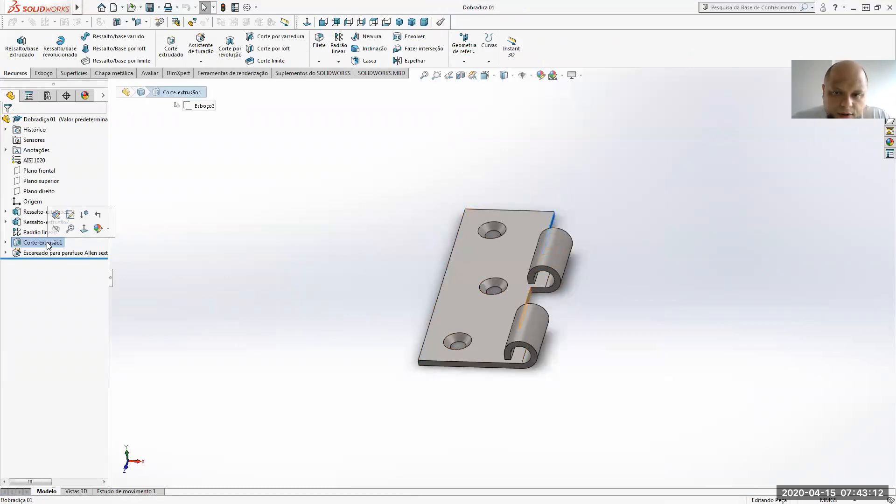
right_click(47, 243)
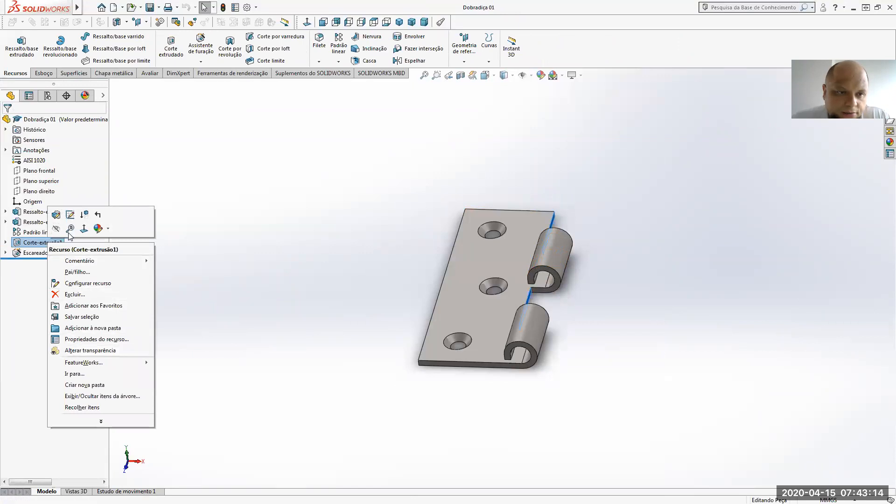
click(56, 229)
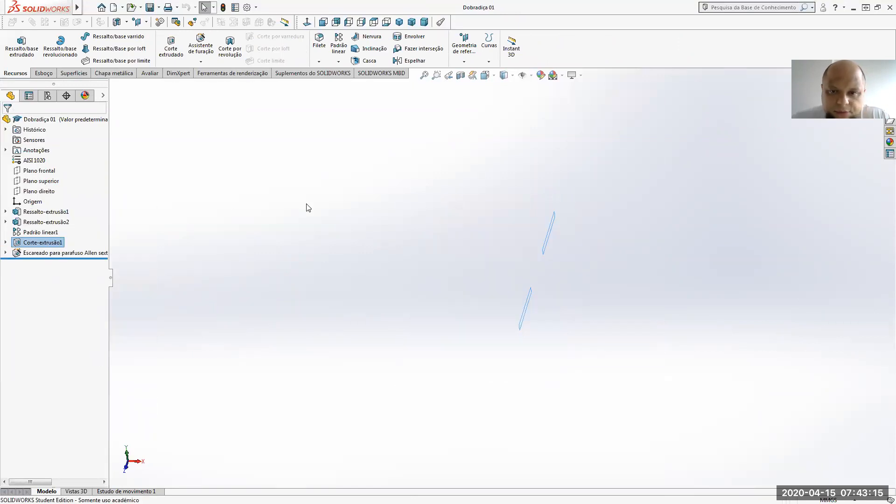
right_click(37, 243)
click(51, 229)
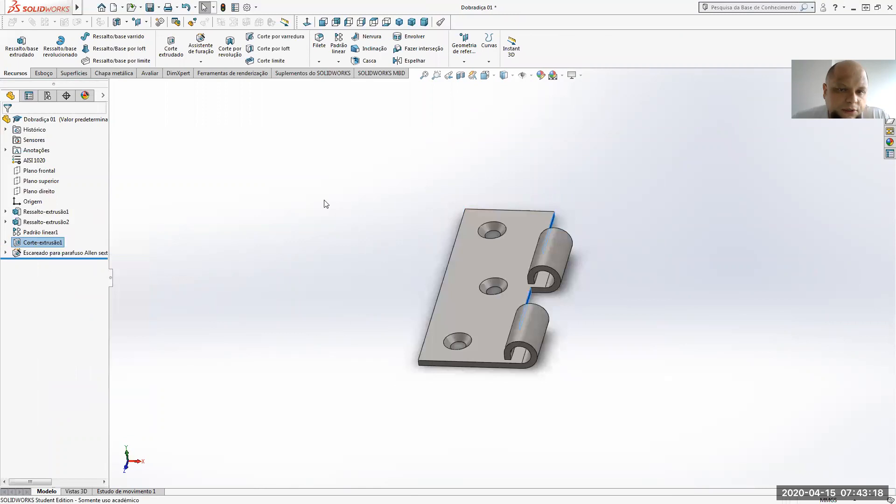
- Reorder Corte-extrusão1 below the countersunk screw holes and roll the leaf's history back to just before that cut
mouse_move(50, 243)
mouse_down()
mouse_move(45, 268)
mouse_move(50, 256)
mouse_up()
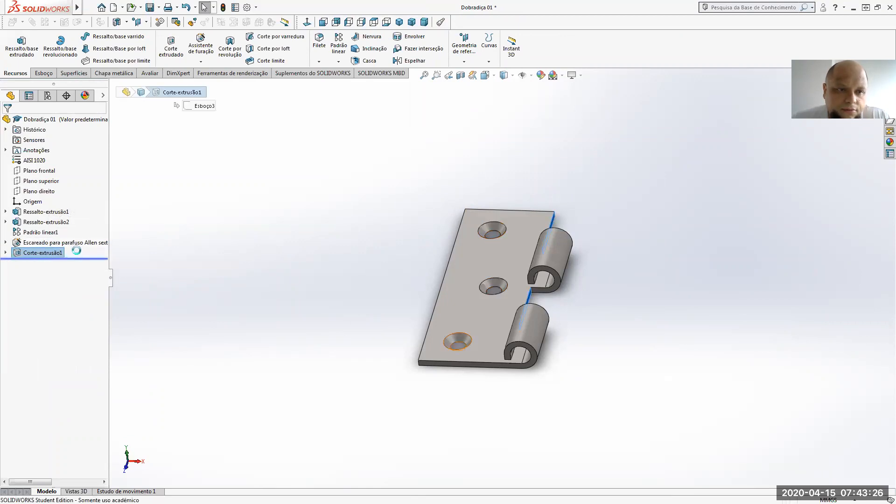
middle_drag(548, 325, 522, 324)
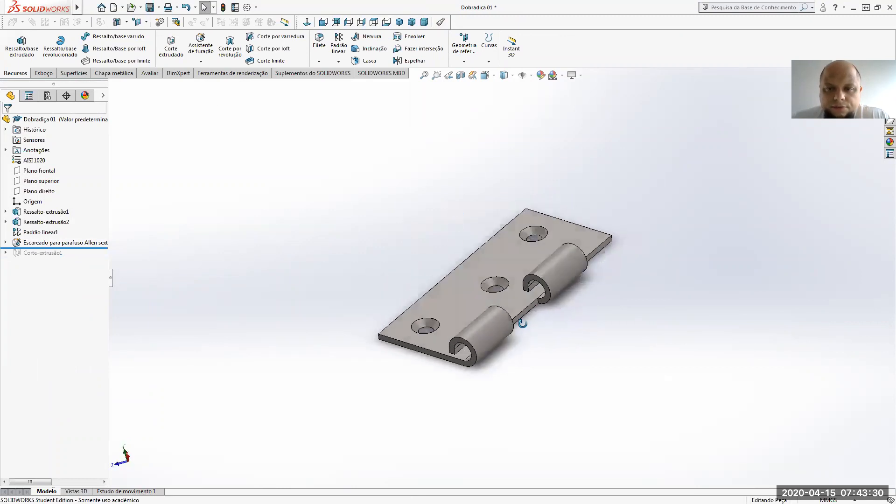
- Return to the hinge assembly, update it with the rolled-back leaf, and run interference detection on all its components
key(ctrl+Tab)
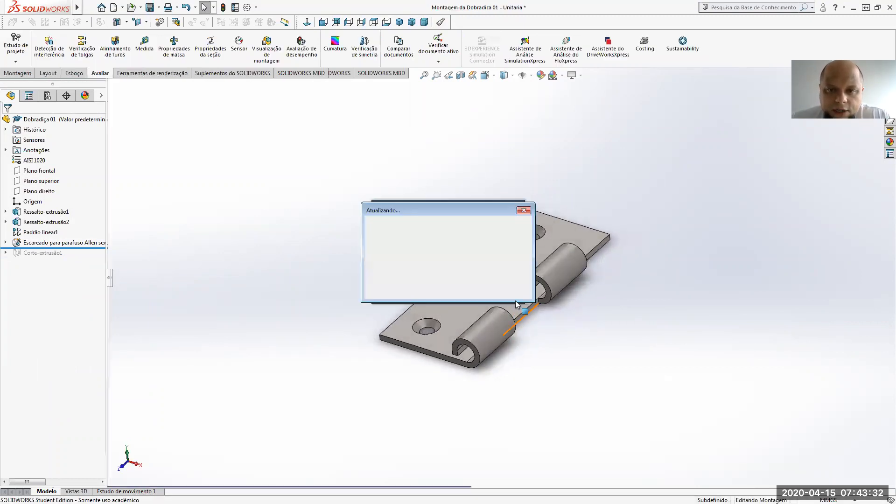
mouse_move(485, 340)
middle_down()
mouse_move(508, 211)
mouse_move(506, 280)
mouse_move(483, 352)
middle_up()
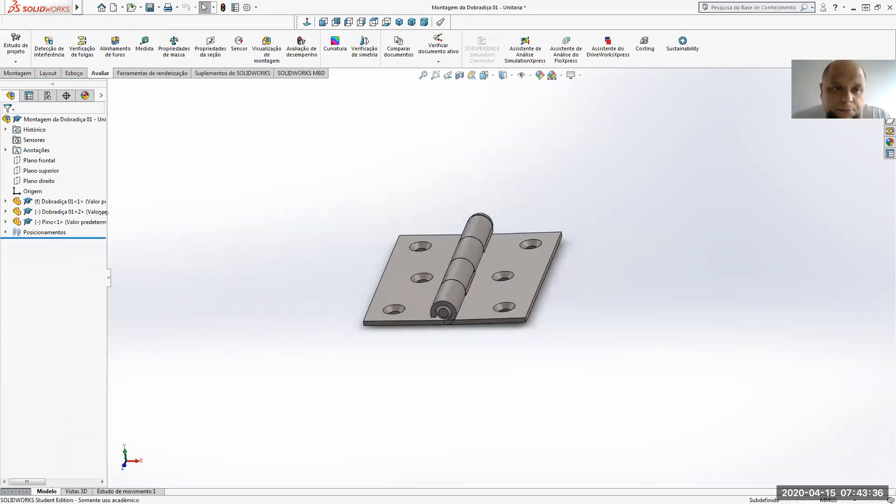
click(49, 45)
click(48, 178)
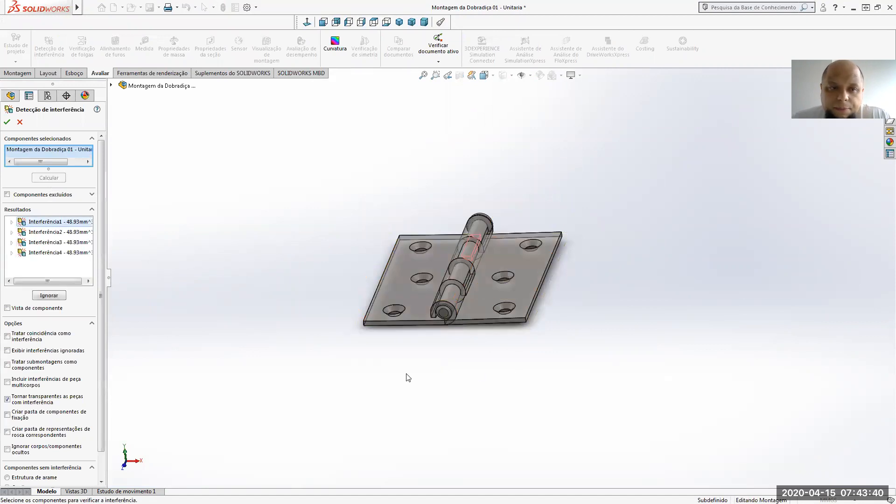
middle_drag(417, 280, 581, 334)
- Examine the second, third and fourth interferences in the model one by one, and close the interference check
click(57, 232)
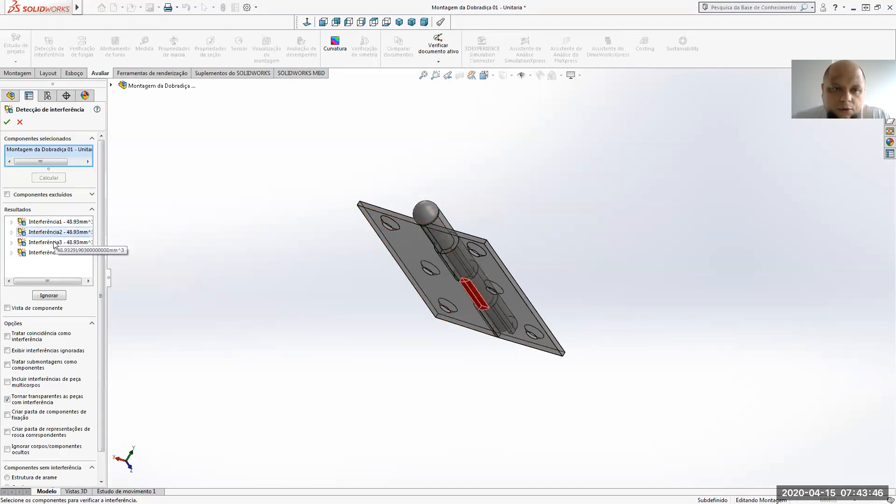
click(53, 243)
click(55, 253)
middle_drag(243, 259, 272, 273)
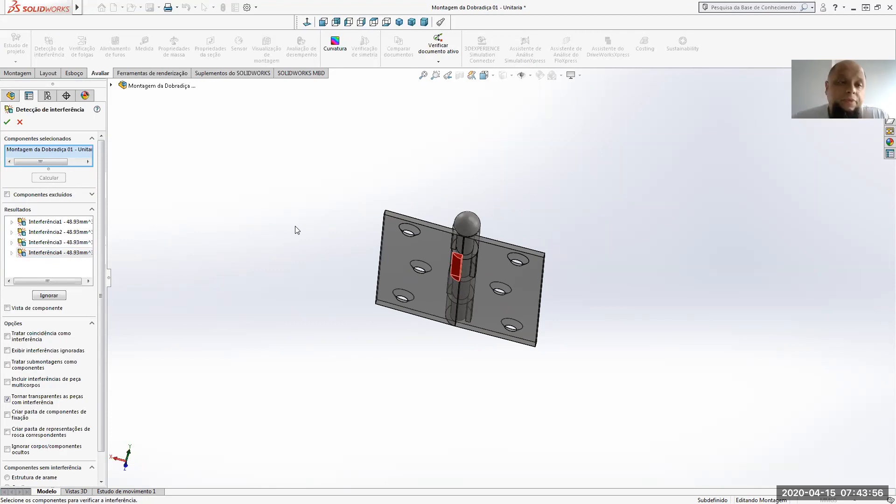
click(20, 122)
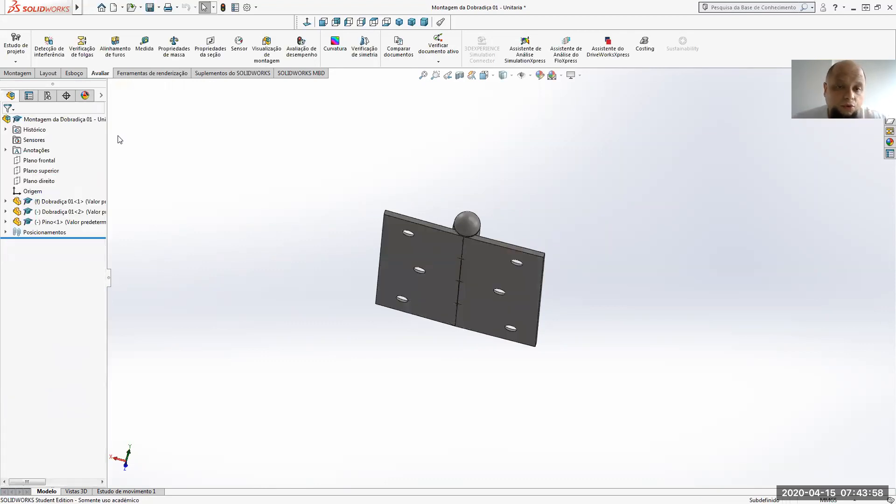
- Return to the Dobradiça 01 part, roll its history forward past Corte-extrusão1 to restore the cut, and save the part
key(ctrl+Tab)
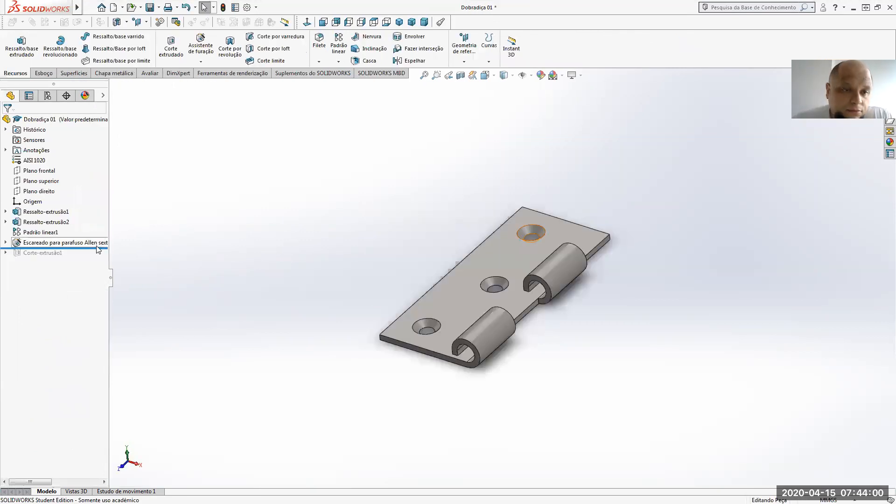
drag(96, 249, 96, 258)
key(ctrl+s)
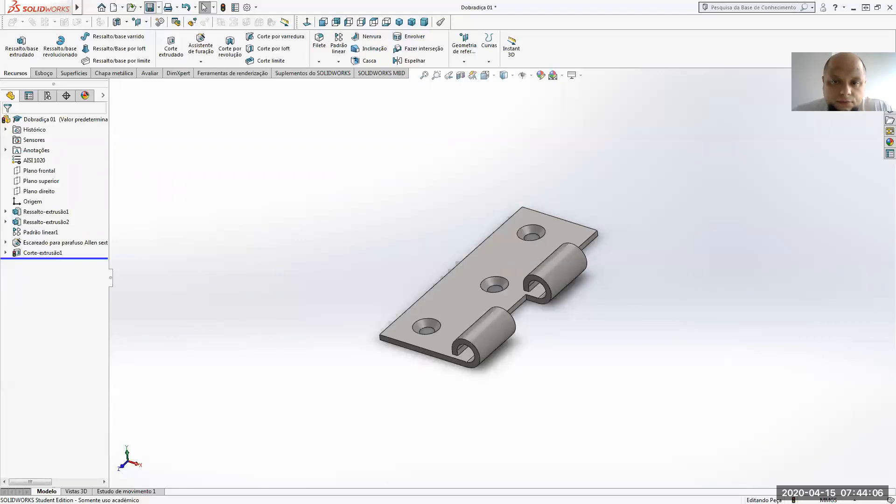
- Return to the hinge assembly, update it with the restored leaf, rerun interference detection on the whole assembly, and close the check
key(ctrl+Tab)
click(537, 180)
middle_drag(475, 293, 498, 436)
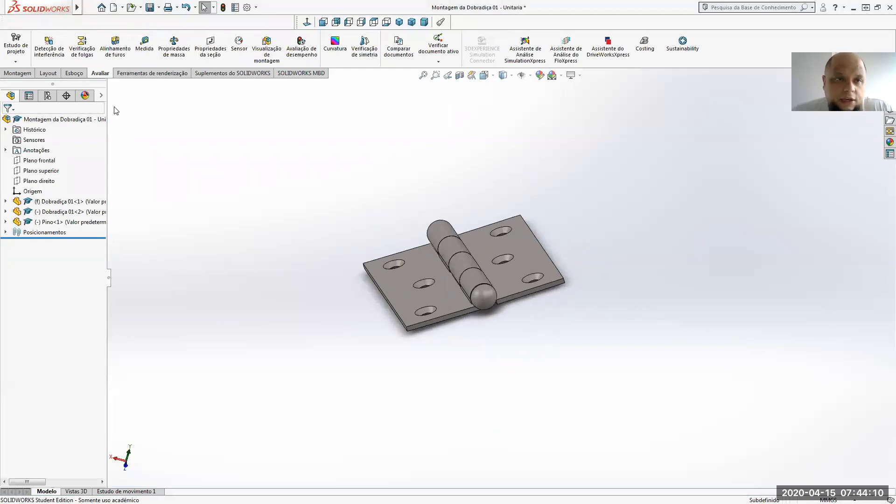
click(61, 61)
click(48, 178)
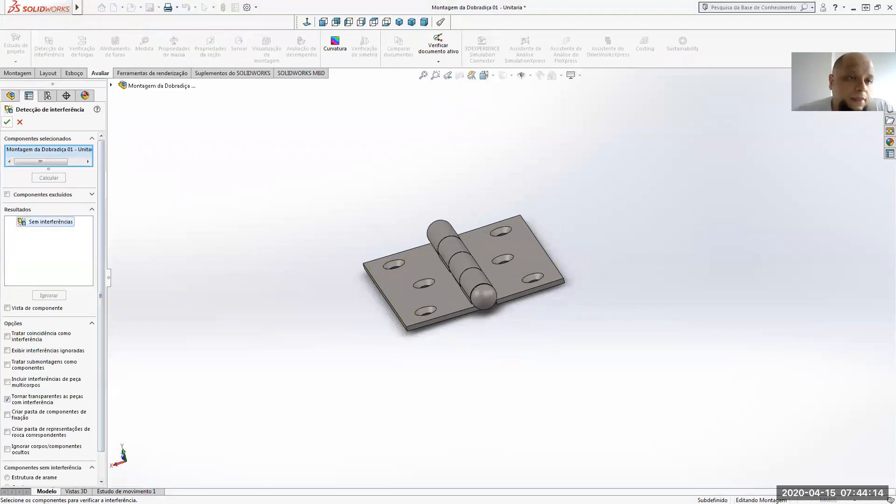
click(20, 123)
- Open the hinge leaf Dobradiça 01 and the hinge pin from the assembly in their own part windows
middle_drag(530, 256, 518, 390)
right_click(471, 292)
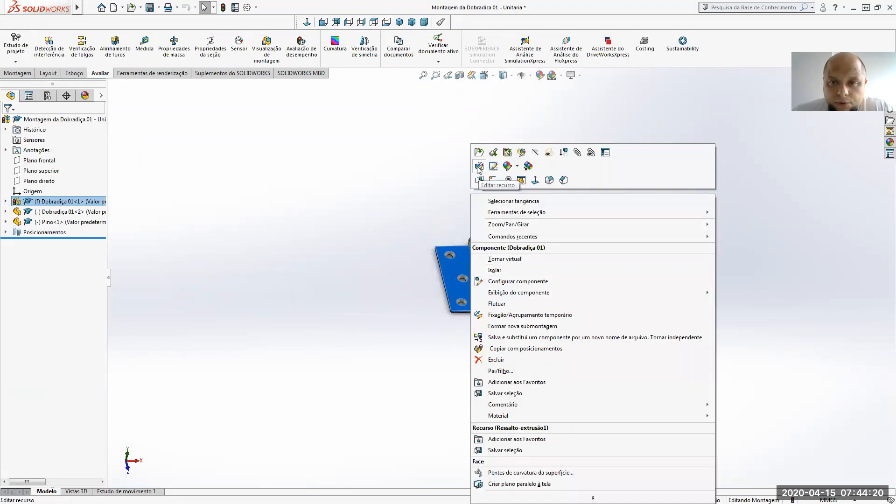
click(494, 182)
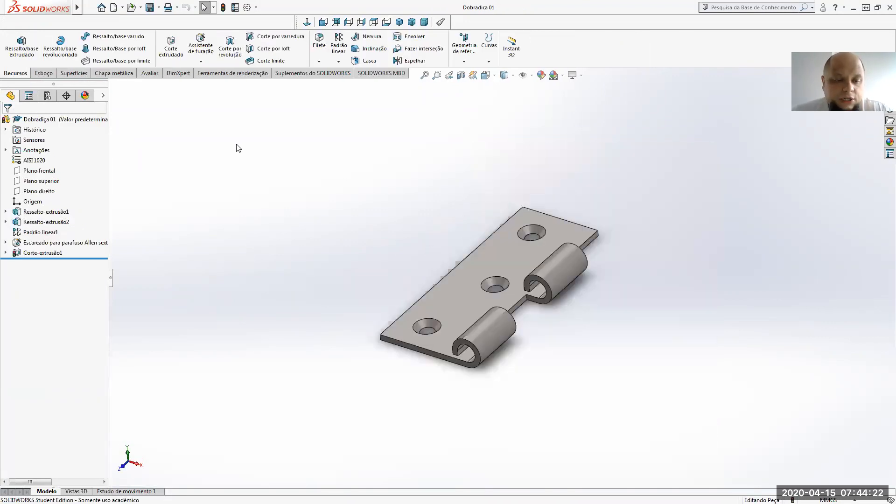
key(ctrl+Tab)
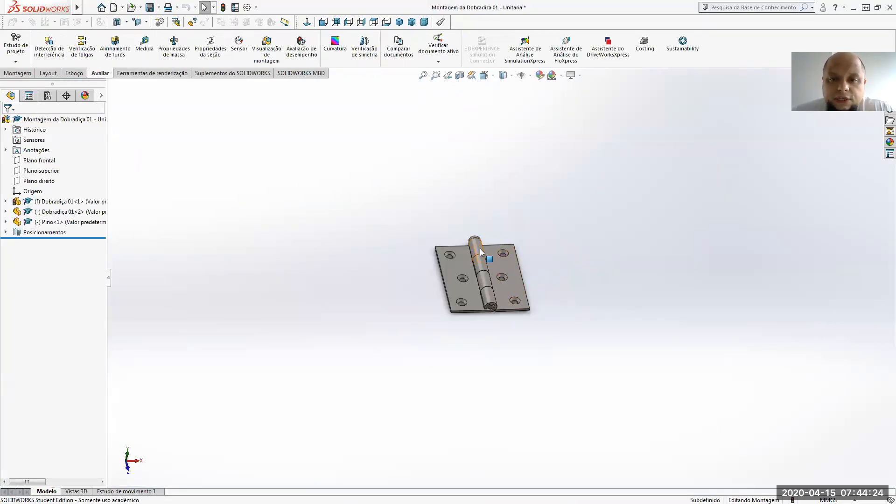
middle_drag(485, 247, 489, 220)
scroll(490, 220, down, 5)
right_click(488, 225)
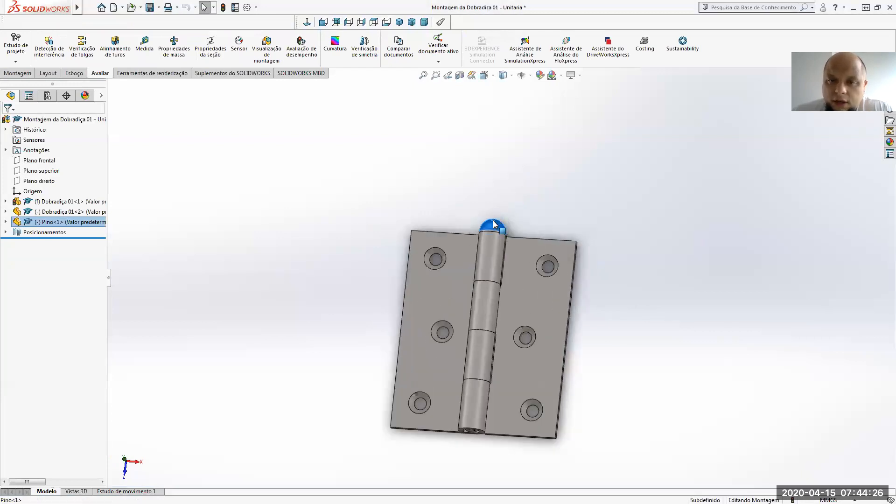
click(502, 169)
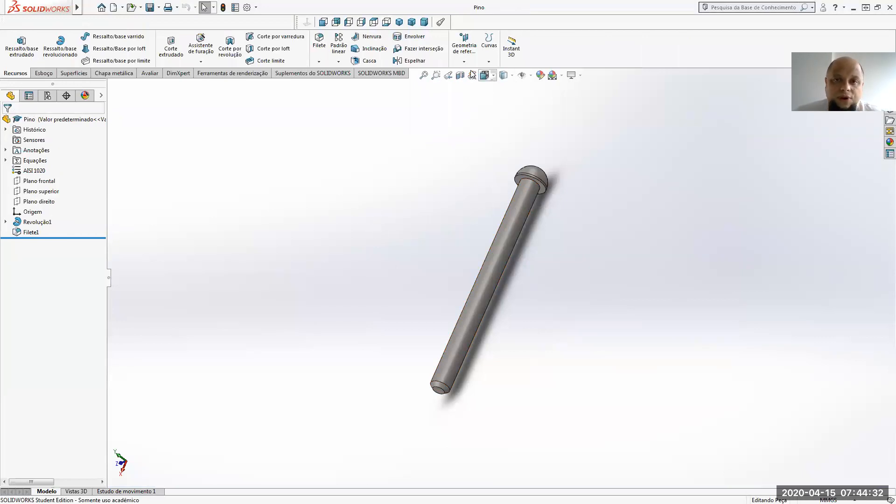
- Set the pin part and the Dobradiça 01 part to the isometric view
click(494, 76)
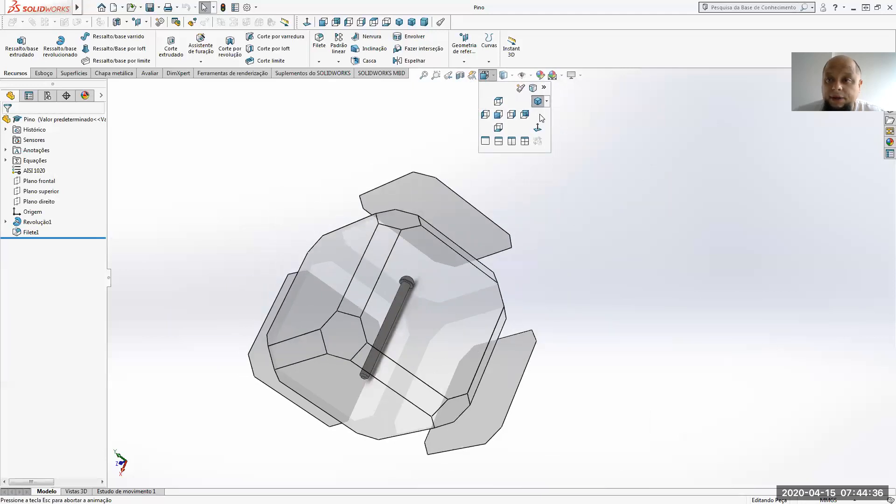
click(538, 102)
key(ctrl+Tab)
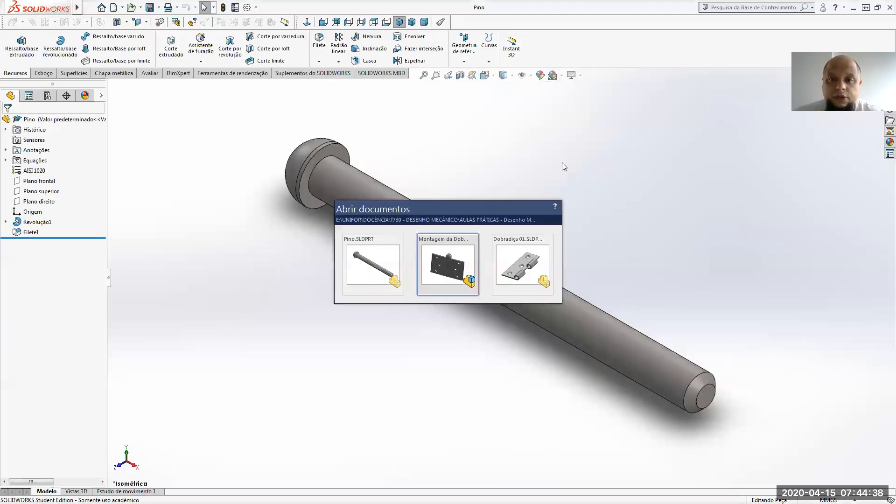
key(ctrl+Tab)
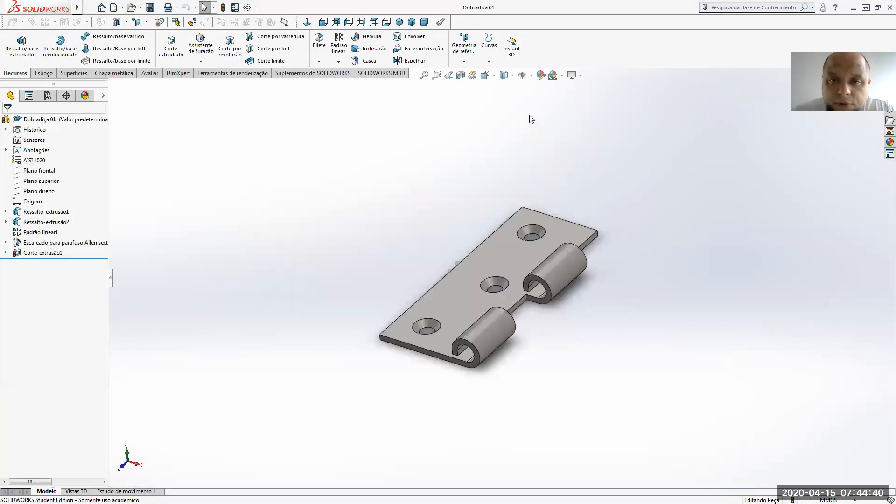
click(486, 75)
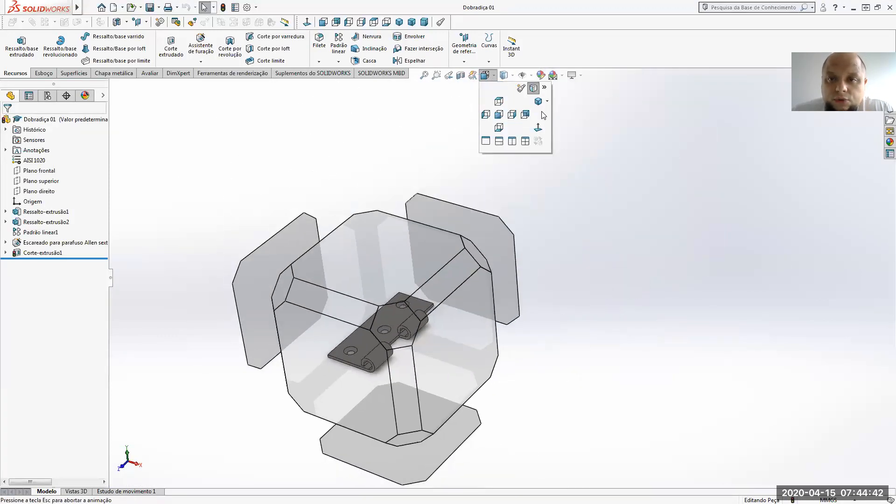
click(539, 102)
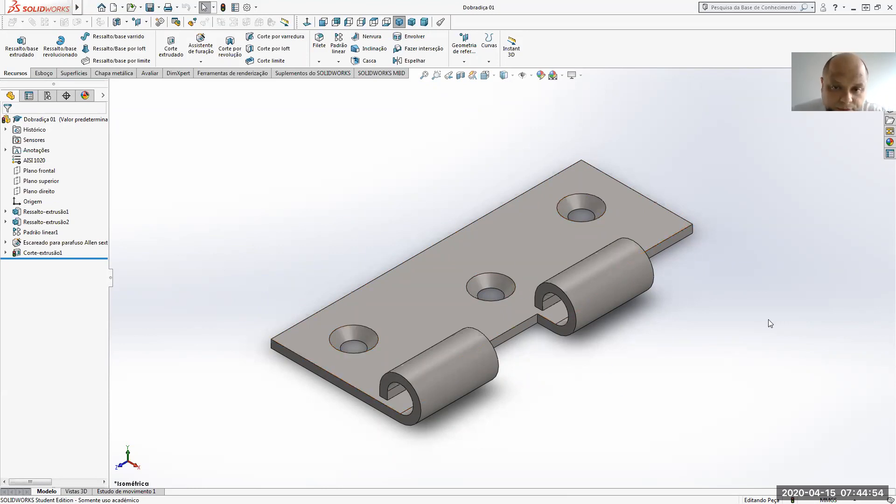
- Close the existing hinge assembly, keeping the leaf and pin parts open, and return to the Dobradiça 01 part
key(ctrl+Tab)
key(ctrl+Tab)
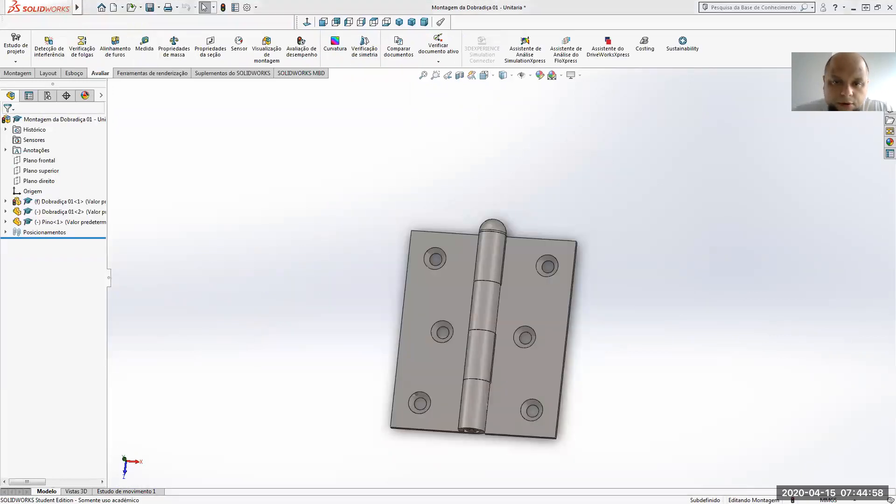
key(ctrl+Tab)
key(ctrl+Tab)
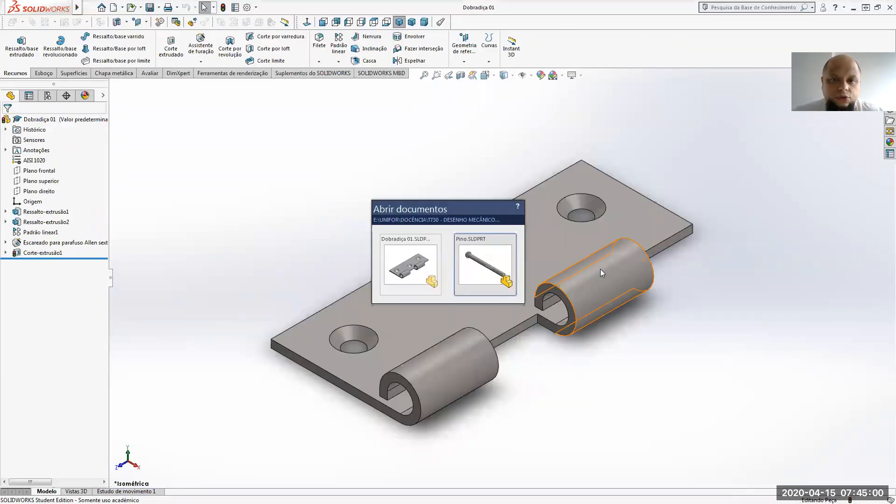
mouse_move(512, 268)
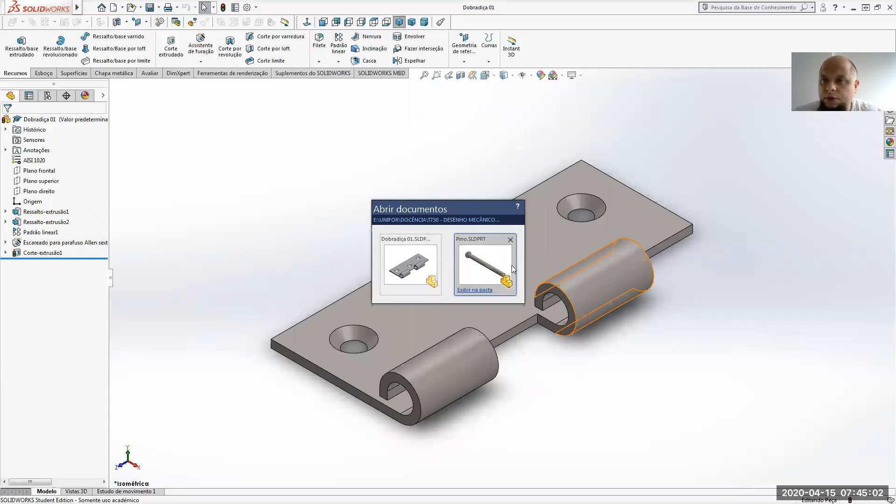
click(719, 318)
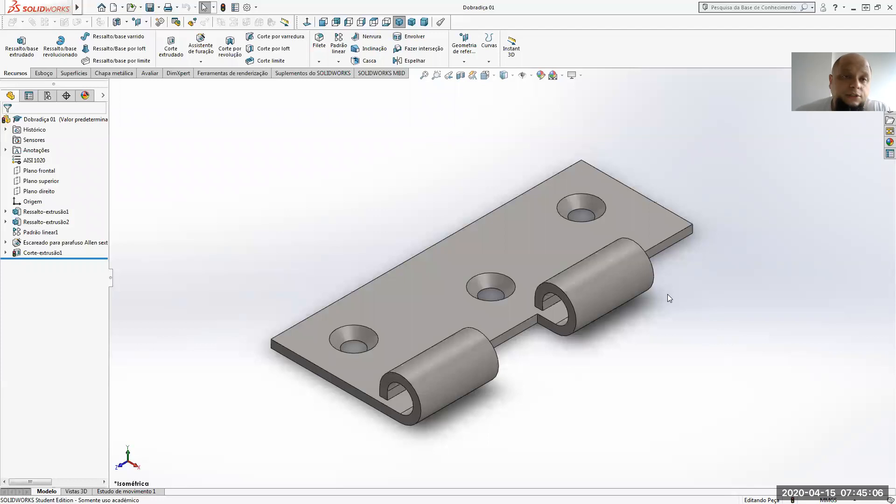
- Create a new assembly document and dismiss its initial component insertion
click(112, 10)
click(420, 53)
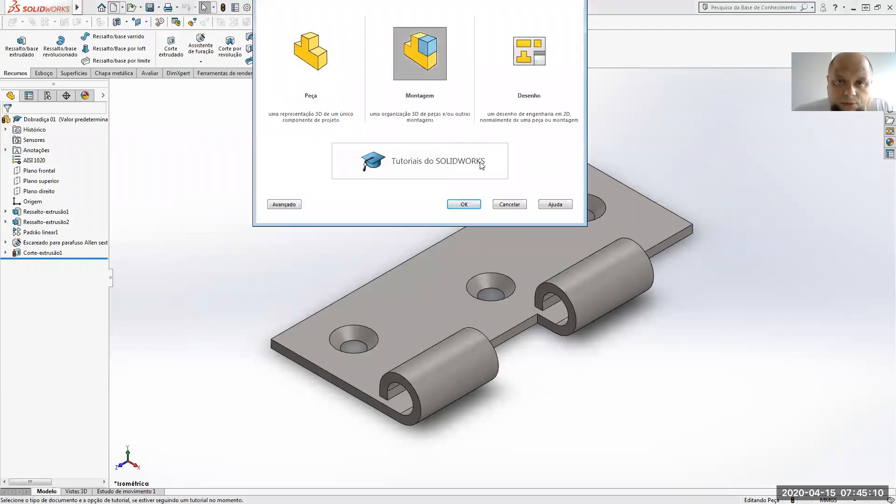
click(475, 207)
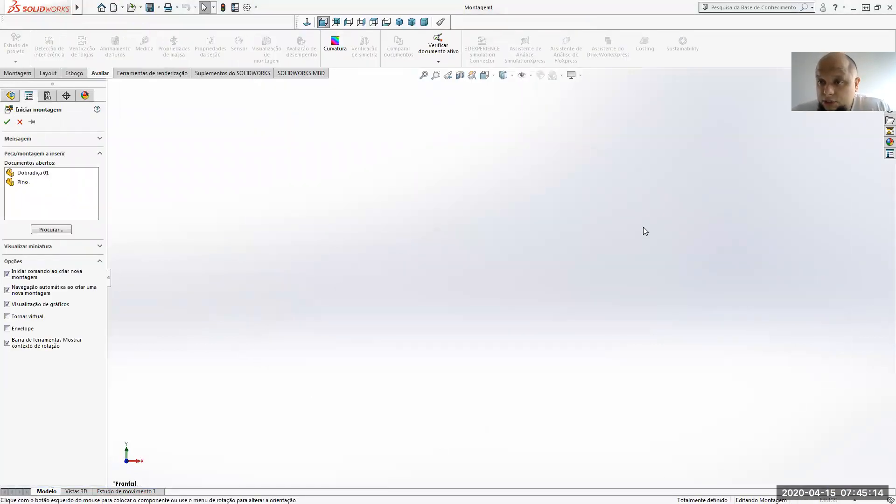
key(Escape)
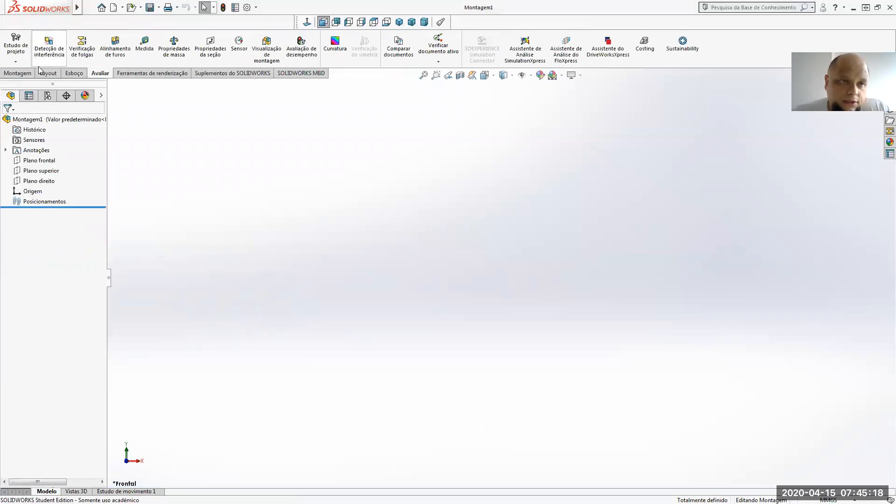
- Insert the Dobradiça 01 leaf into the empty assembly as its first, fixed component
click(18, 72)
click(54, 47)
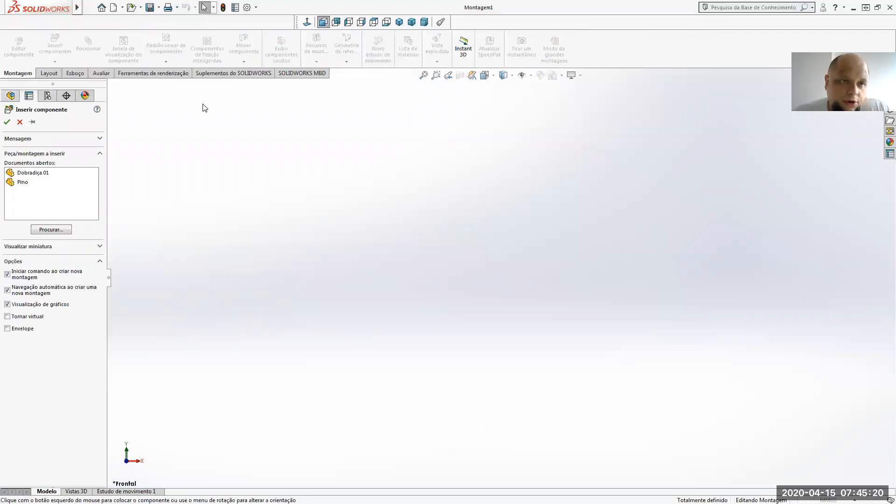
click(32, 173)
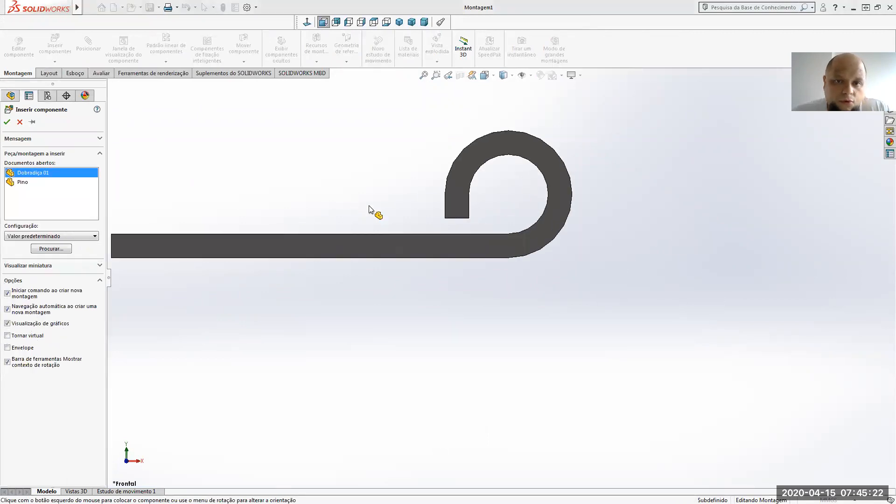
click(485, 272)
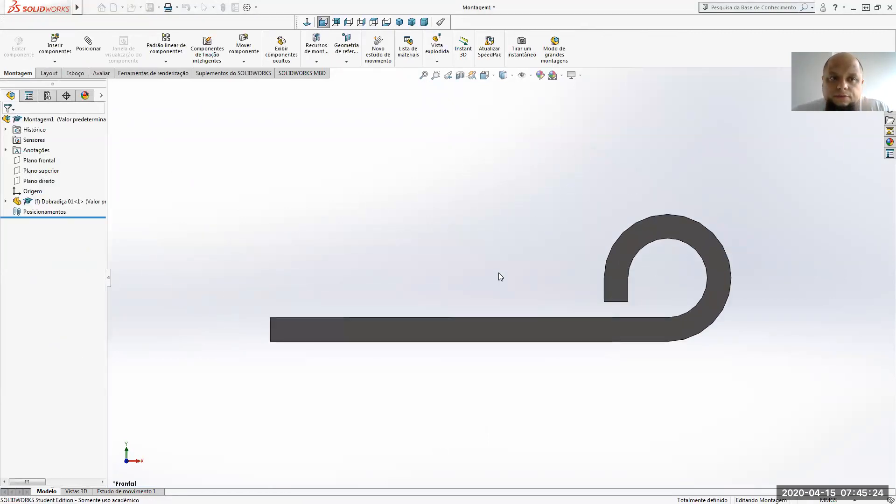
- Insert one more Dobradiça 01 leaf beside the fixed leaf, on its knuckle side
scroll(499, 272, up, 3)
middle_drag(500, 272, 613, 285)
click(61, 44)
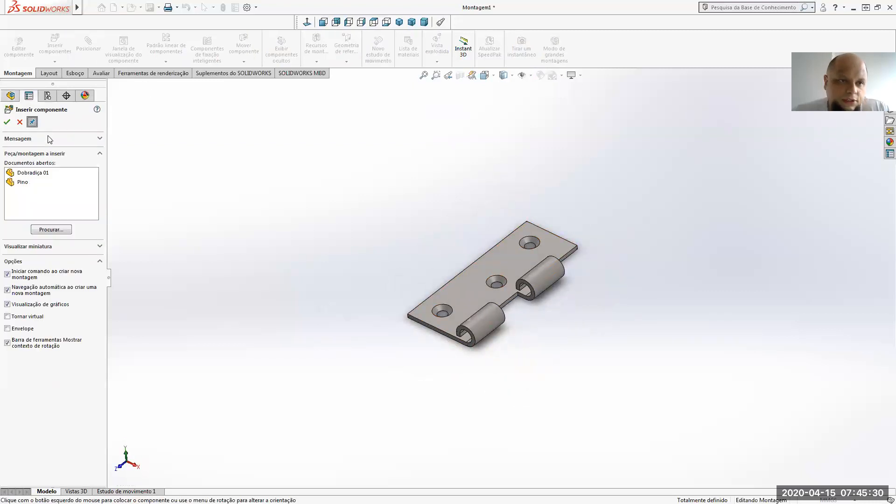
click(29, 173)
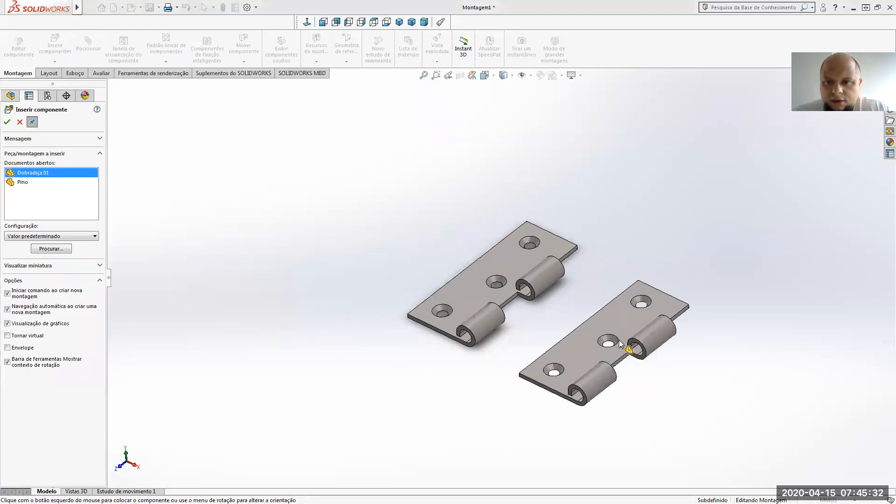
click(615, 343)
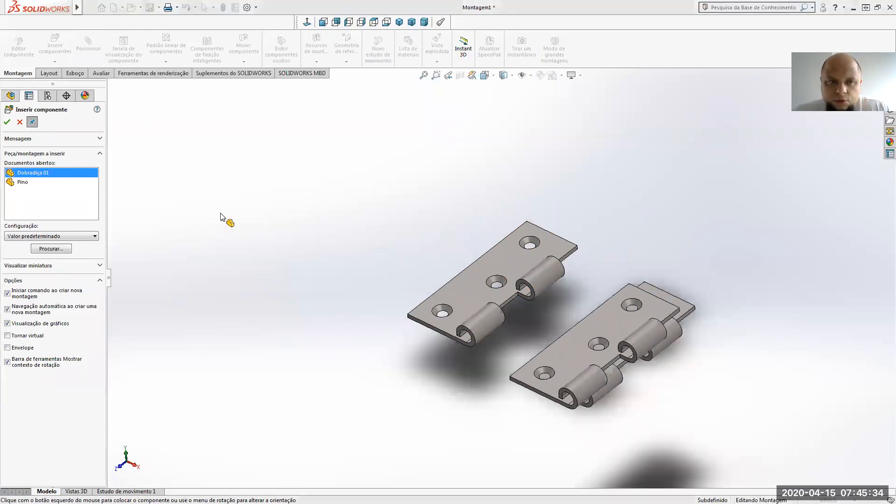
click(7, 122)
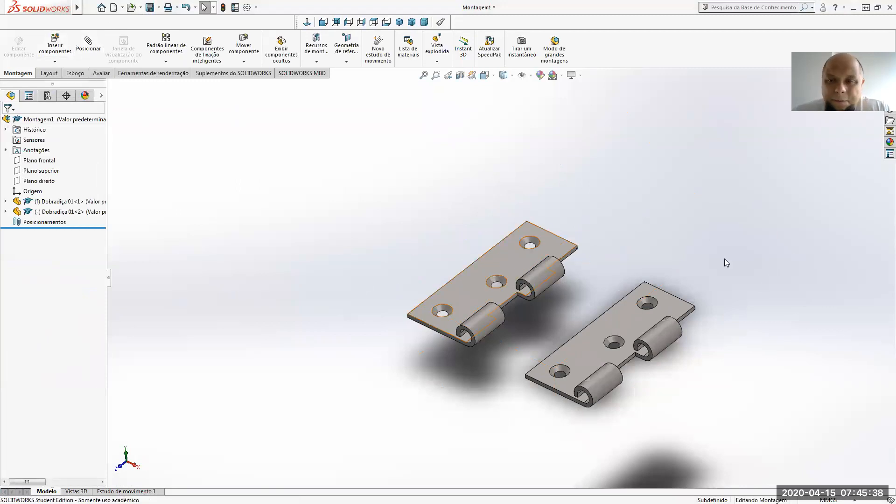
- Rotate the second leaf 180° about its vertical axis with the move triad so its knuckles face the fixed leaf
right_click(633, 320)
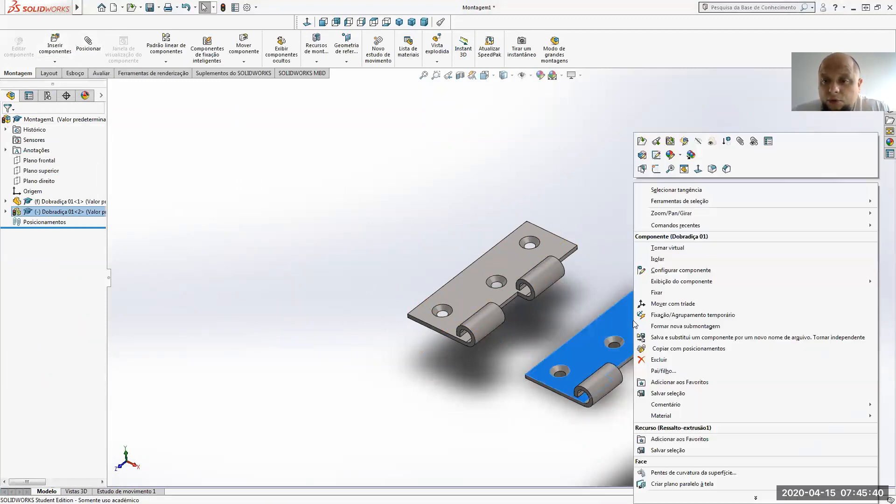
click(724, 305)
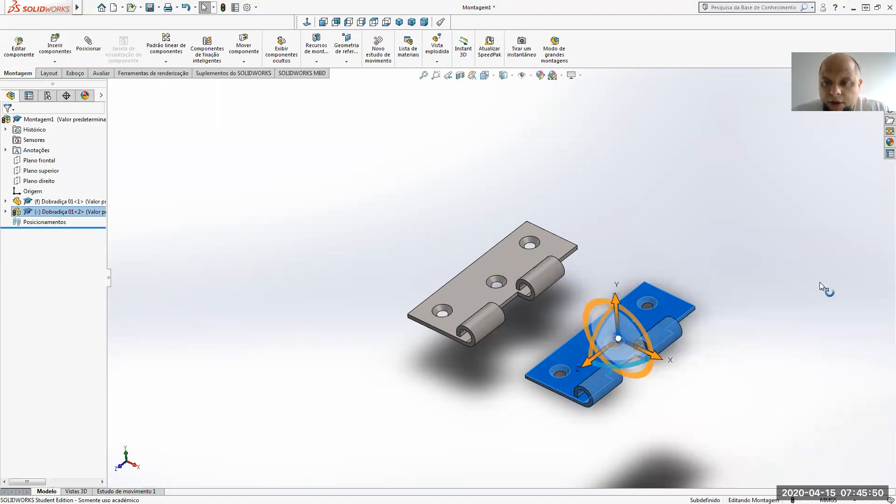
drag(584, 164, 388, 283)
drag(388, 284, 368, 422)
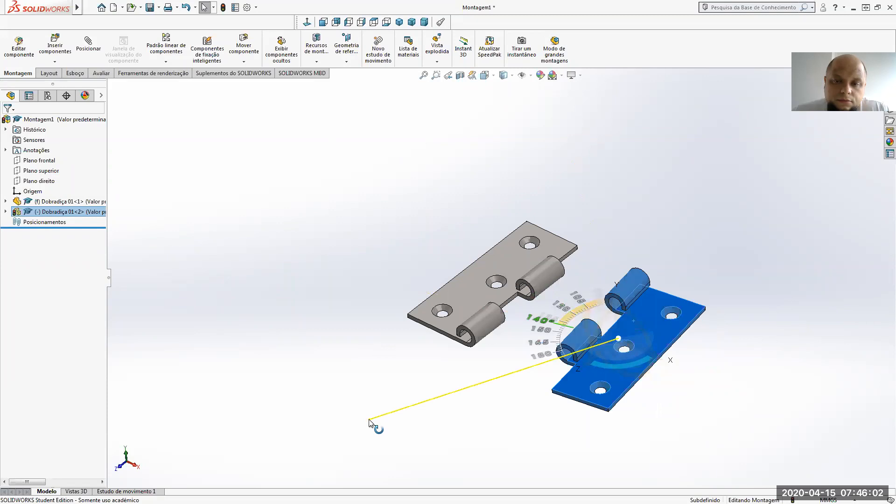
drag(371, 414, 377, 306)
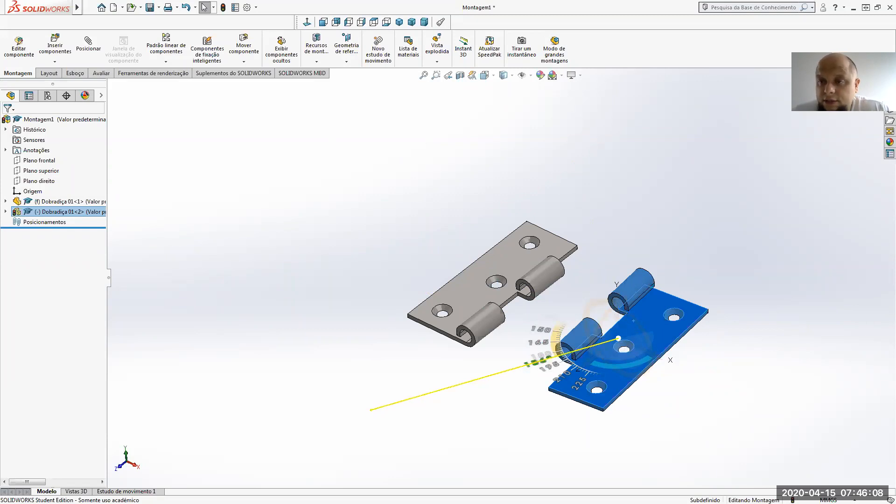
click(495, 202)
- Insert the Pino part into the assembly, placing it freely above the two leaves
click(55, 47)
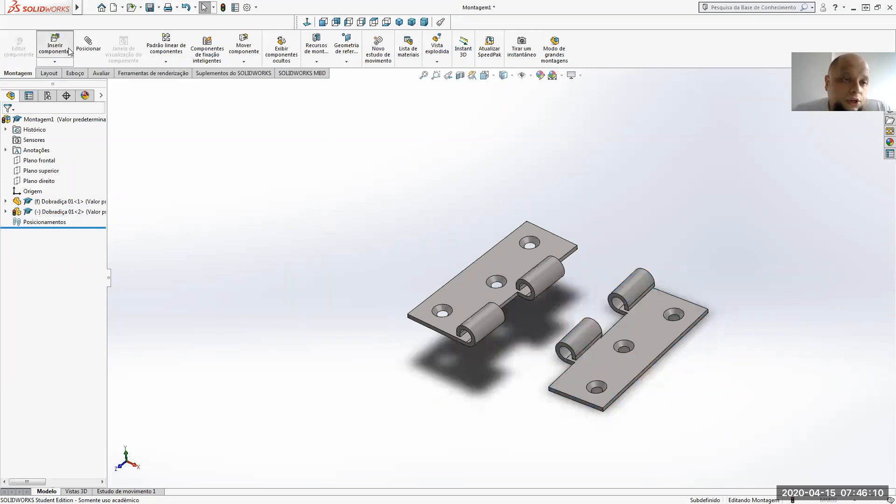
click(22, 183)
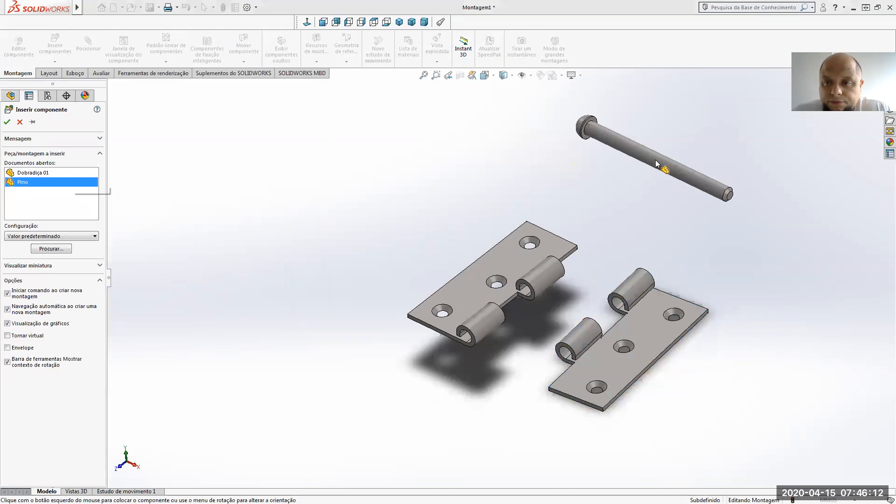
click(134, 100)
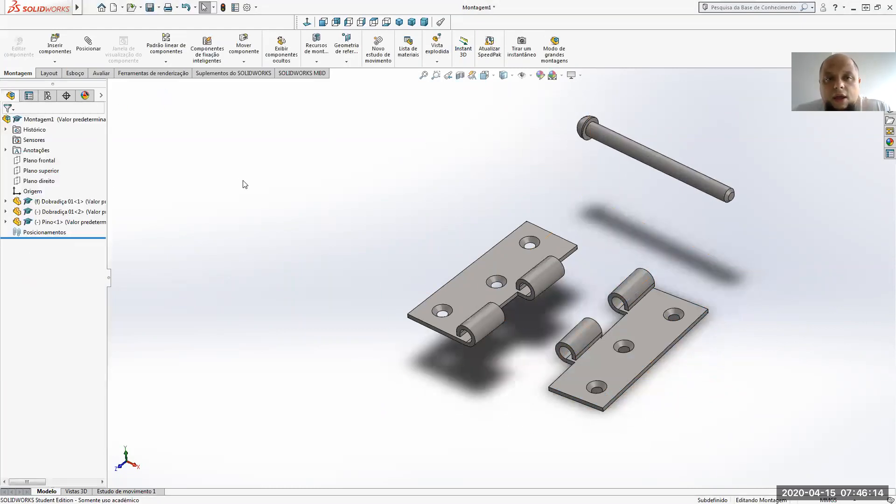
- Add a coincident mate between the facing knuckle end faces of the two Dobradiça 01 leaves
click(81, 50)
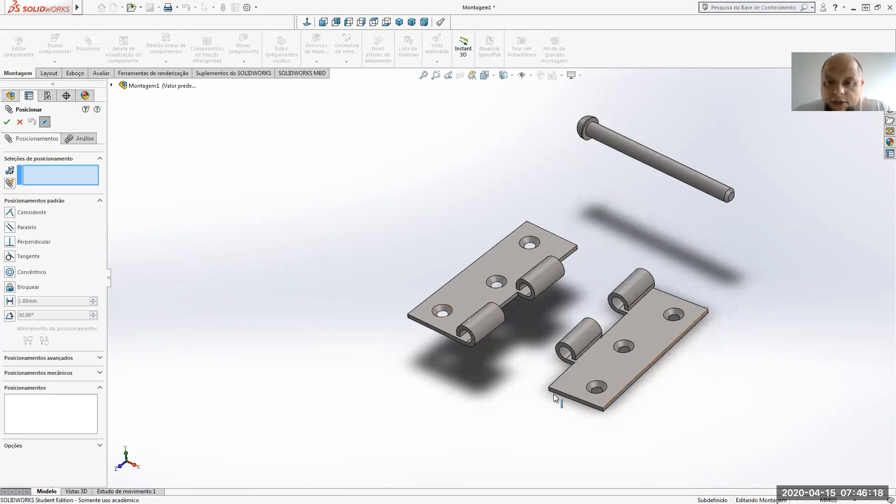
scroll(564, 363, down, 1)
scroll(560, 351, down, 3)
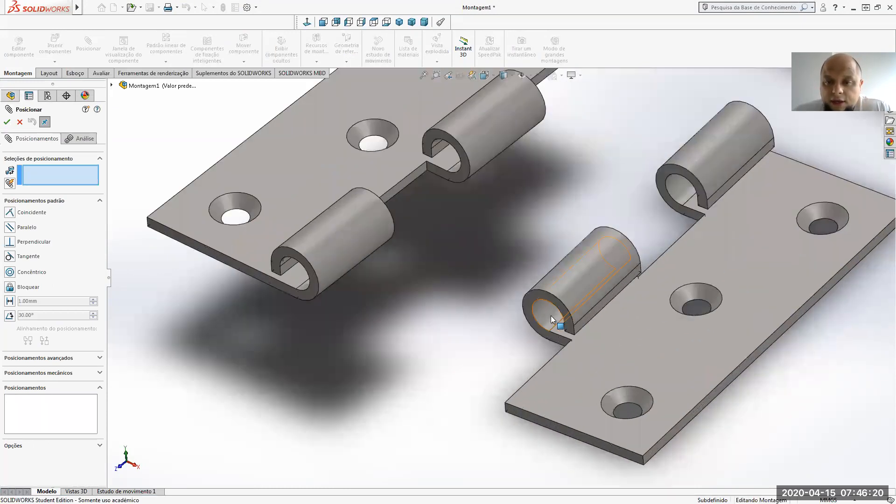
click(532, 302)
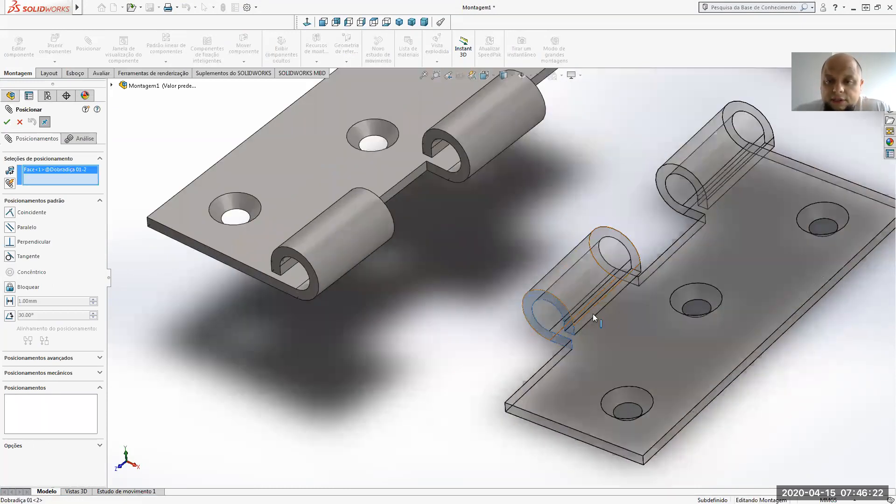
middle_drag(530, 235, 352, 225)
click(353, 225)
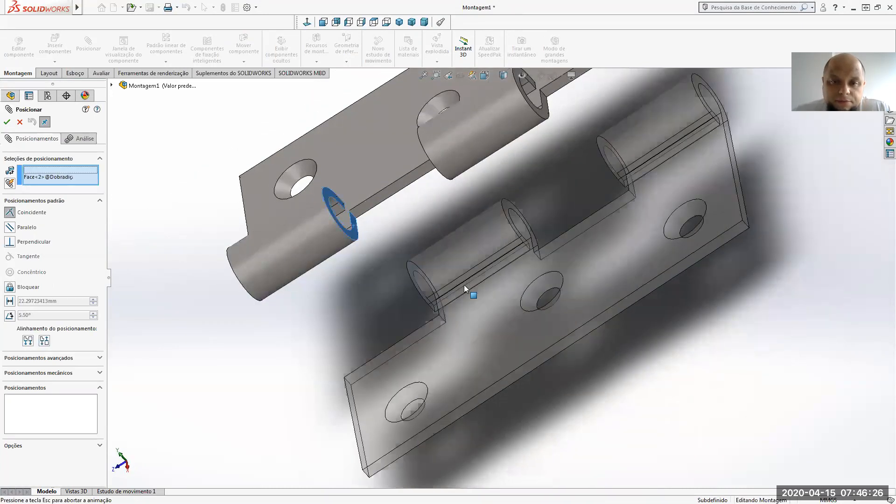
click(570, 301)
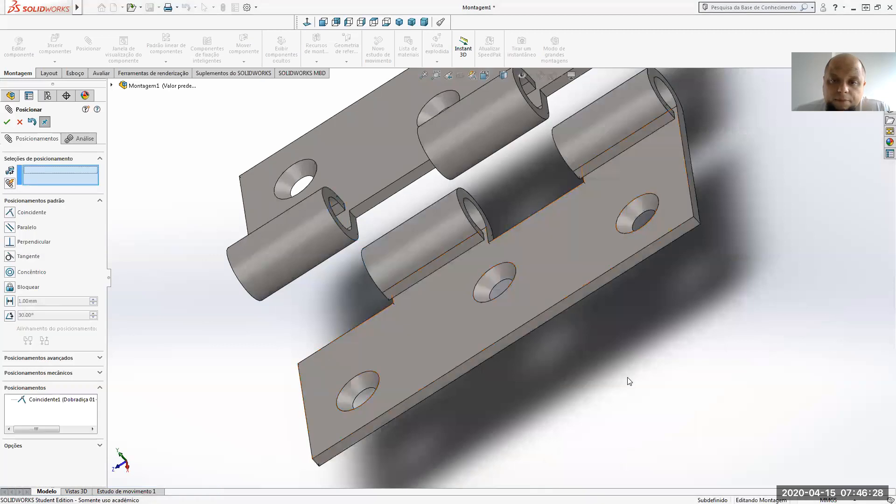
- Add a concentric mate between the inner knuckle faces of the two leaves to align their bores
scroll(438, 241, up, 3)
middle_drag(438, 241, 508, 240)
click(381, 233)
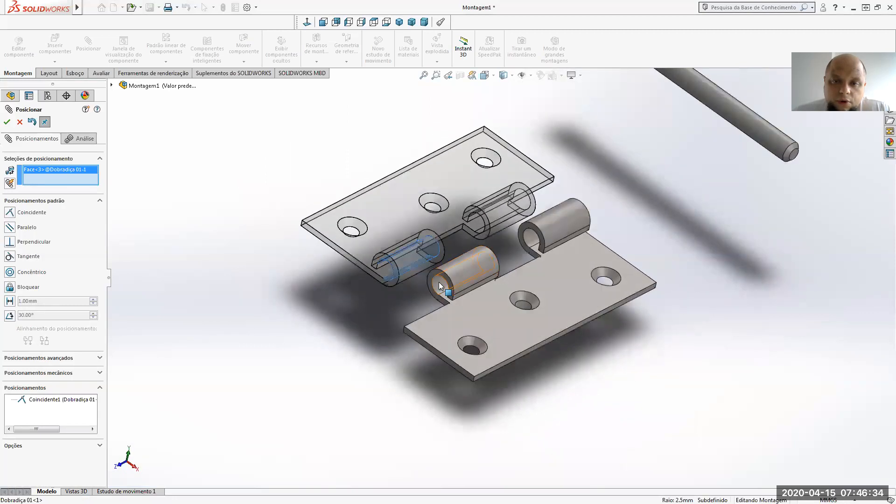
click(440, 286)
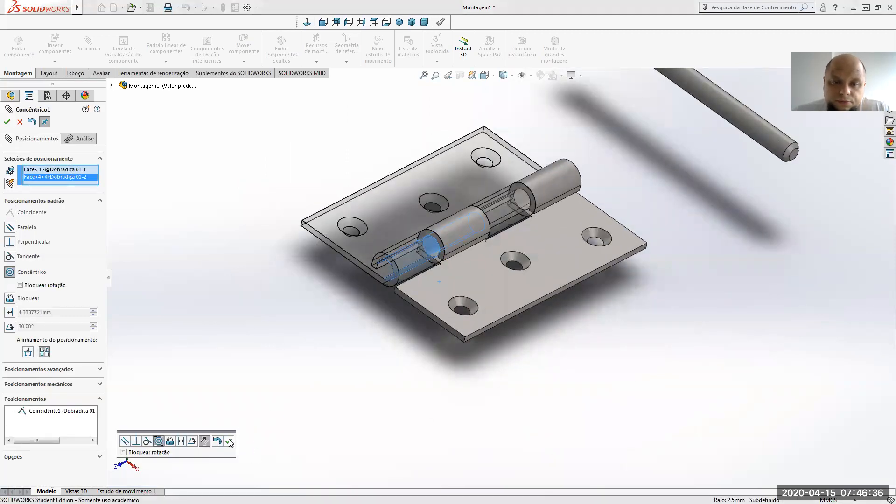
click(229, 441)
scroll(541, 401, up, 2)
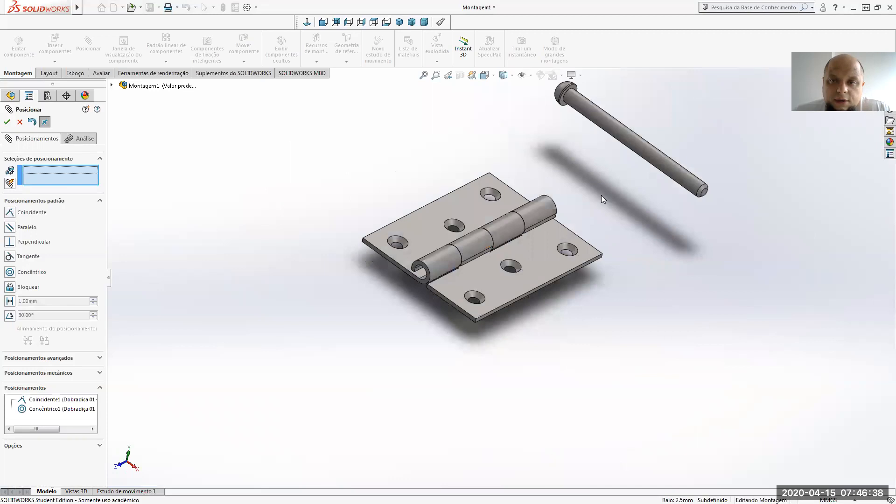
- Mate the Pino shank concentric with the bore of the hinge's outer knuckle
click(633, 145)
middle_drag(636, 198, 560, 222)
click(568, 203)
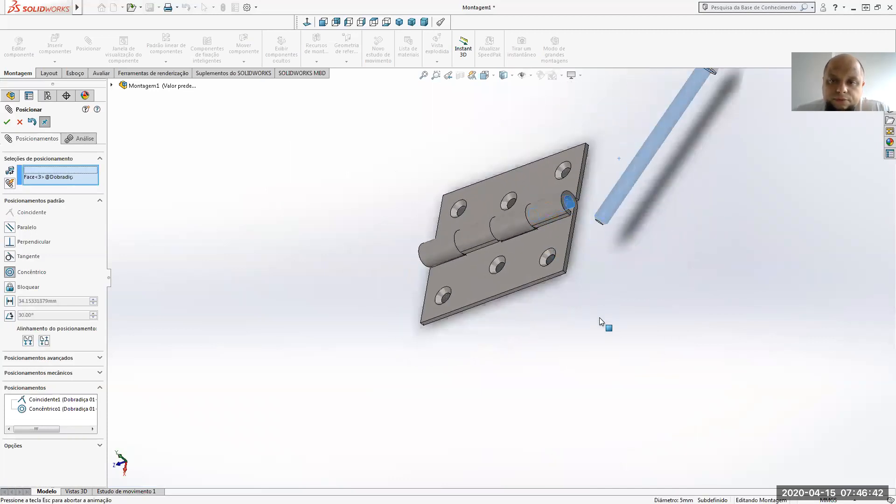
click(715, 333)
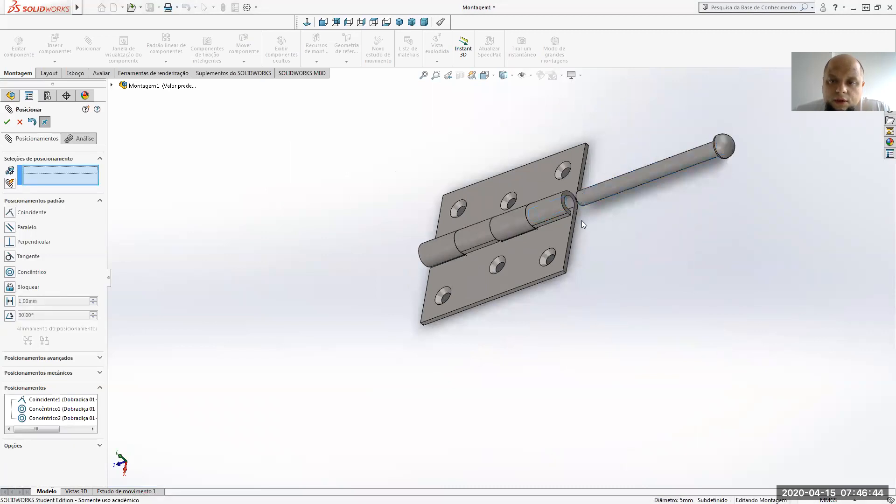
- Seat the pin with a coincident mate between the underside of its head and the outer knuckle's end face, and finish mating
scroll(551, 208, down, 3)
scroll(552, 209, down, 2)
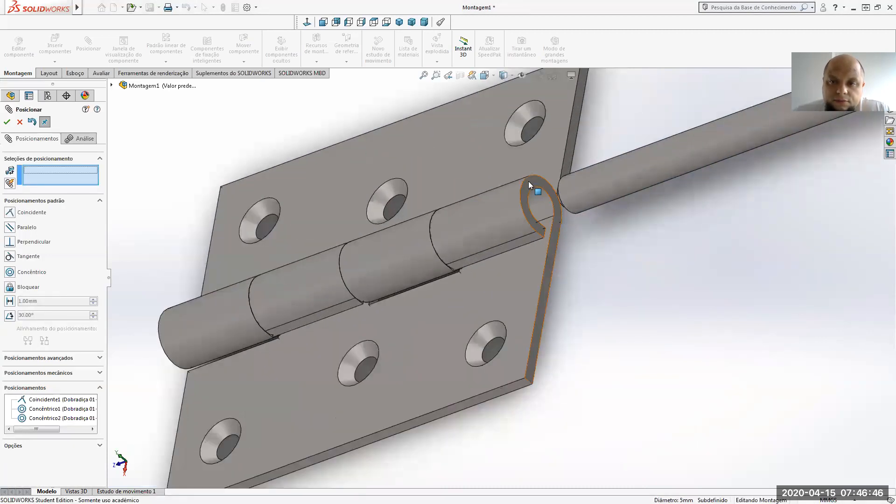
click(530, 185)
scroll(605, 360, up, 4)
middle_drag(612, 346, 677, 284)
scroll(672, 168, down, 5)
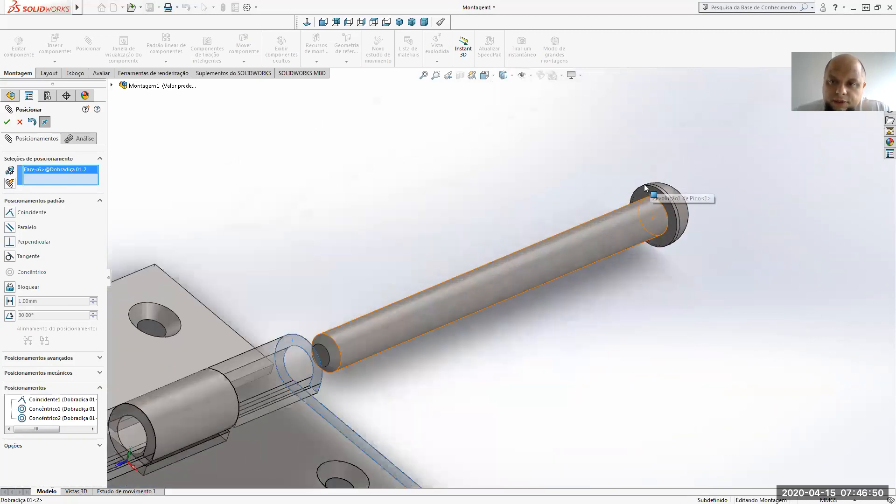
click(642, 193)
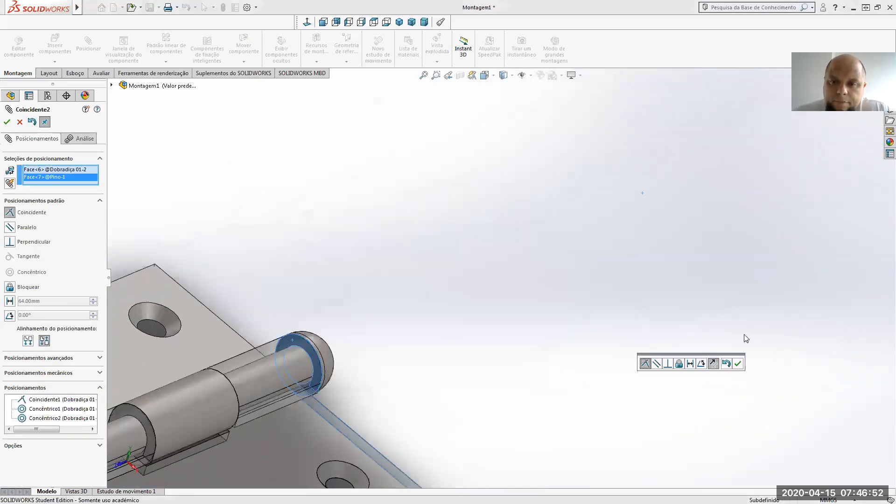
click(738, 363)
scroll(592, 368, up, 5)
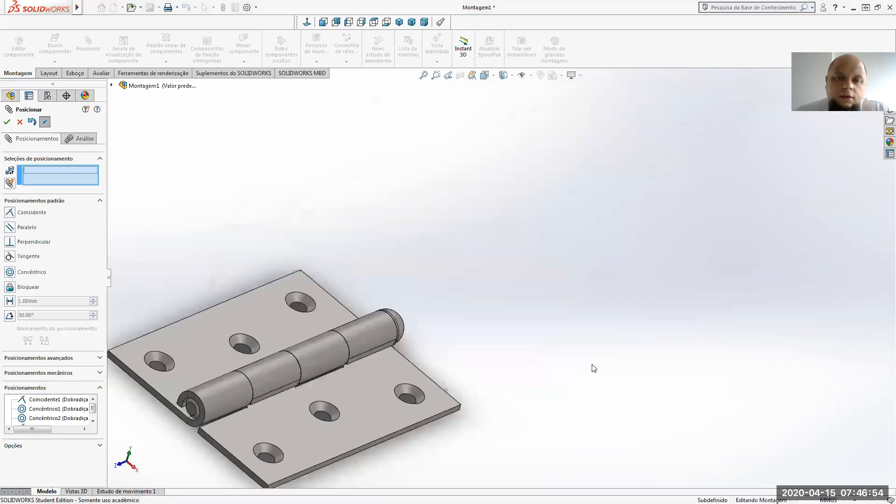
middle_drag(530, 341, 518, 306)
scroll(333, 347, down, 5)
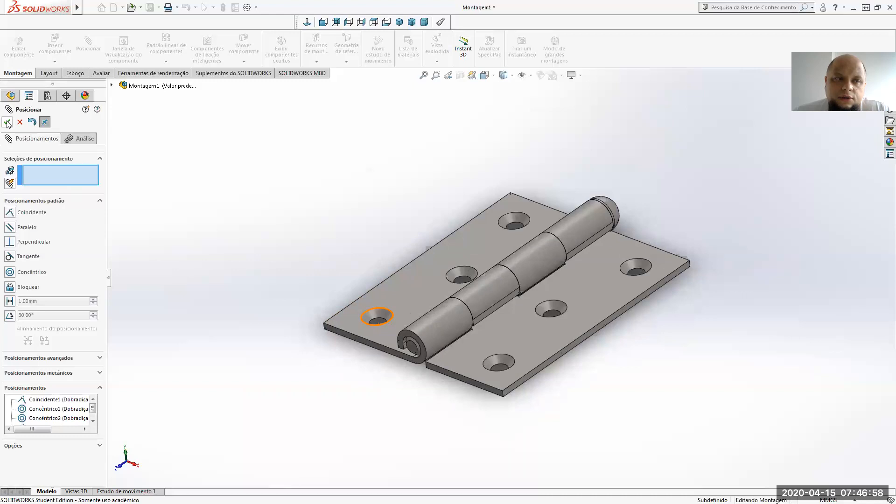
key(Escape)
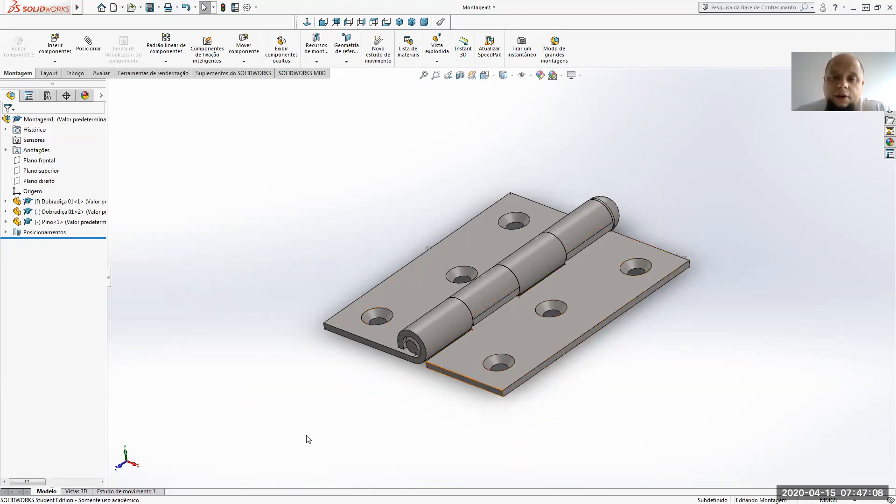
- Examine the Fix and Float options available for the first leaf, the second leaf and the pin
click(435, 256)
click(392, 282)
click(286, 241)
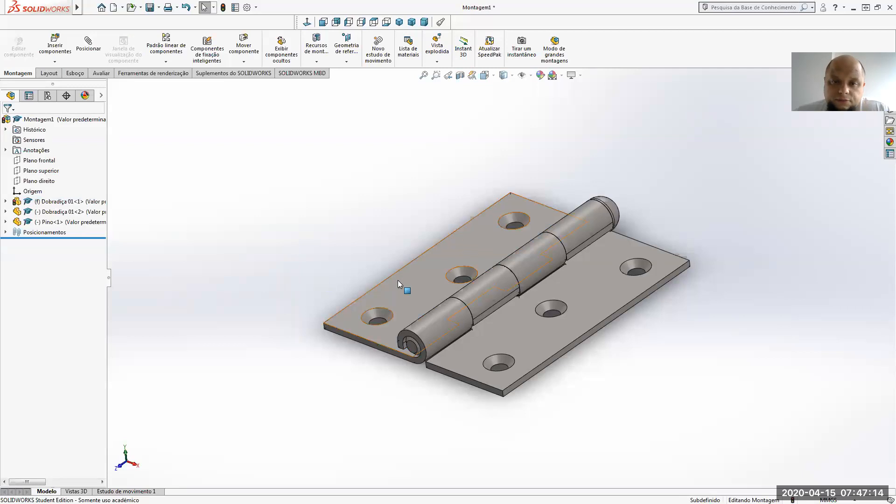
right_click(397, 280)
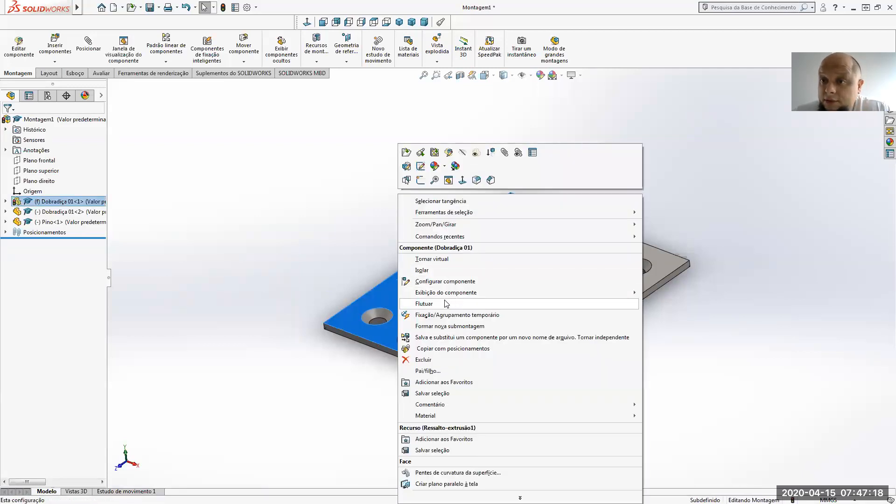
click(445, 304)
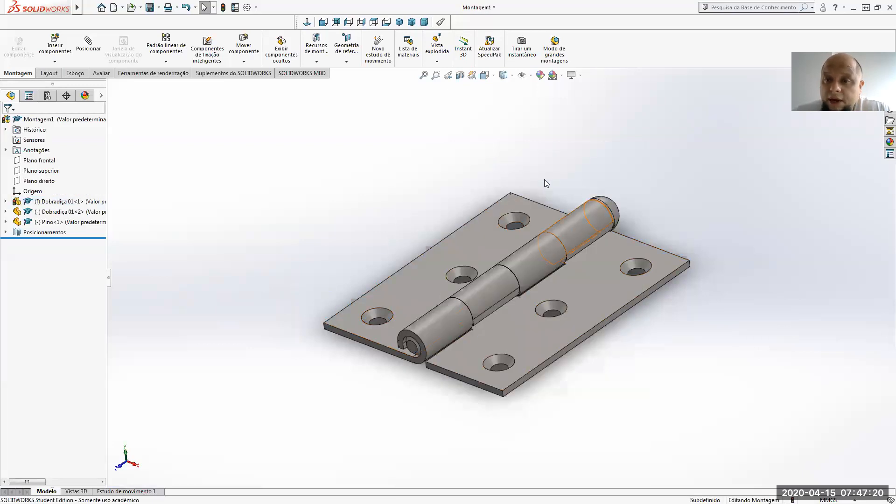
right_click(592, 298)
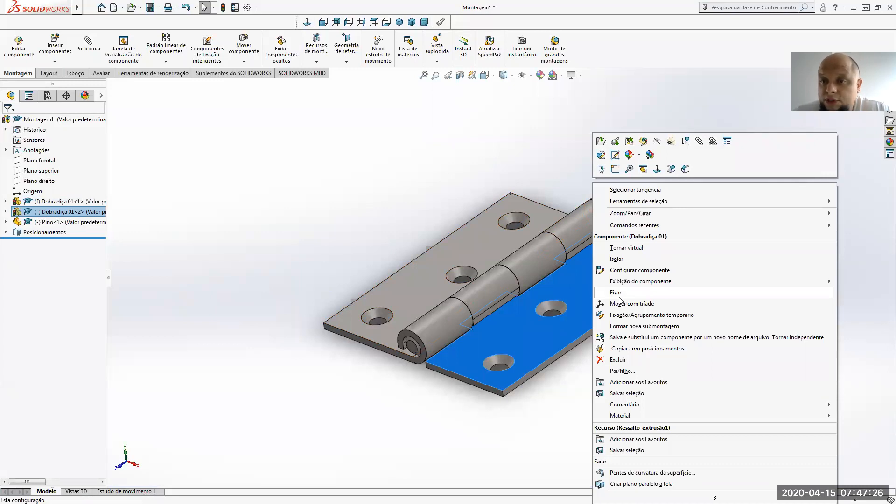
key(Escape)
right_click(619, 215)
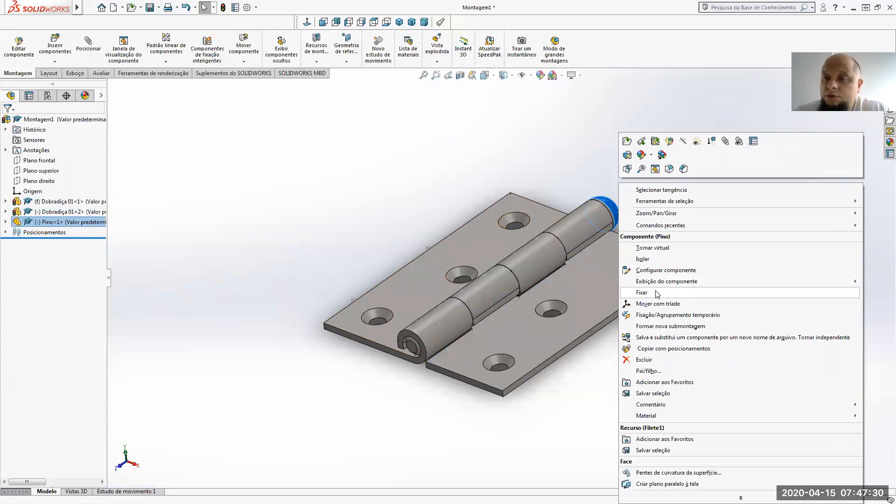
click(290, 259)
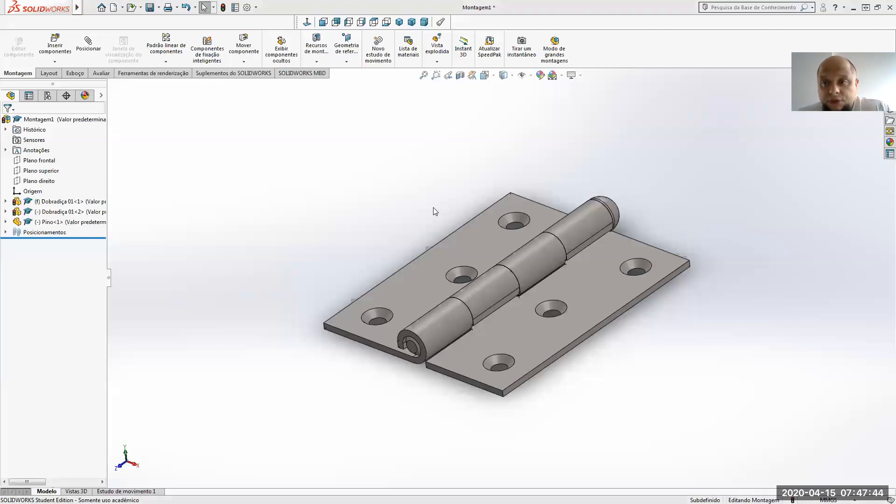
- Swing the second Dobradiça 01 leaf slightly about the pin and fix it in place
right_click(608, 291)
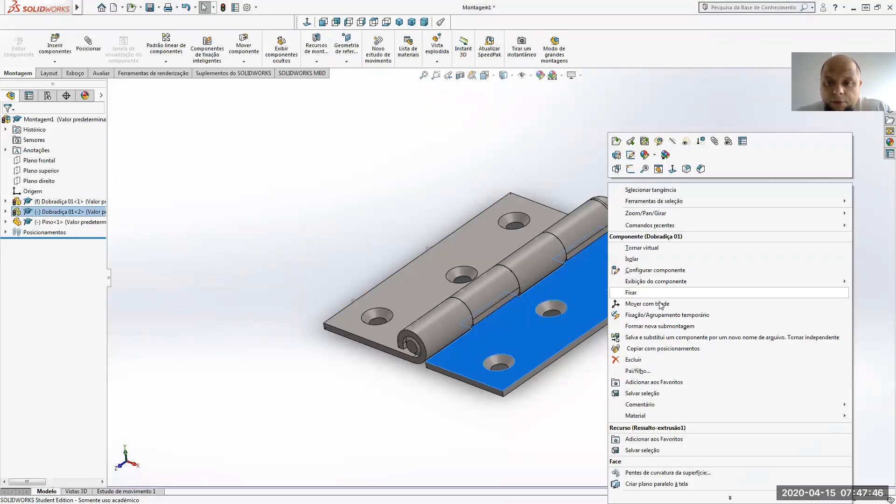
click(505, 388)
mouse_move(500, 331)
mouse_down()
mouse_move(490, 303)
mouse_move(501, 366)
mouse_move(485, 312)
mouse_move(496, 344)
mouse_up()
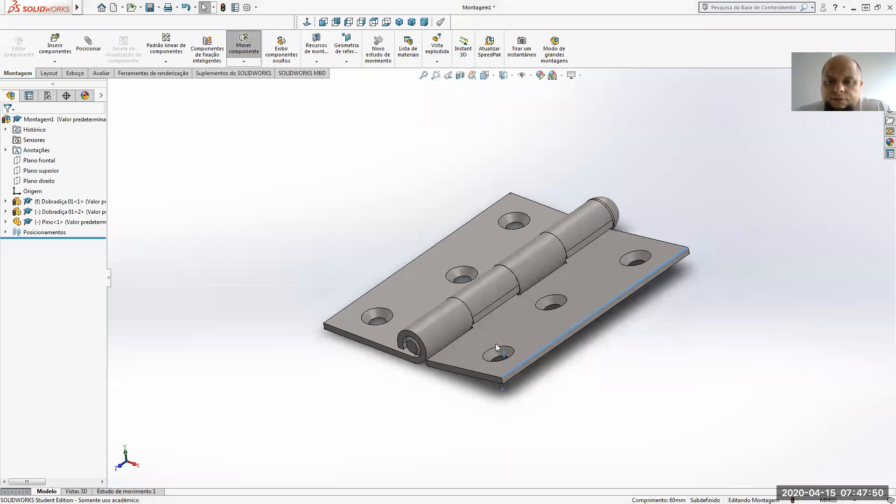
right_click(527, 338)
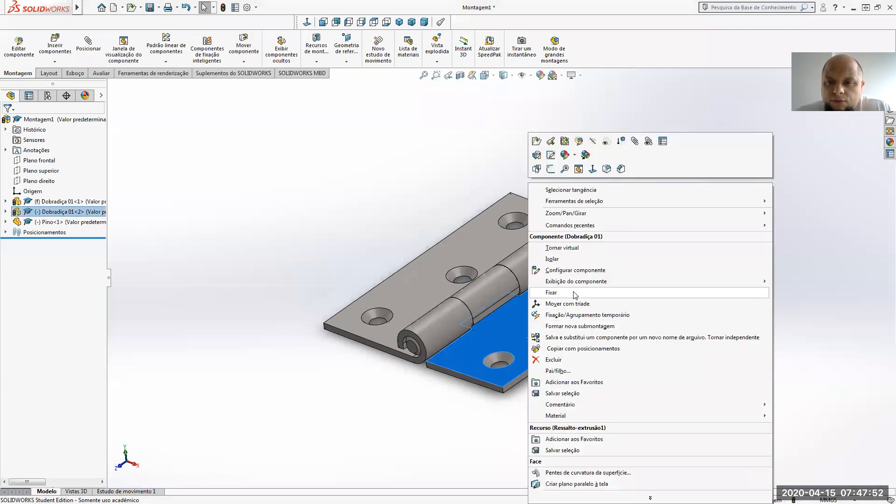
click(573, 293)
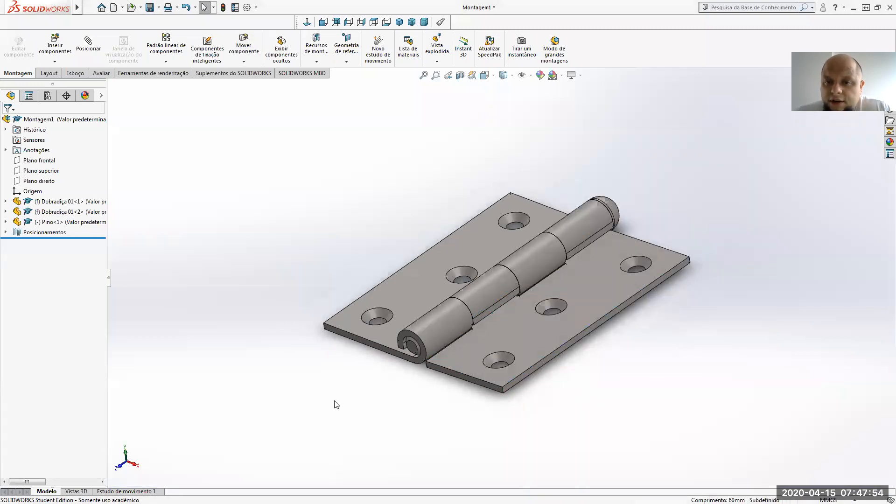
- Float the first Dobradiça 01 leaf and swing it slightly about the pin to test its movement
right_click(410, 280)
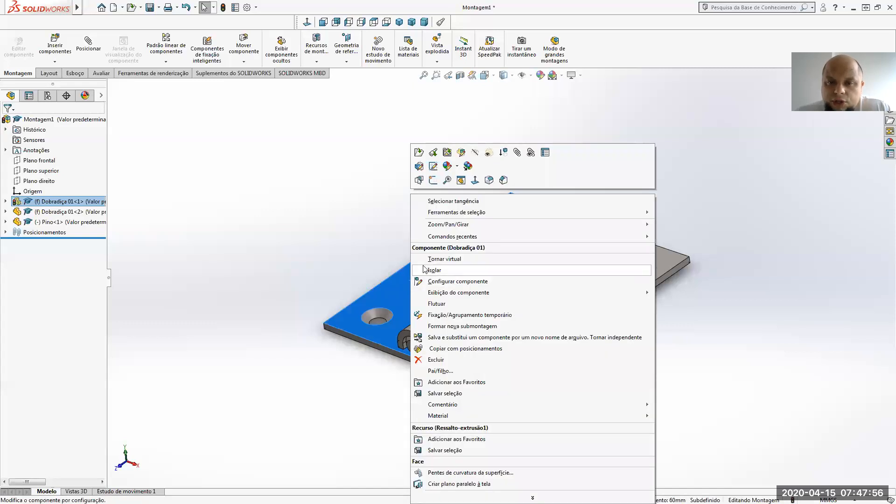
key(Return)
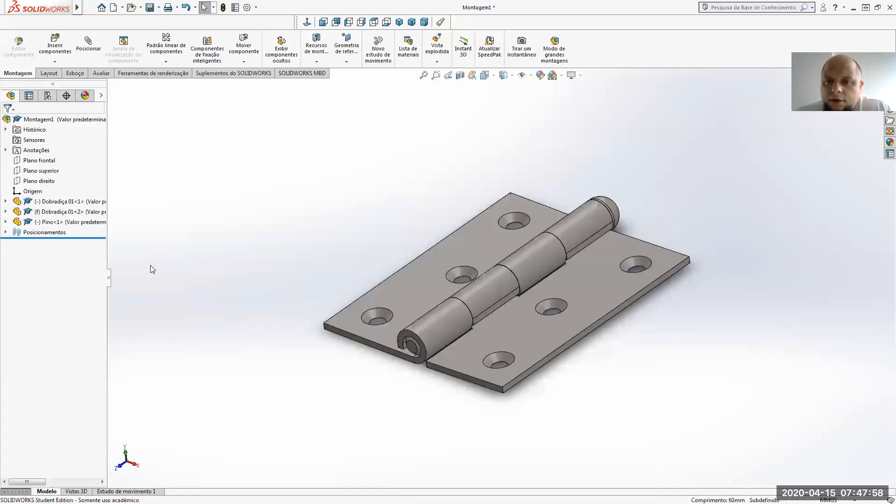
click(500, 385)
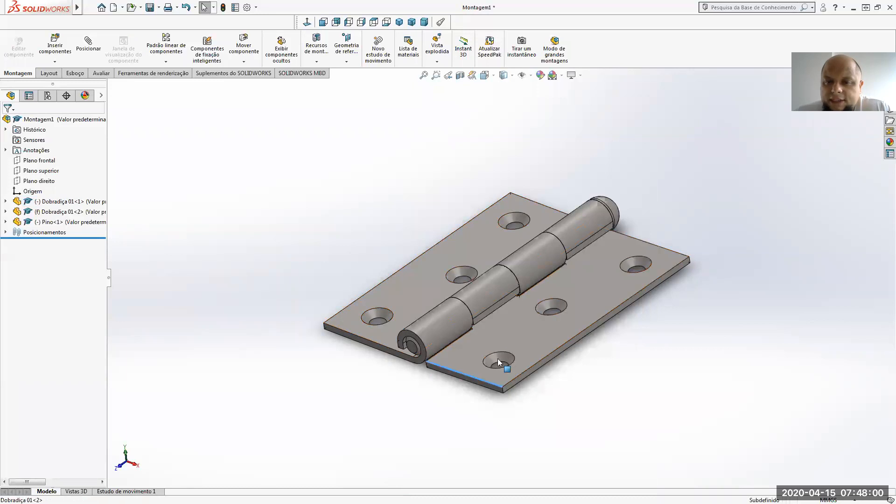
click(328, 319)
drag(380, 265, 273, 244)
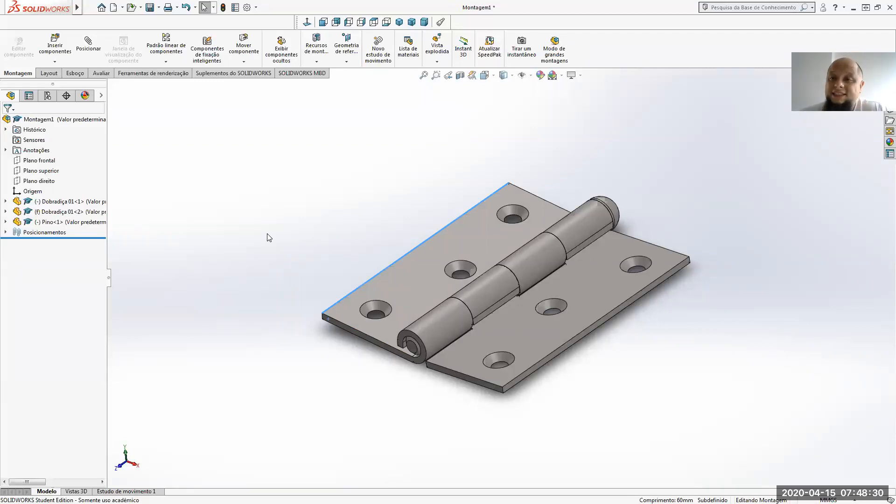
- Fix the first Dobradiça 01 leaf in place and float it again
right_click(430, 263)
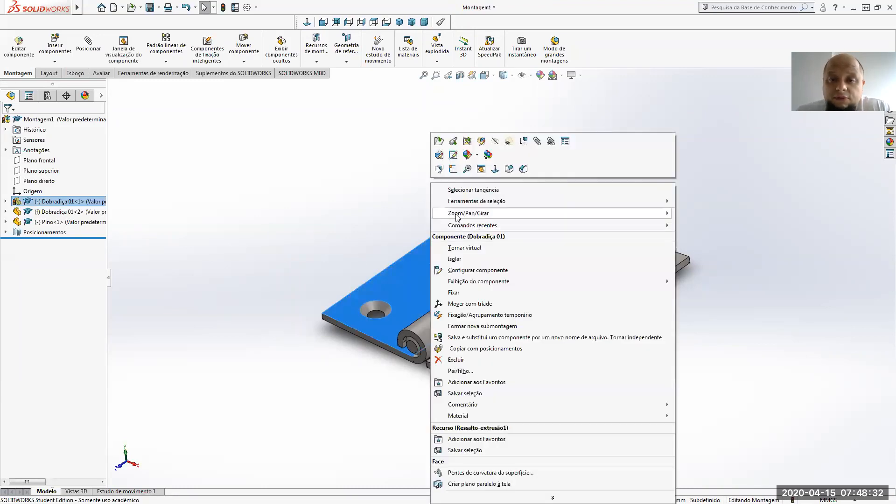
click(472, 293)
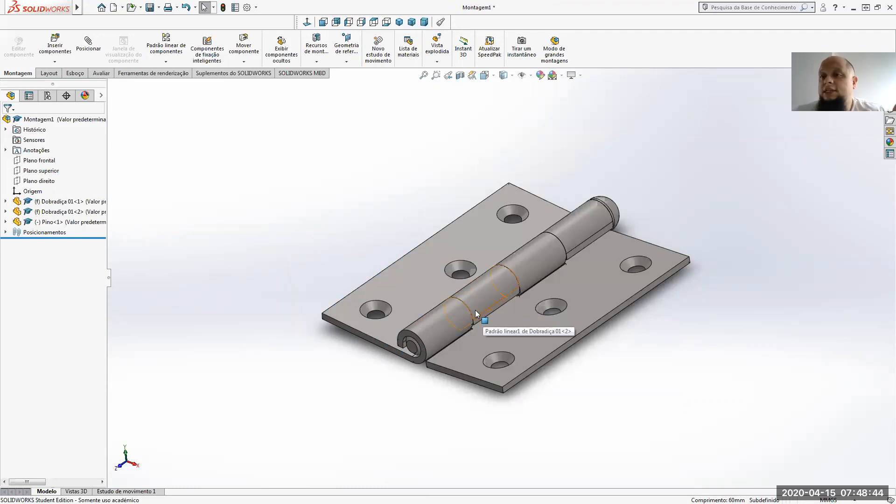
click(431, 284)
right_click(430, 283)
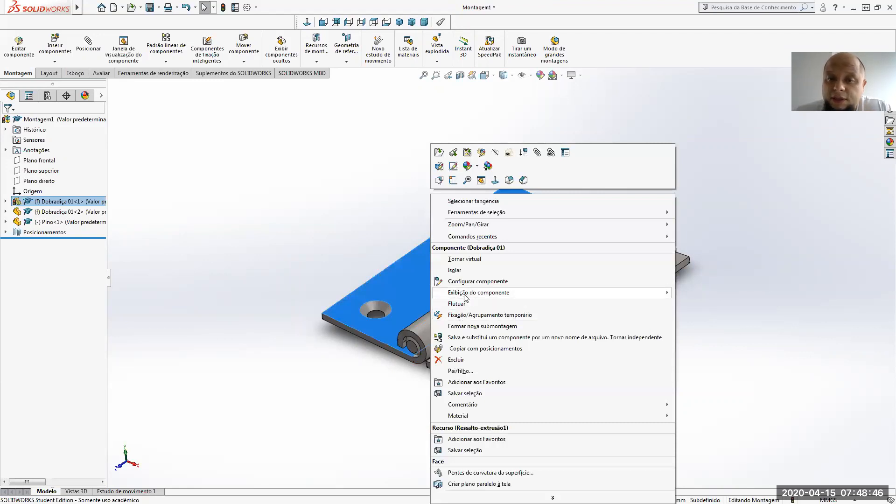
click(462, 304)
- Add a parallel mate between the underside face of the first Dobradiça 01 leaf and the assembly's Plano superior
middle_drag(252, 285, 320, 190)
click(425, 267)
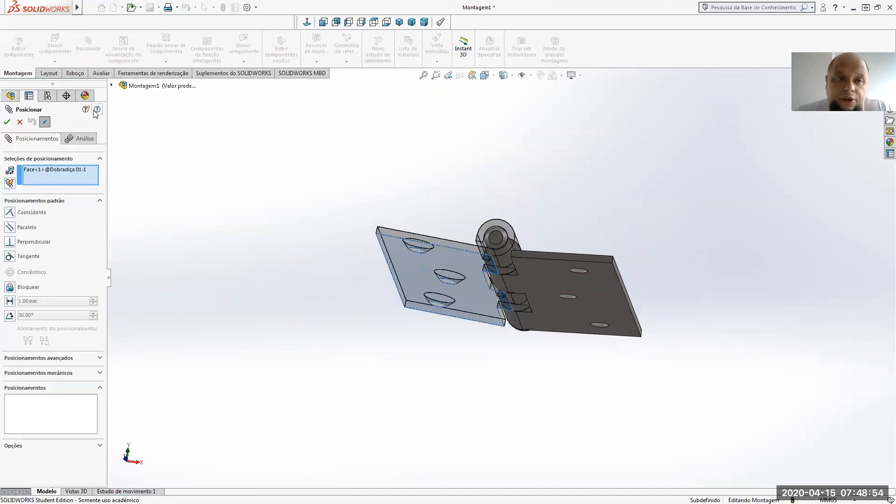
click(111, 85)
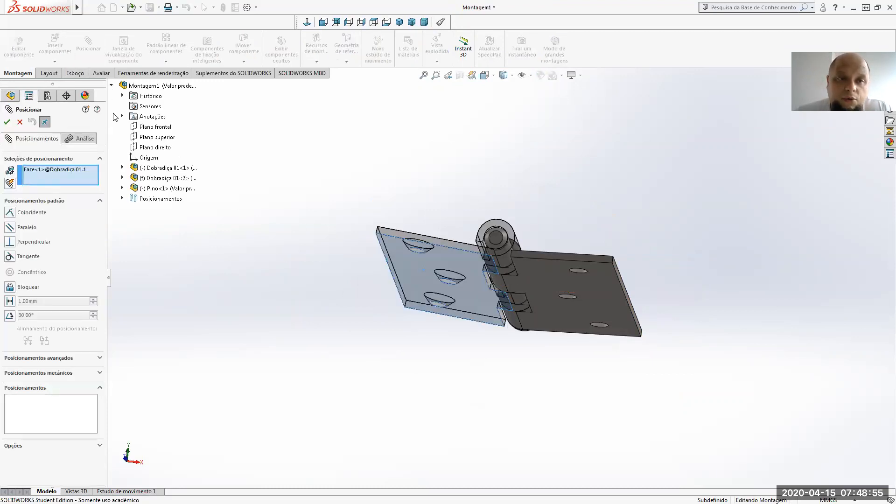
click(152, 139)
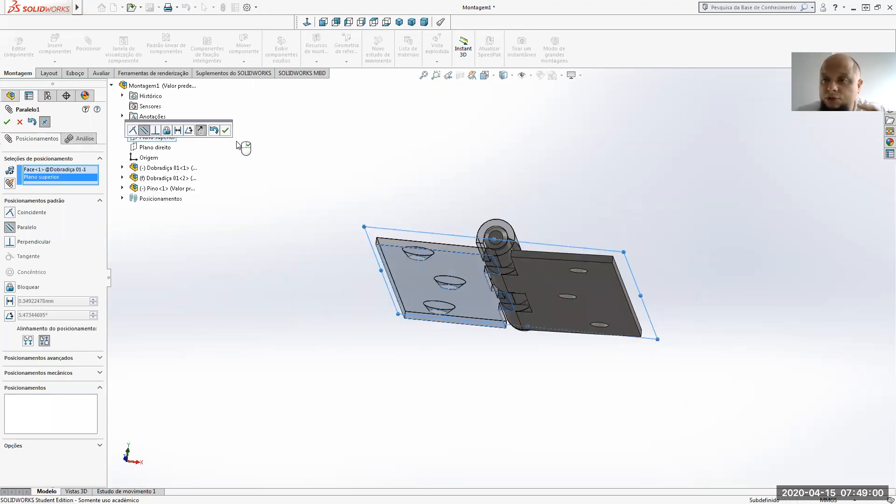
click(7, 124)
scroll(452, 261, up, 5)
middle_drag(452, 256, 416, 340)
scroll(416, 340, down, 5)
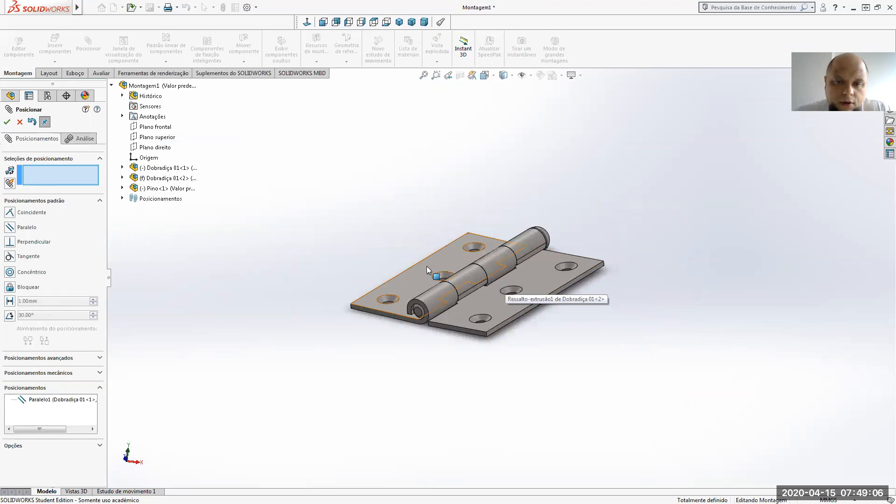
scroll(427, 269, down, 2)
right_click(429, 283)
key(Escape)
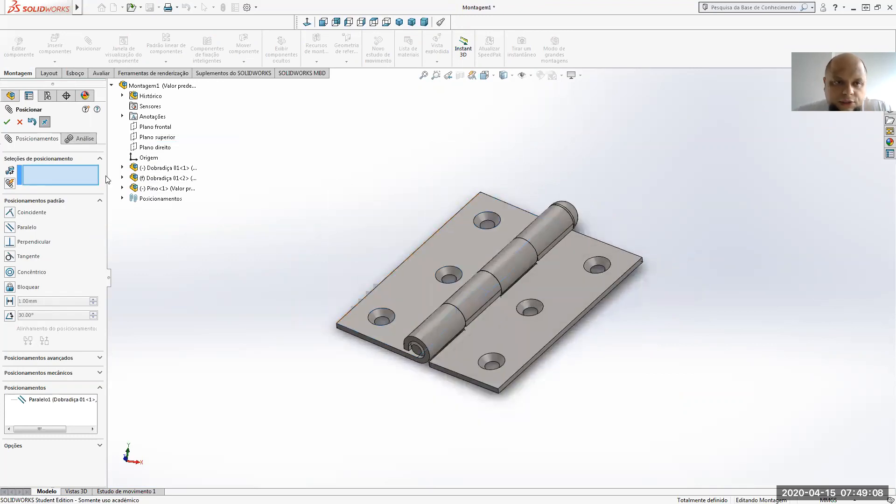
click(6, 122)
- Fix the first Dobradiça 01 leaf in its plane-mated position
click(435, 279)
right_click(435, 280)
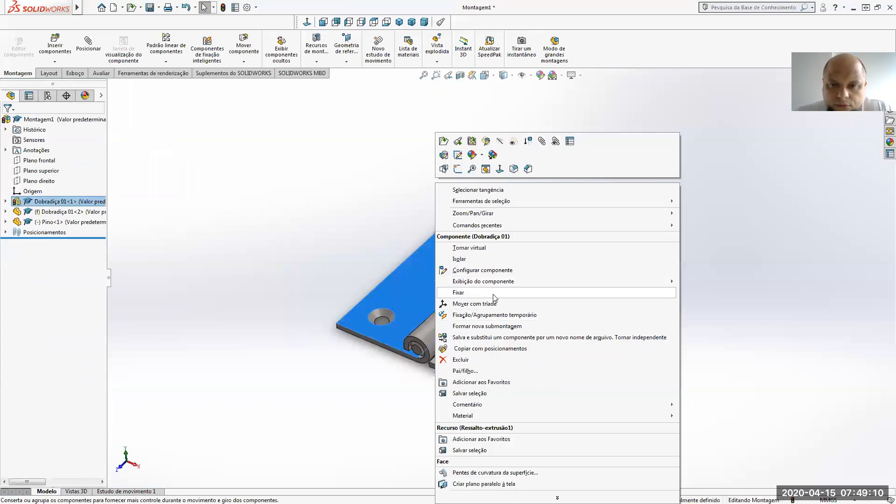
click(494, 294)
- Float the second Dobradiça 01 leaf and swing it slightly about the pin
click(519, 328)
right_click(519, 328)
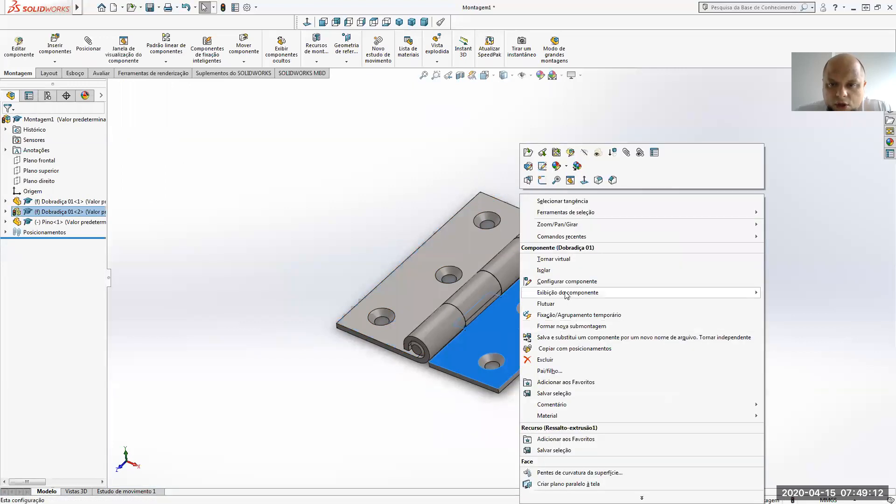
click(563, 303)
drag(525, 311, 529, 342)
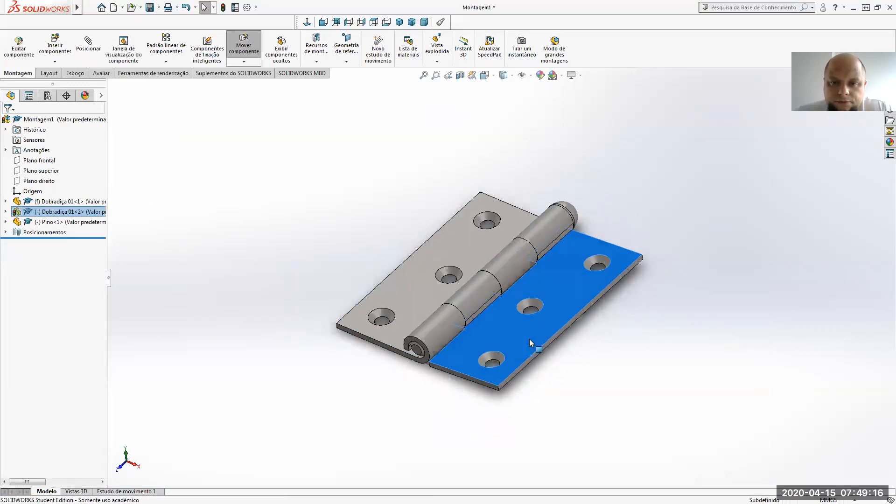
click(618, 354)
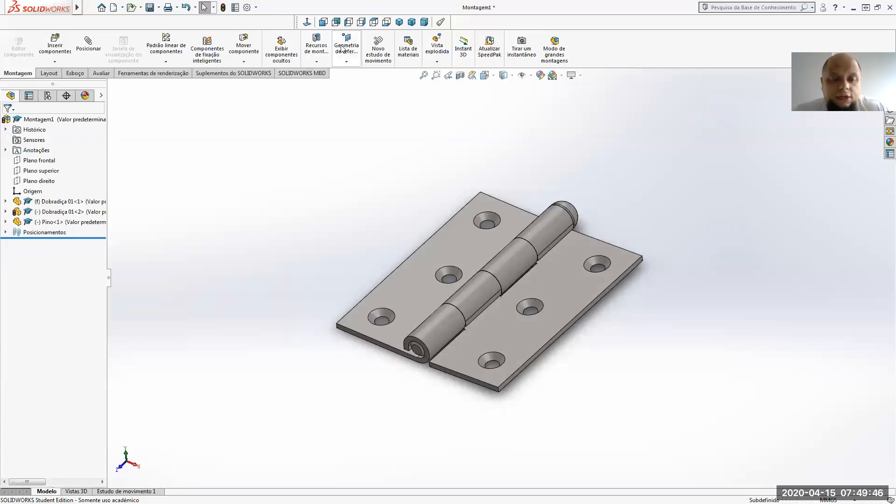
- Switch to the Dobradiça 01 part and create a reference plane offset 3 mm from the narrow edge face between the two knuckles
key(ctrl+Tab)
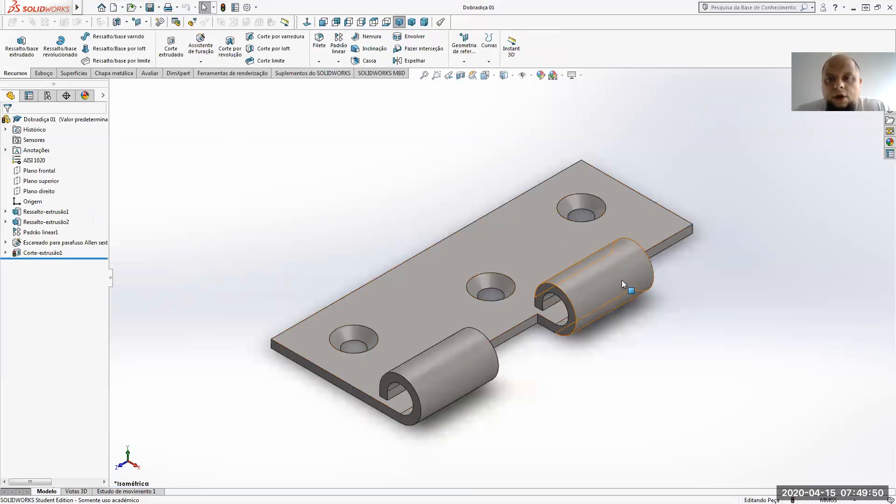
click(616, 281)
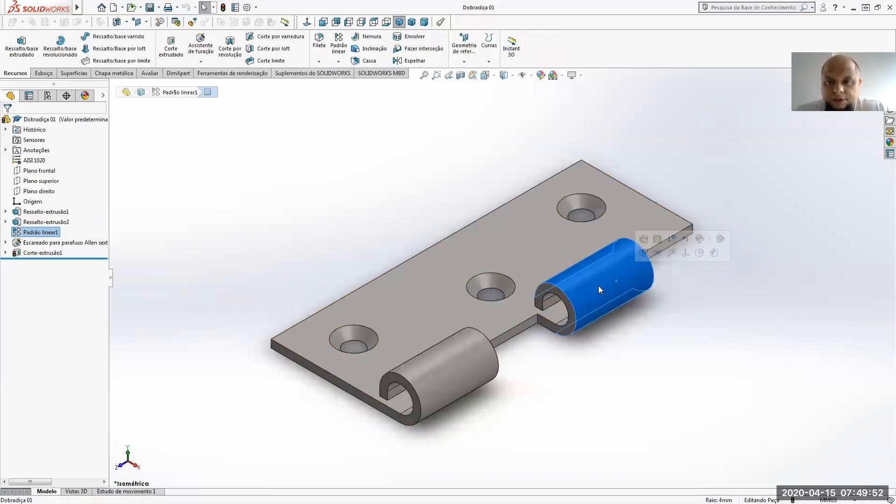
click(695, 334)
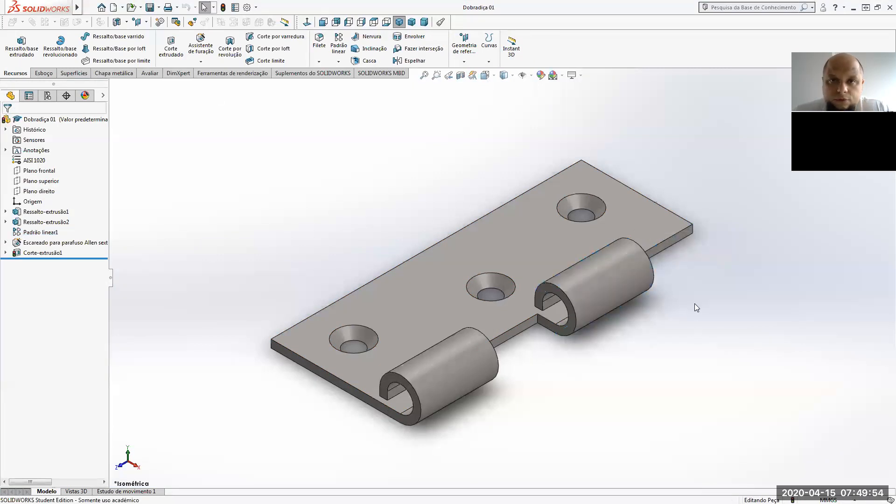
click(464, 62)
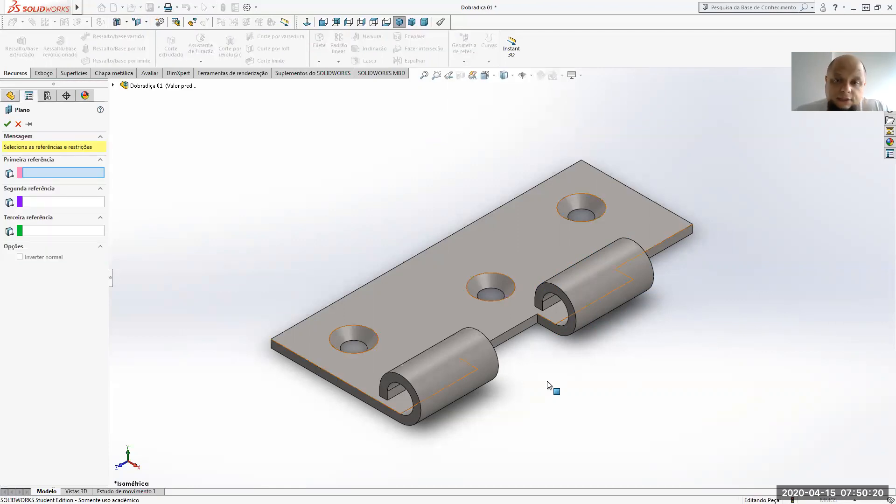
click(529, 325)
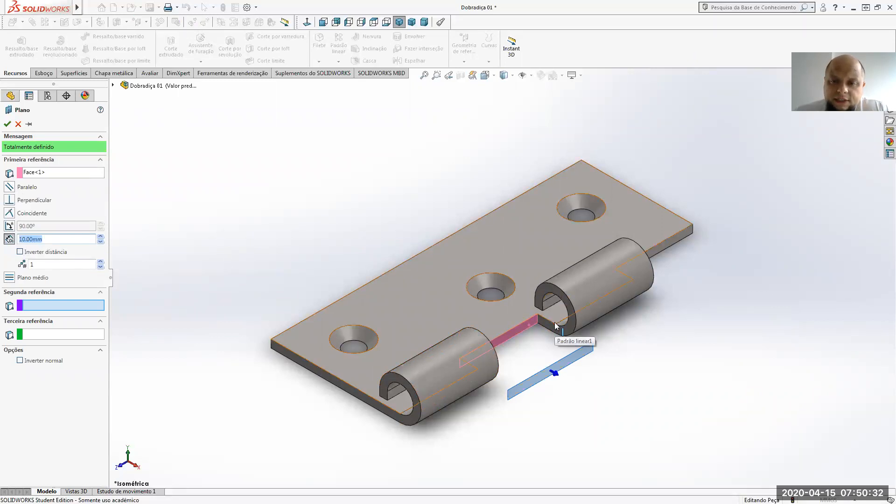
text(3)
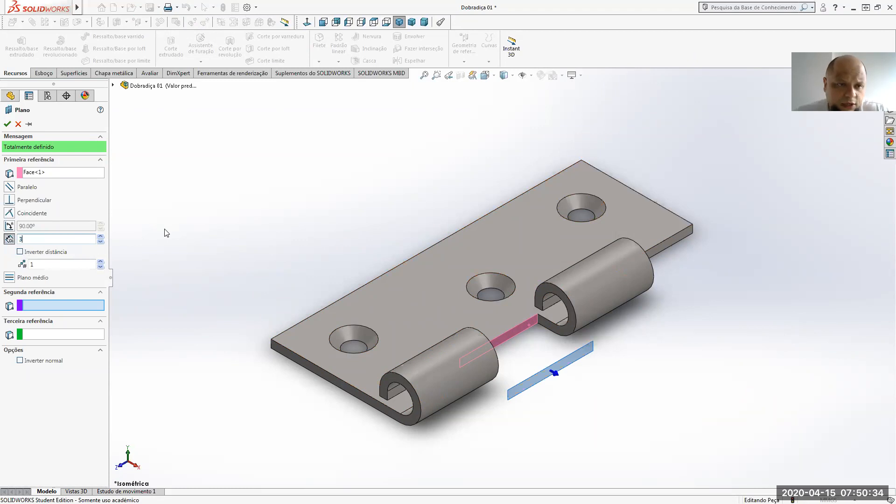
key(Return)
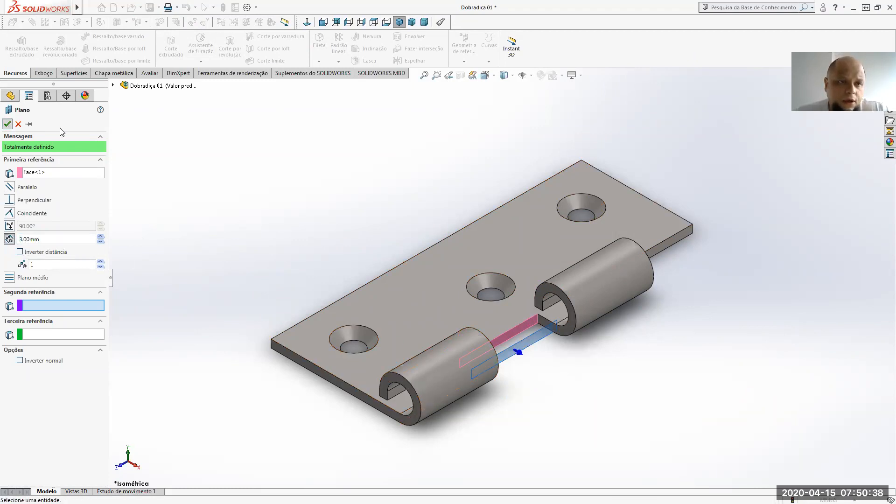
key(Return)
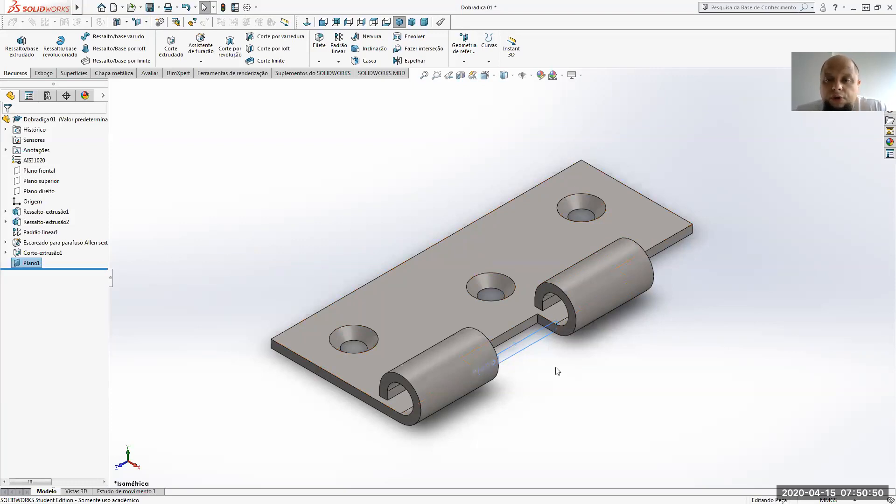
- Start a sketch on the offset plane and draw a circle of about 2 mm radius over the patterned knuckle
click(529, 343)
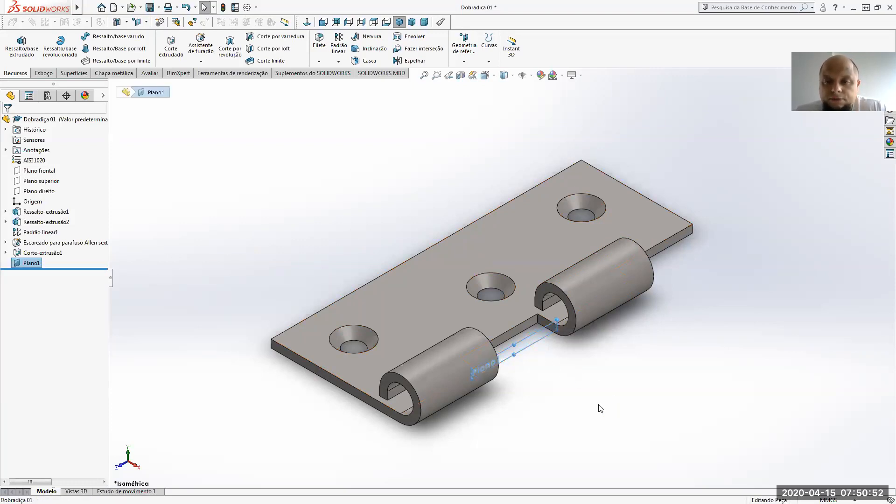
click(54, 59)
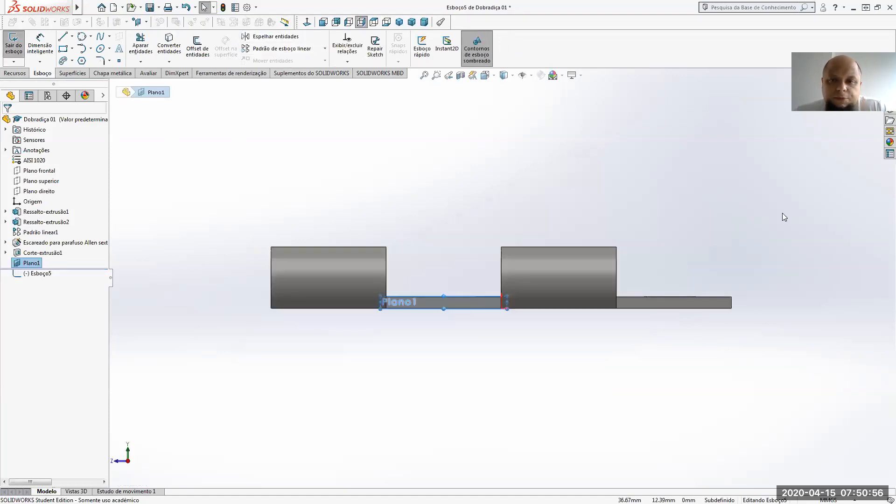
click(90, 37)
click(95, 49)
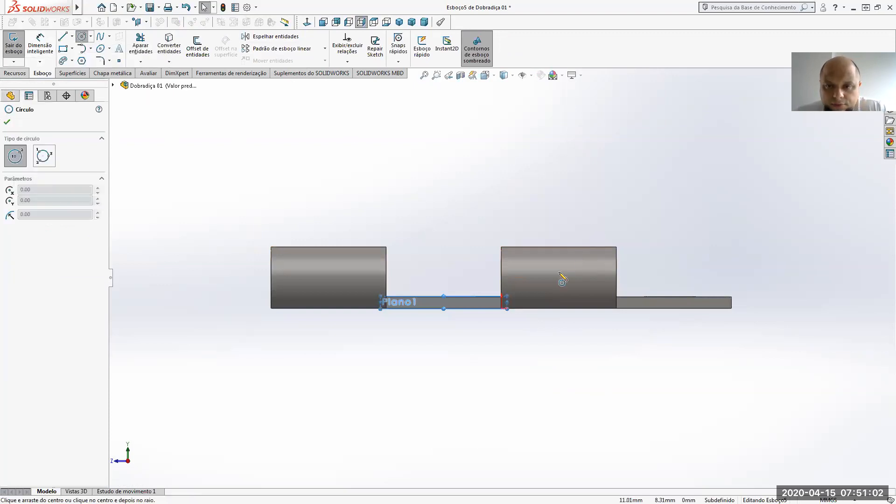
drag(556, 275, 571, 276)
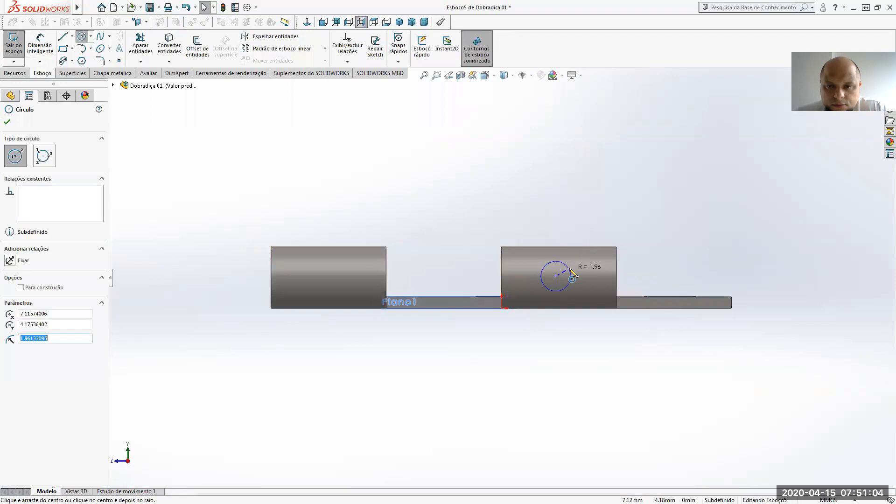
- Dimension the circle's centre 7.5 mm from the knuckle's inner edge and 5 mm from its bottom edge
click(40, 41)
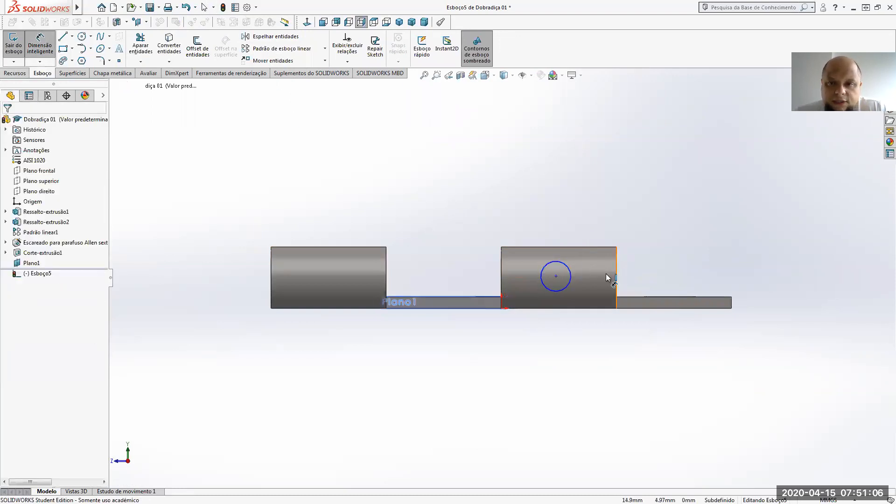
click(556, 276)
click(502, 276)
click(510, 215)
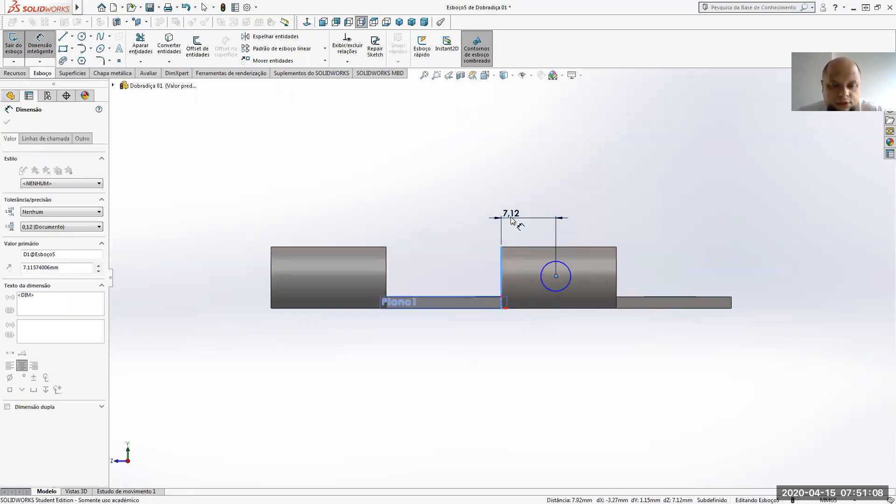
text(7.5)
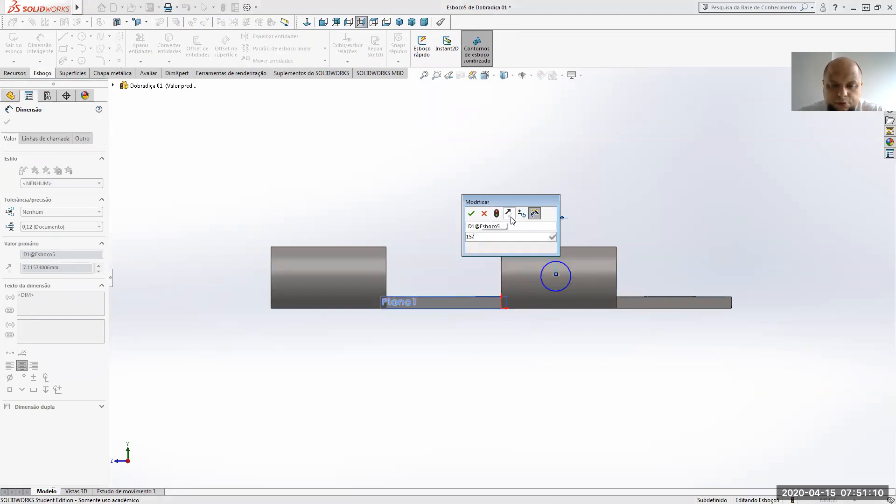
key(Return)
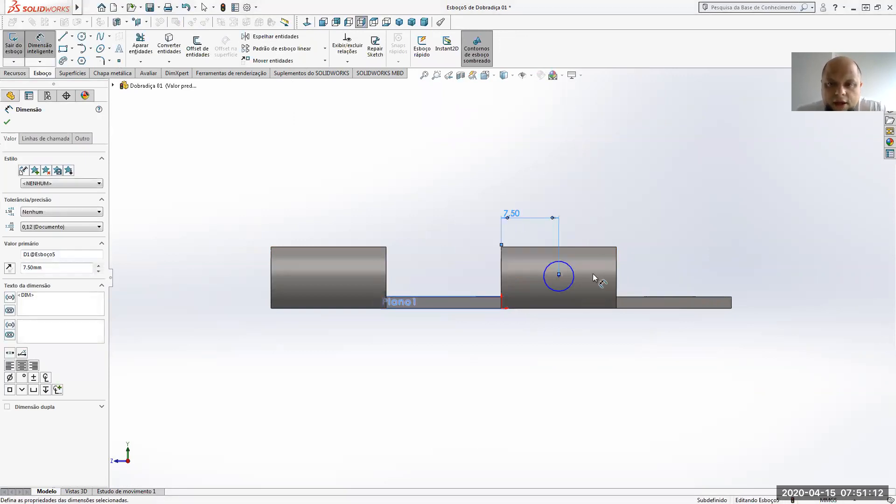
click(559, 275)
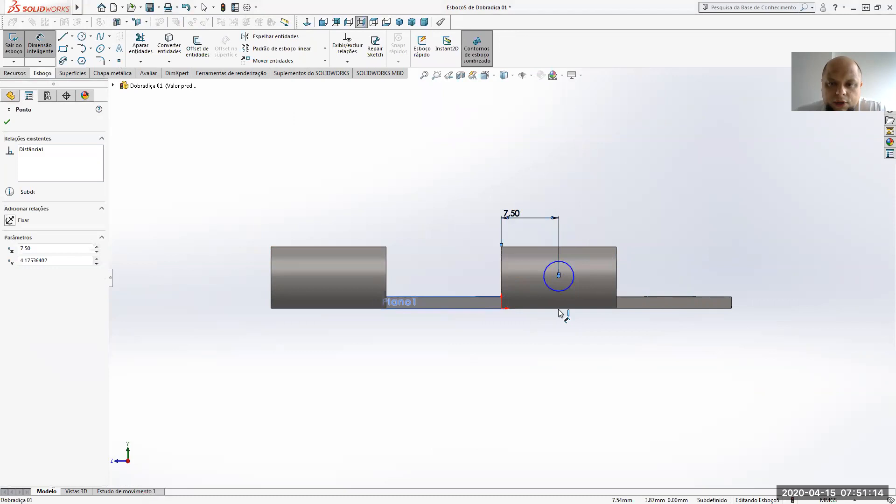
click(566, 309)
click(607, 342)
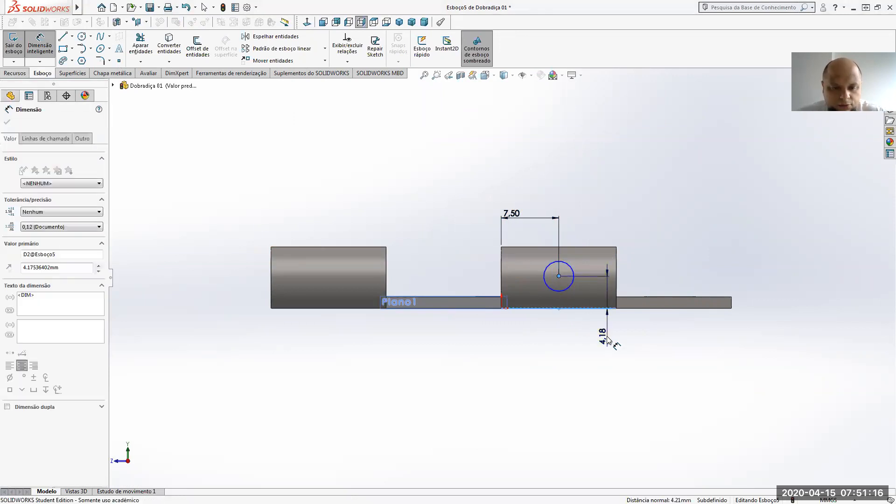
text(5)
key(Return)
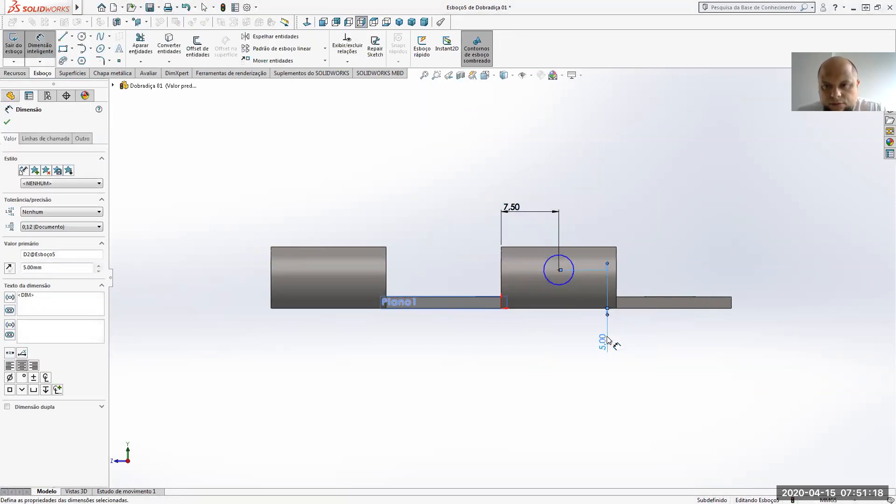
- Dimension the circle's diameter as 4 mm
click(570, 281)
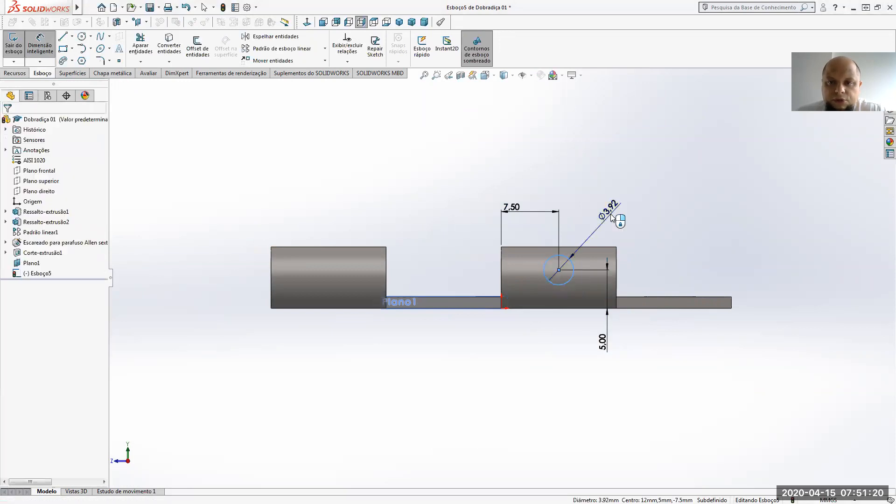
click(612, 217)
text(4)
key(Return)
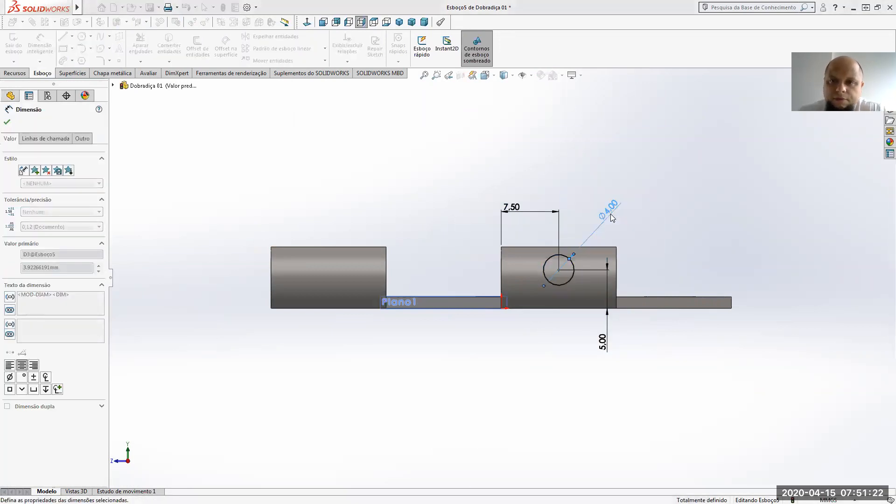
- Extrude the circle as a blind 10 mm boss from the sketch plane, merged with the leaf
middle_drag(487, 184, 529, 248)
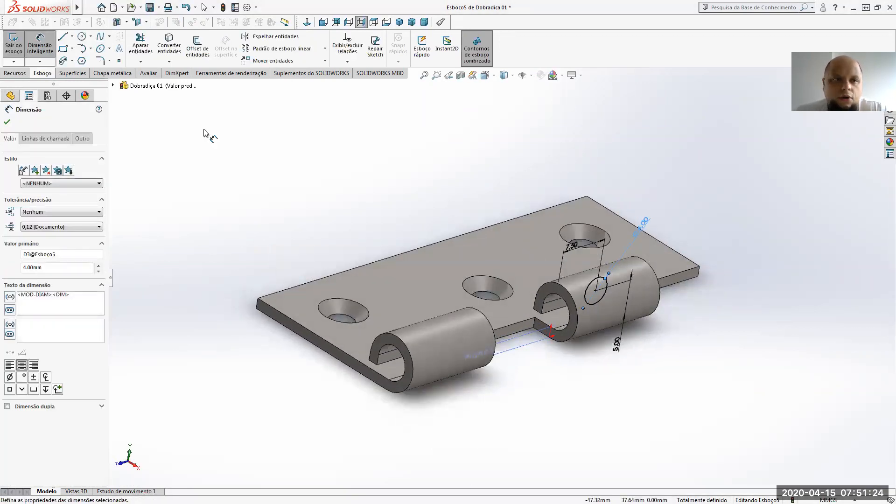
click(15, 74)
click(27, 53)
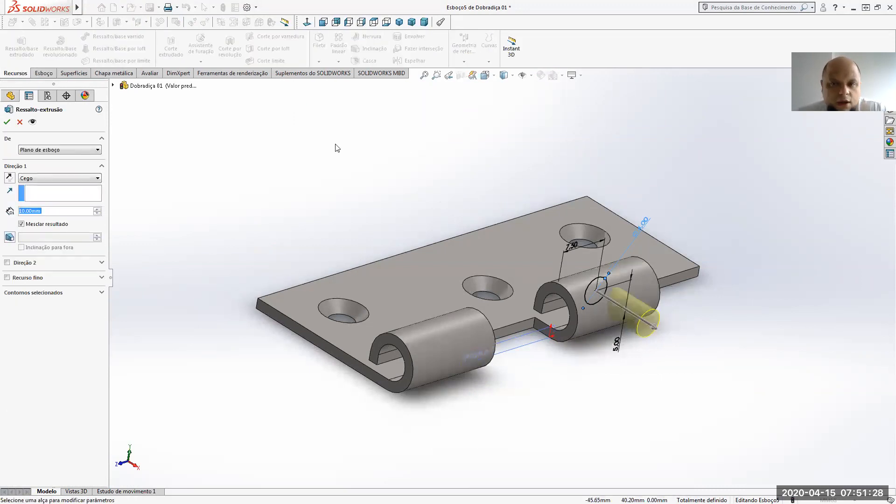
click(7, 122)
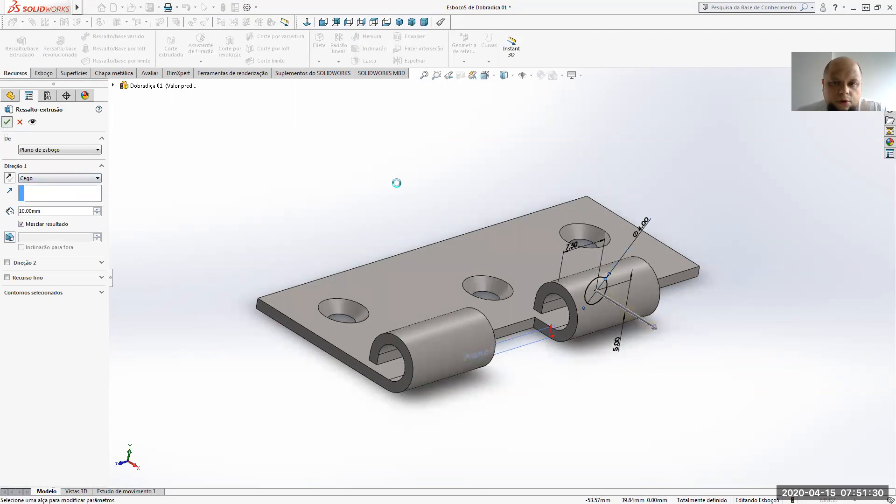
- Start a sketch on the patterned knuckle's end face and draw a circle centred in the bore, reaching the knuckle's inner edge
middle_drag(639, 326, 460, 298)
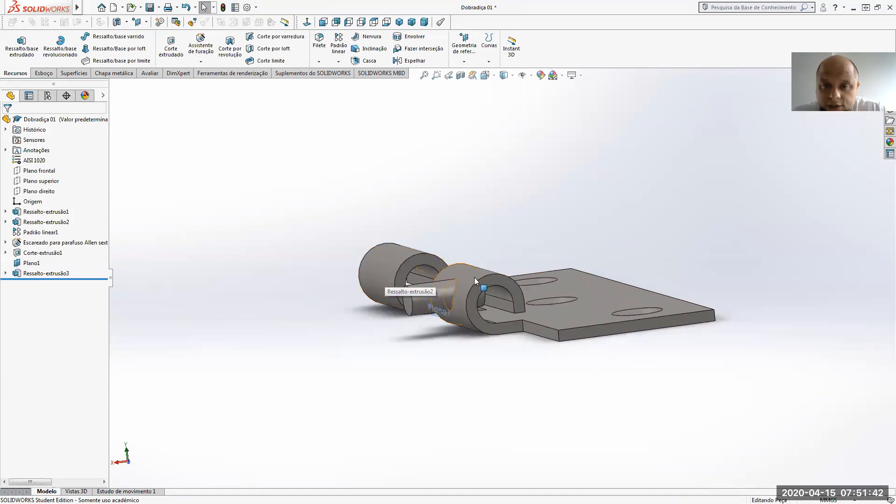
right_click(493, 283)
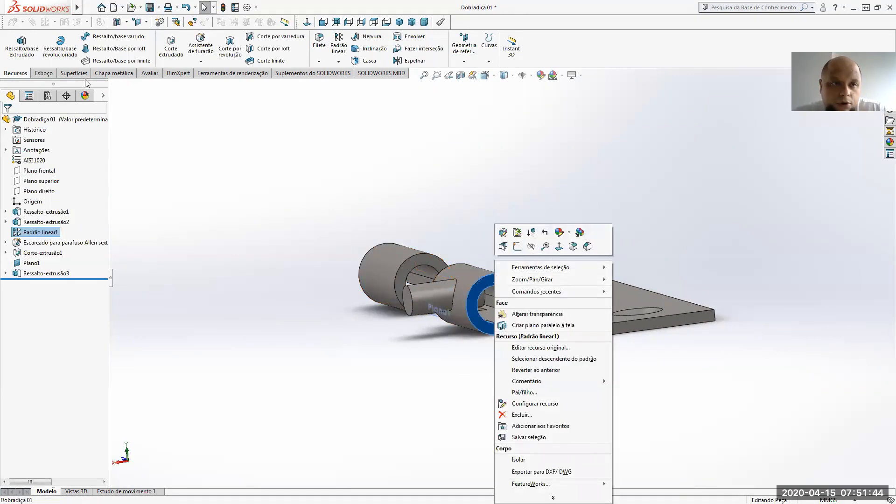
click(44, 73)
click(13, 44)
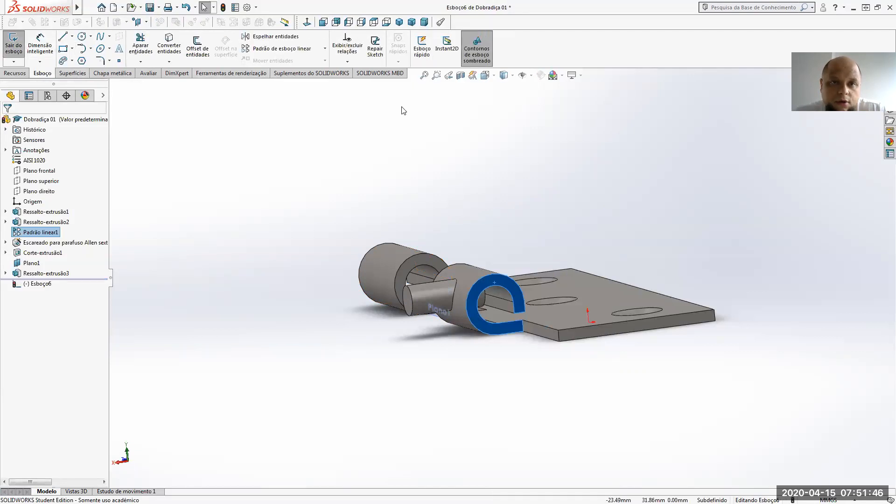
click(306, 23)
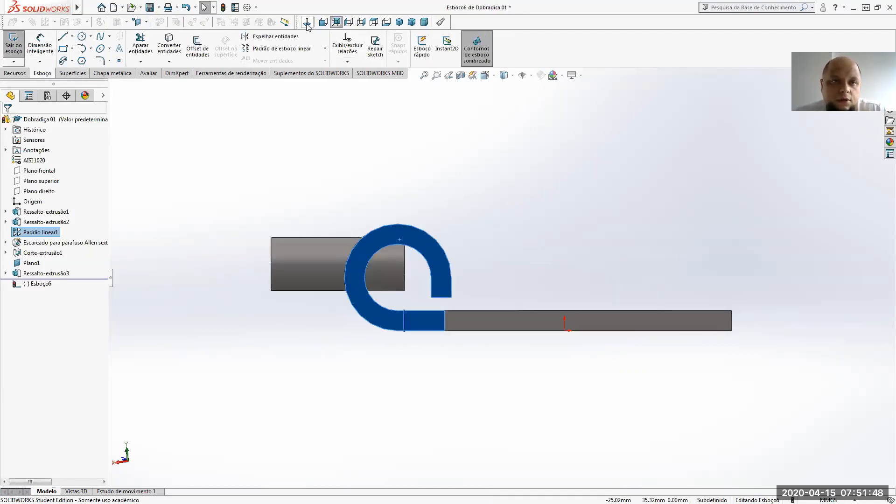
click(82, 36)
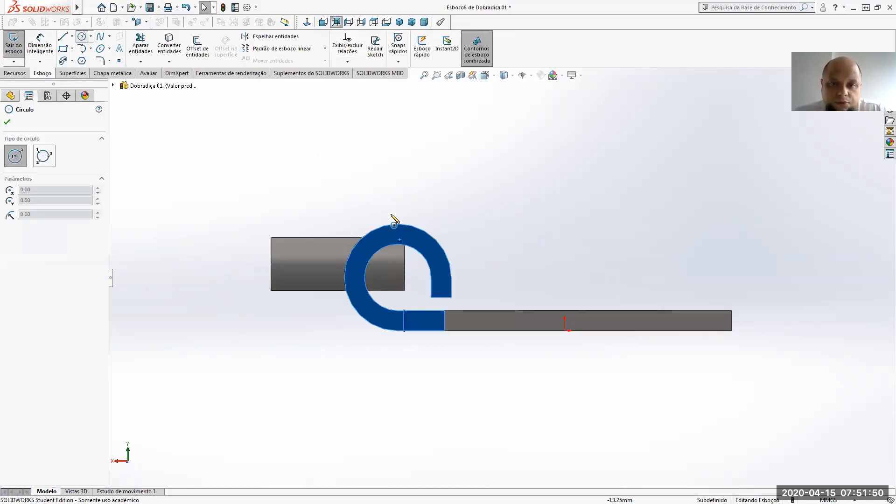
click(400, 279)
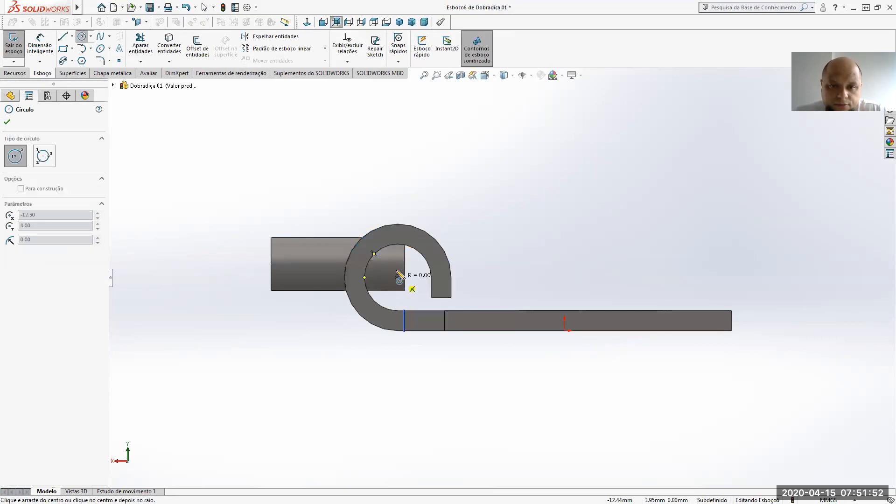
click(374, 254)
- Cut-extrude the bore circle through all (Passante) from the sketch plane to clear the knuckle's inside
click(15, 73)
click(171, 46)
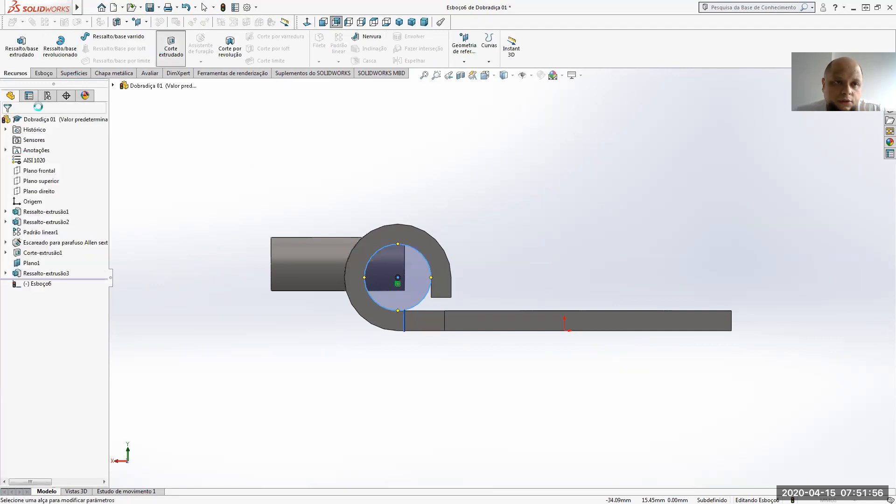
click(43, 179)
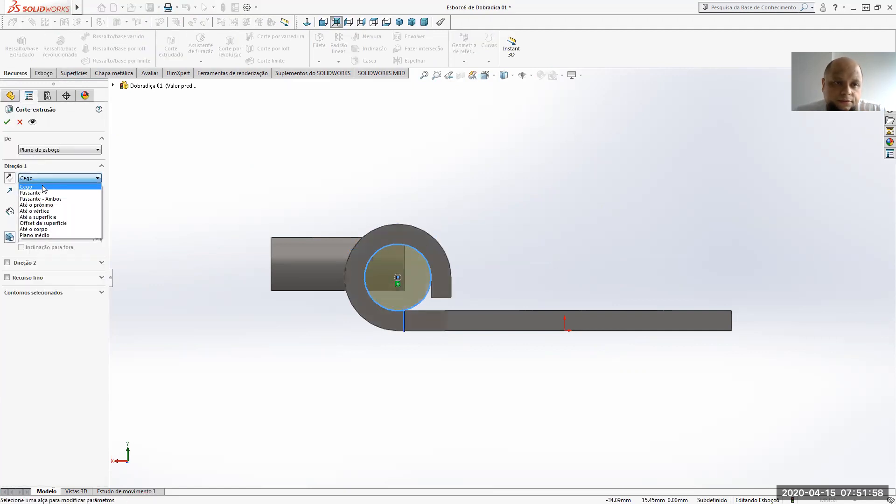
click(30, 193)
click(7, 122)
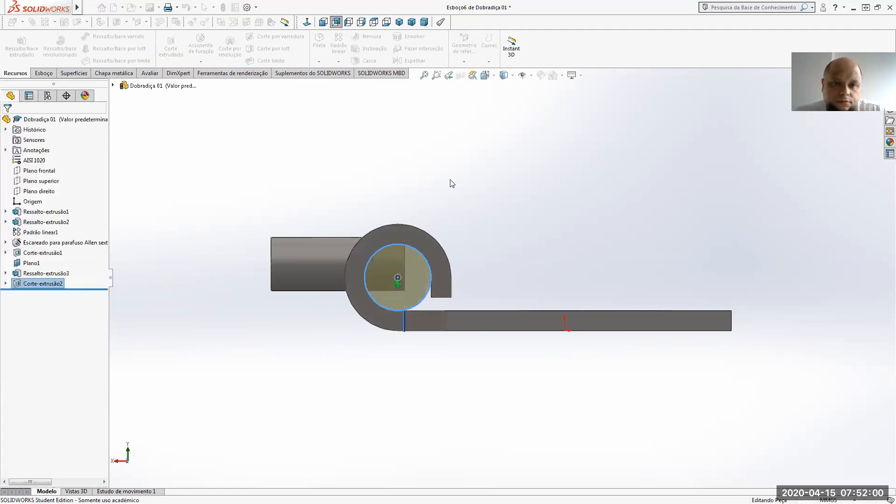
mouse_move(458, 178)
middle_down()
mouse_move(443, 178)
mouse_move(573, 187)
mouse_move(464, 166)
mouse_move(428, 144)
mouse_move(466, 190)
mouse_move(406, 290)
mouse_move(437, 236)
mouse_move(536, 282)
mouse_move(586, 370)
mouse_move(568, 402)
mouse_move(535, 368)
middle_up()
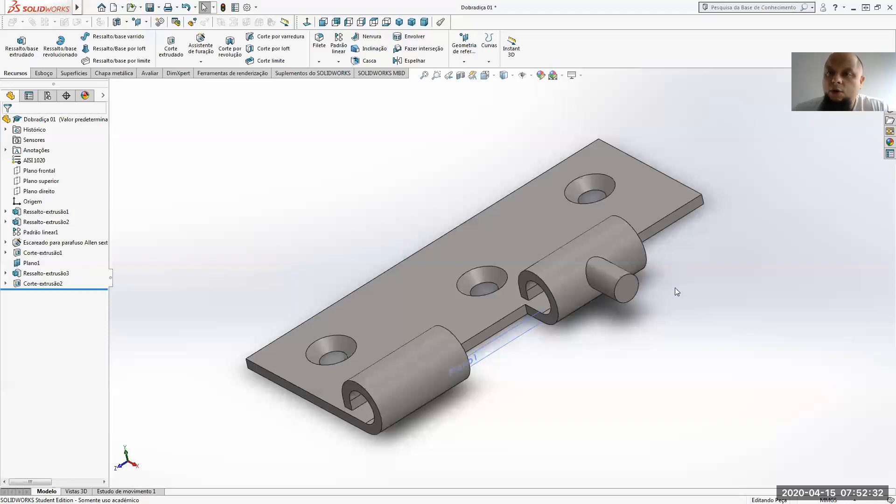
- Try to define a reference plane perpendicular to the leaf's large face, using its long side face and its end face as second reference
click(572, 310)
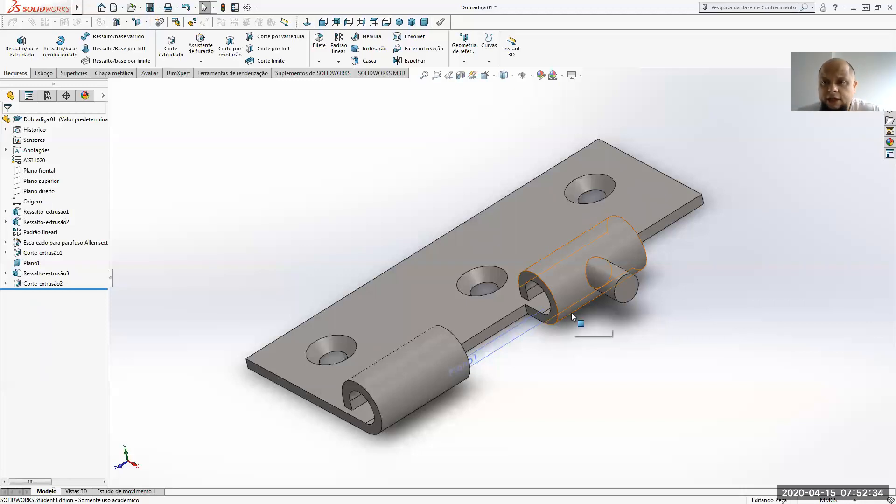
click(515, 340)
middle_drag(515, 340, 504, 323)
middle_drag(502, 329, 506, 322)
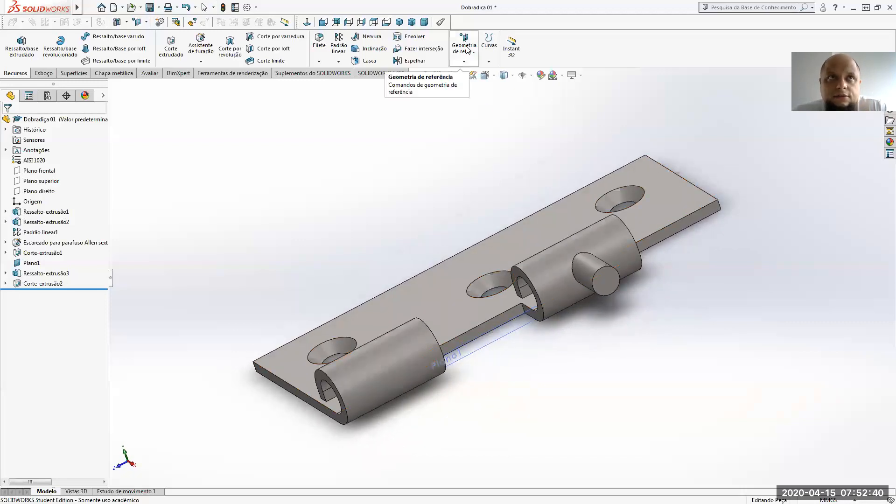
click(464, 61)
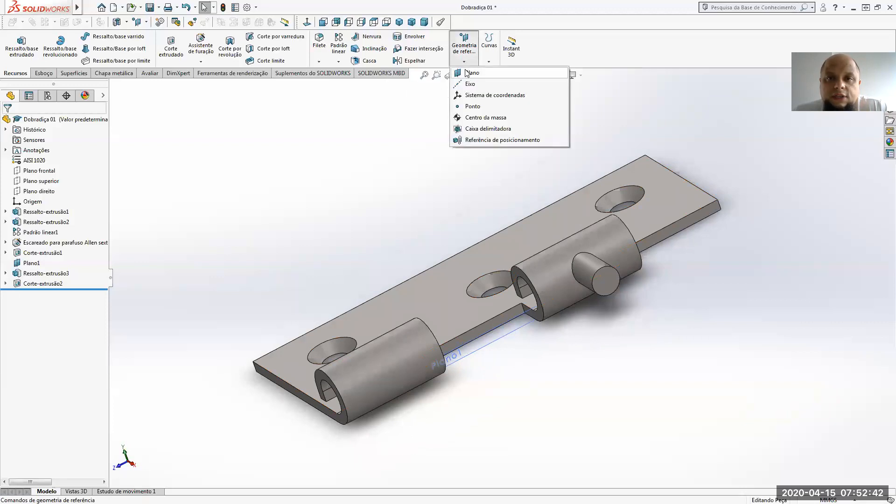
click(467, 75)
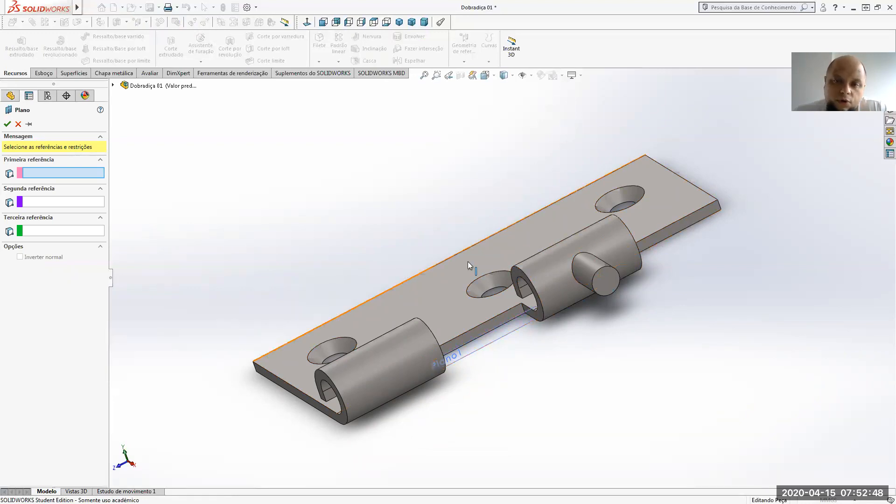
click(462, 291)
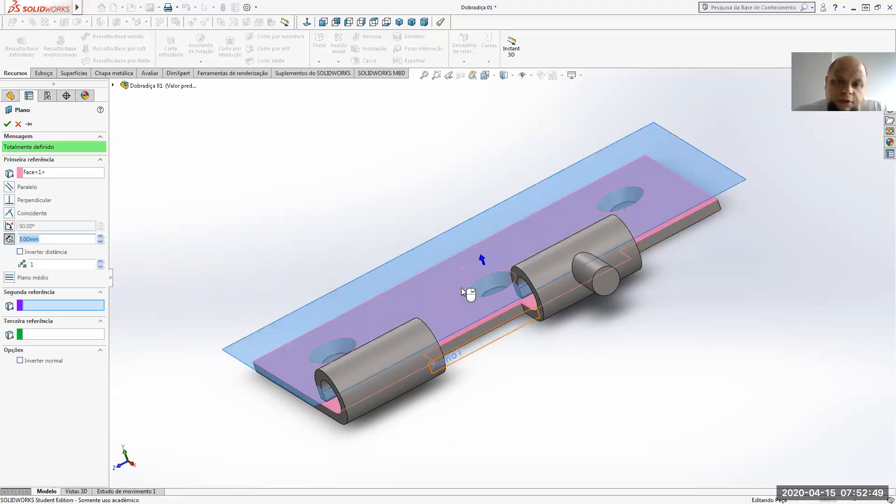
click(9, 200)
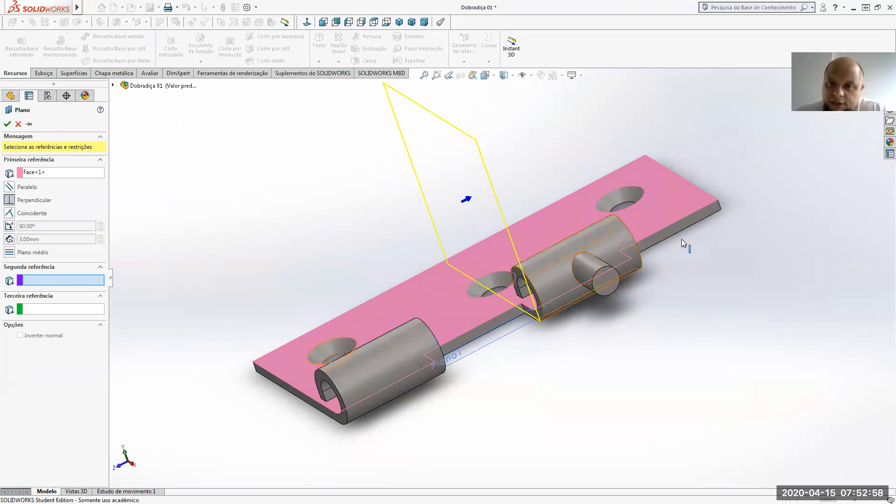
click(666, 233)
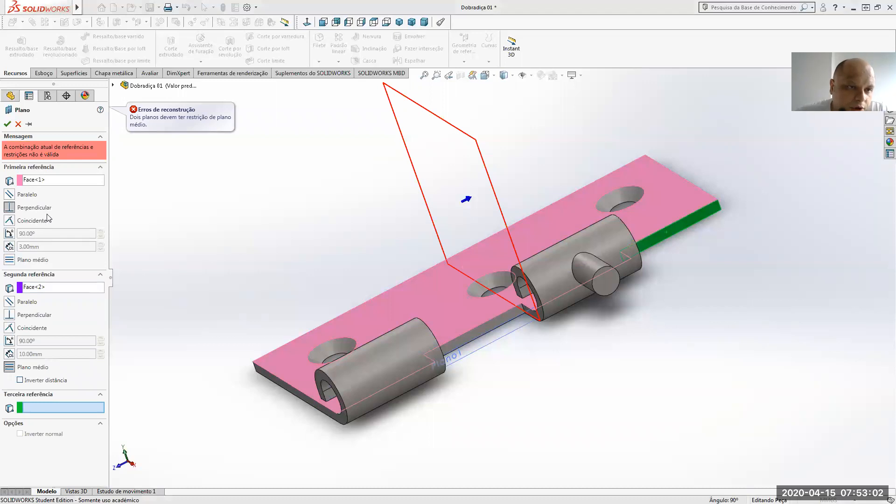
right_click(36, 288)
click(52, 296)
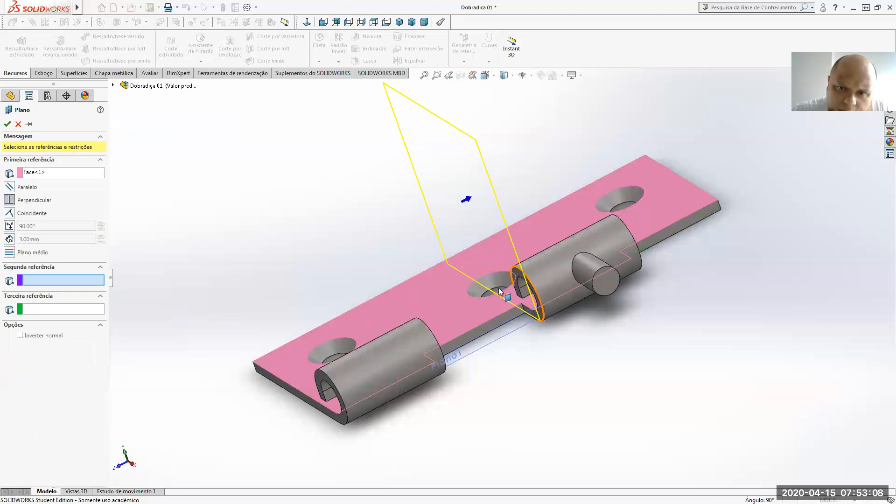
click(279, 382)
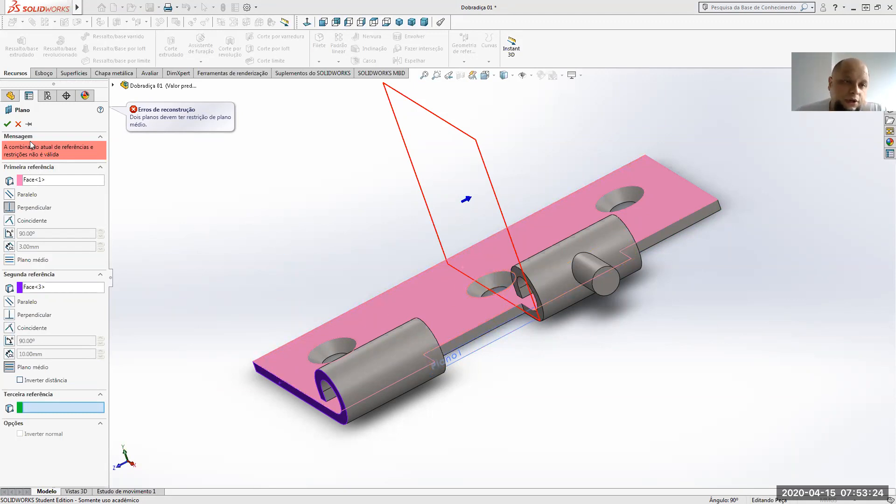
click(18, 124)
- Hide the offset reference plane Plano1 and highlight it once to check its location
click(507, 312)
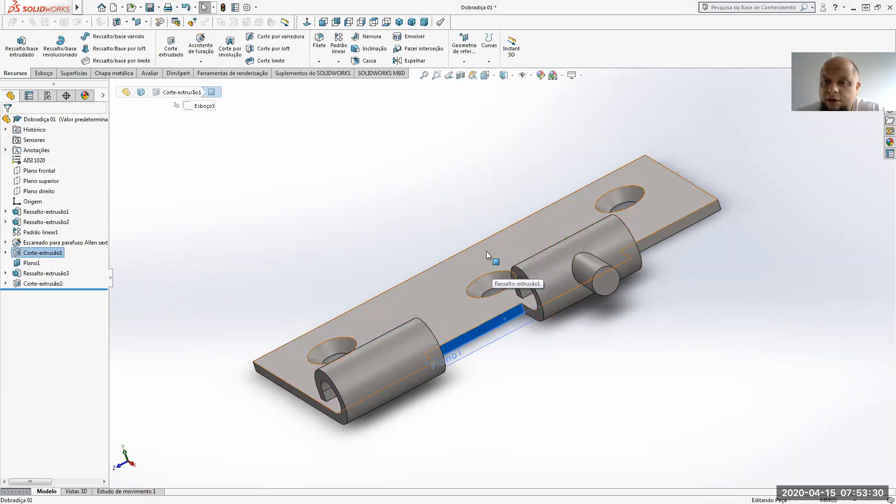
click(483, 189)
middle_drag(528, 282, 444, 271)
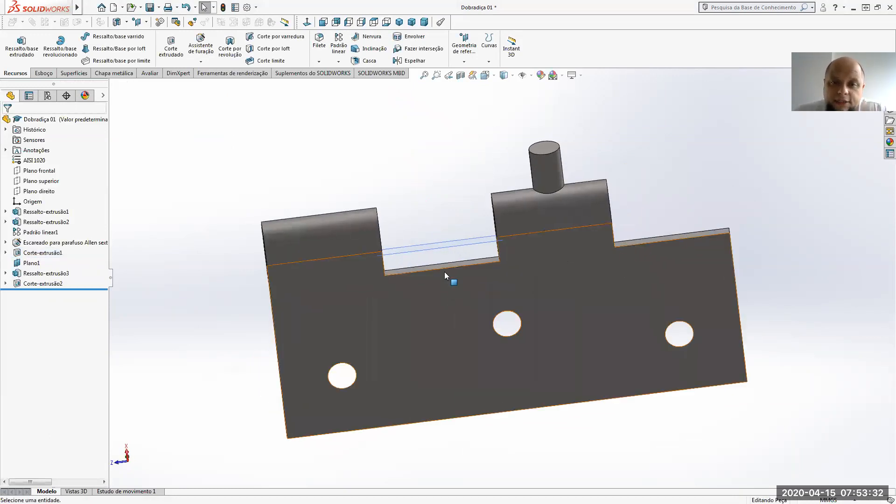
right_click(449, 249)
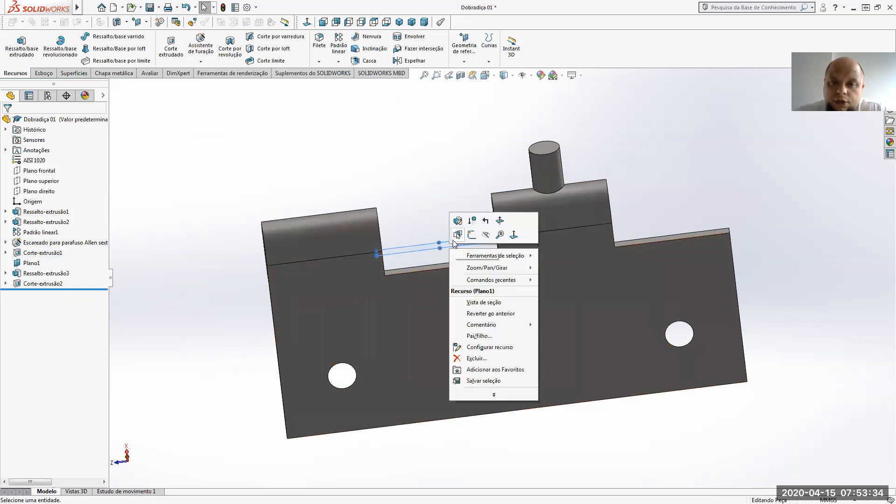
click(485, 234)
middle_drag(460, 206, 640, 294)
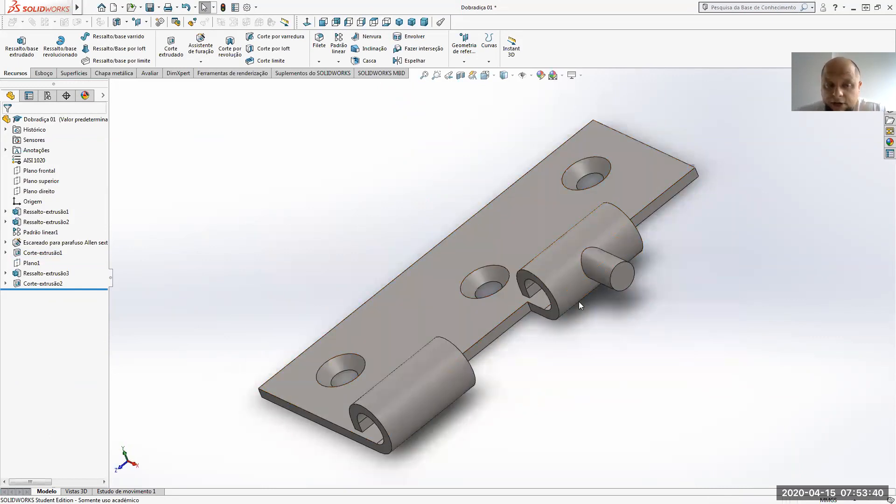
click(38, 264)
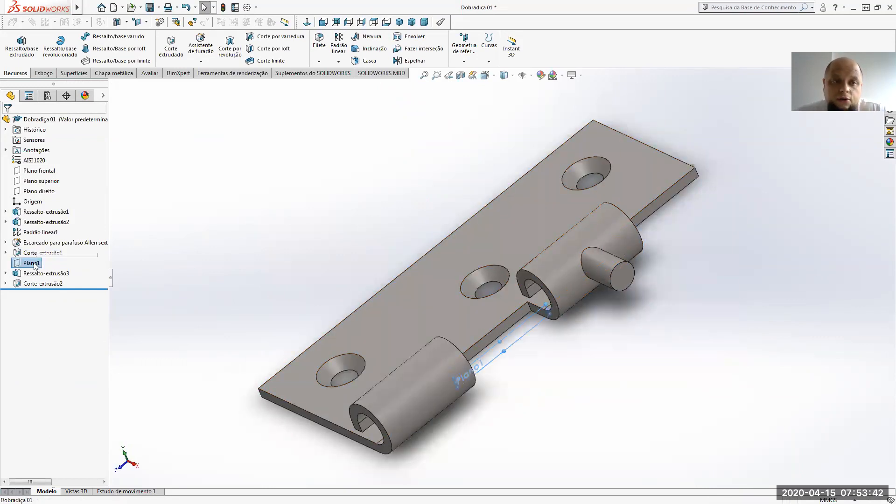
click(232, 237)
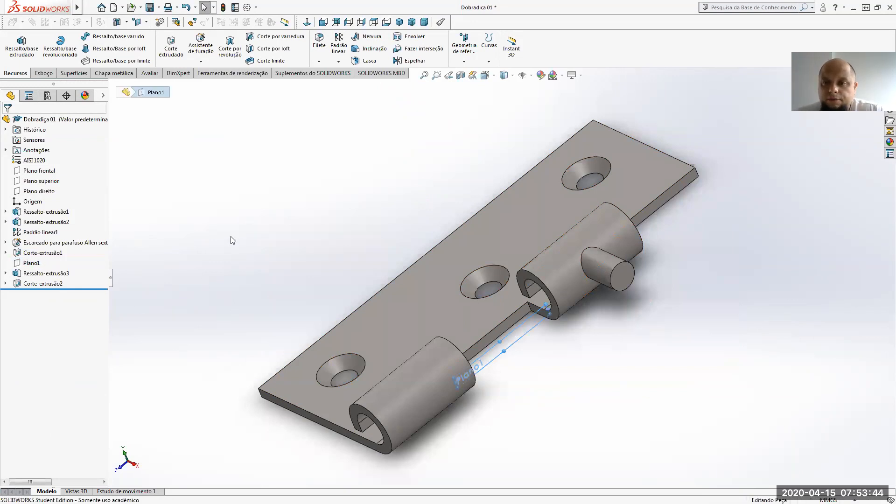
- Roll the leaf's feature history back to just before Plano1, inspect the model, and roll it forward to the end
drag(72, 290, 83, 259)
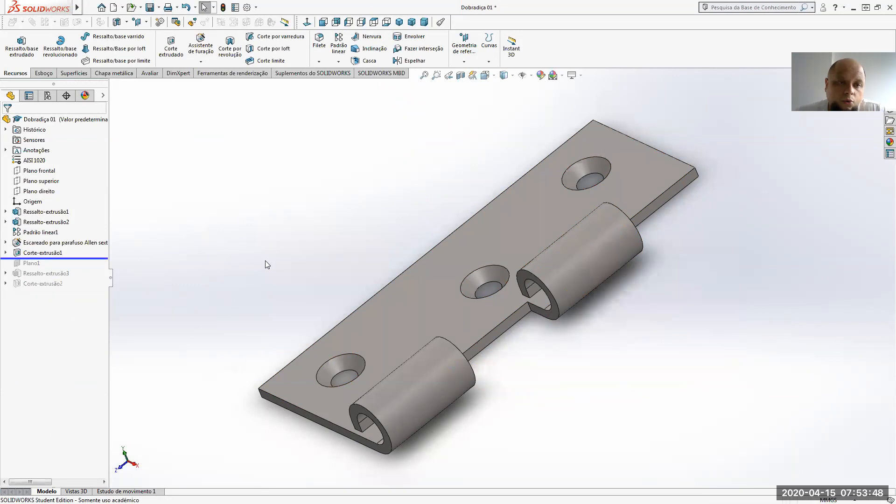
scroll(324, 221, up, 2)
middle_drag(324, 222, 229, 228)
drag(83, 258, 56, 290)
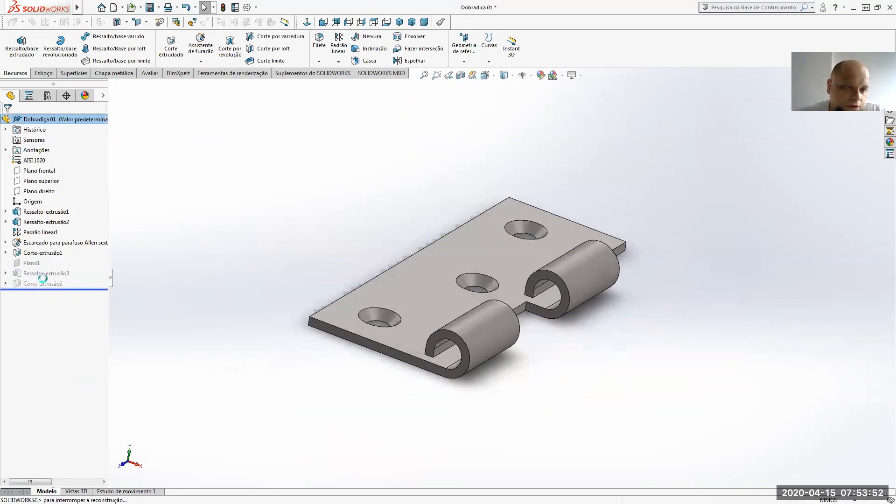
- Delete Plano1 with its dependent boss, plus the through cut Corte-extrusão2 and its sketch Esboço6
right_click(31, 264)
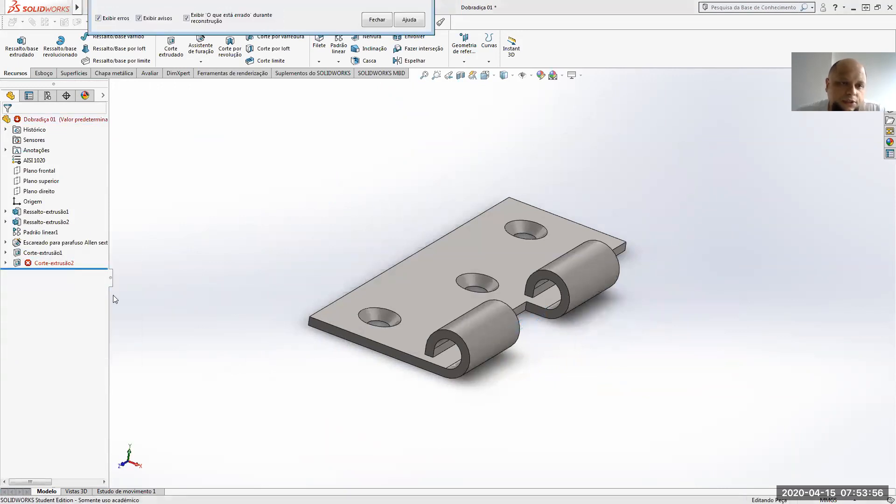
click(376, 19)
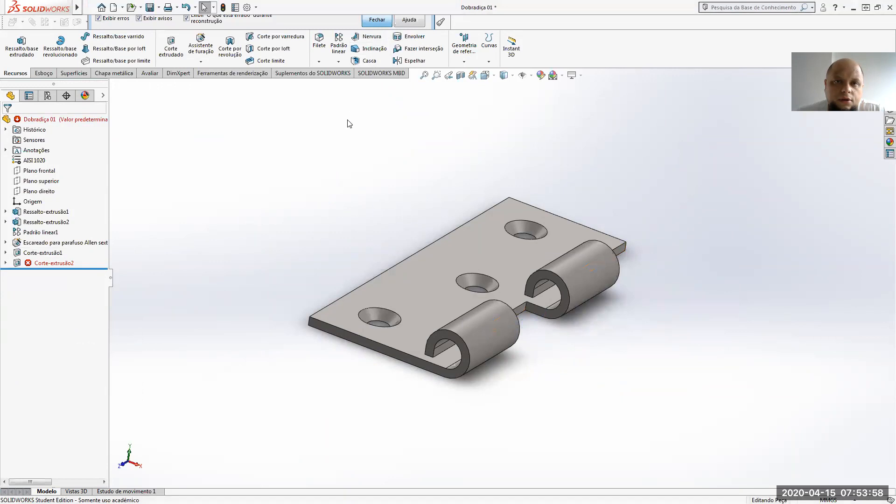
right_click(65, 265)
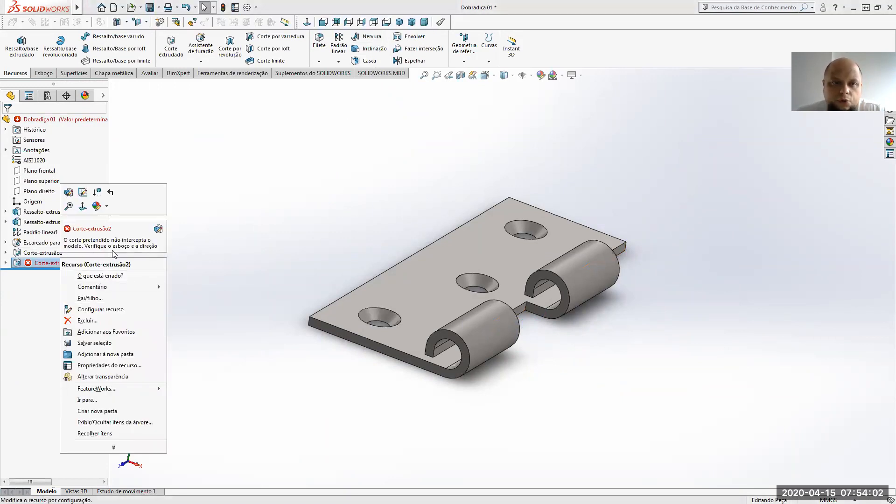
click(87, 320)
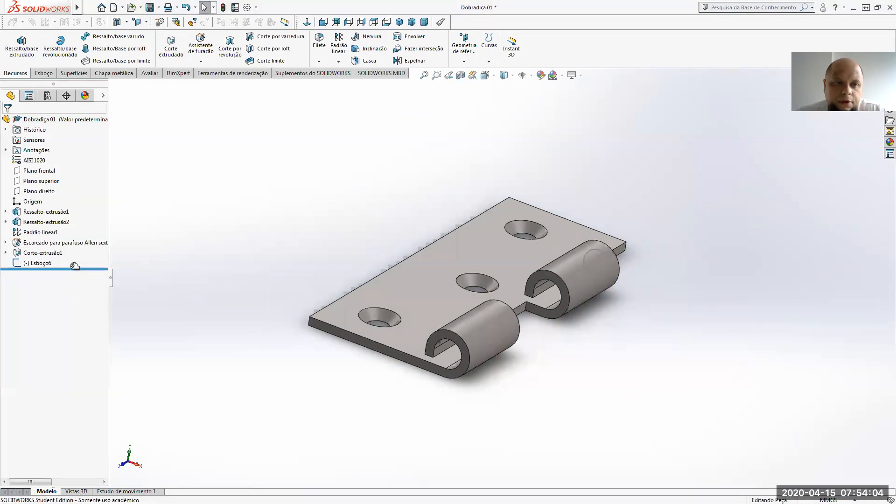
right_click(46, 265)
click(78, 319)
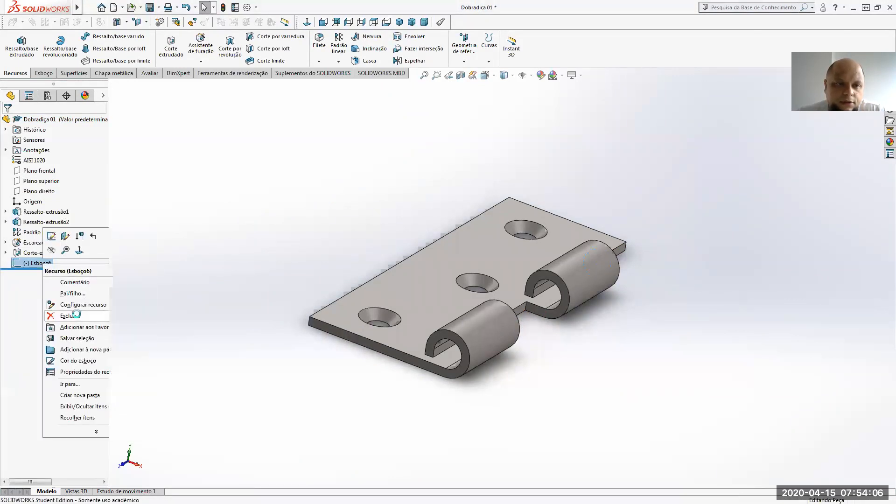
middle_drag(398, 187, 408, 203)
- Switch to the Montagem1 assembly, update it, and move the floating hinge leaf by hand
key(ctrl+Tab)
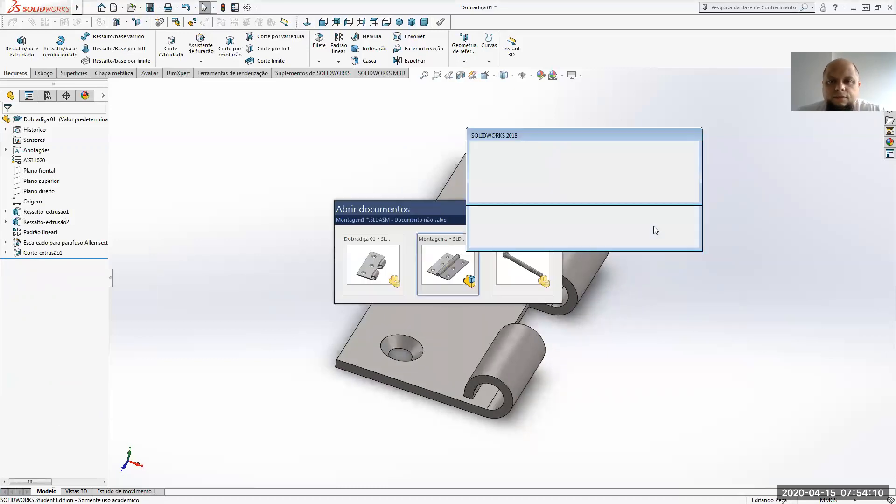
click(583, 179)
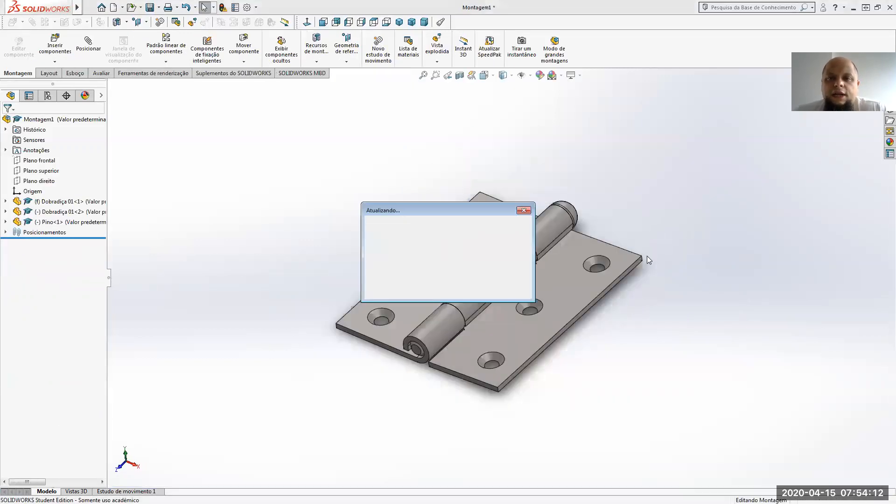
middle_drag(639, 305, 605, 280)
click(602, 282)
drag(598, 263, 666, 286)
middle_drag(666, 286, 566, 270)
drag(561, 273, 559, 307)
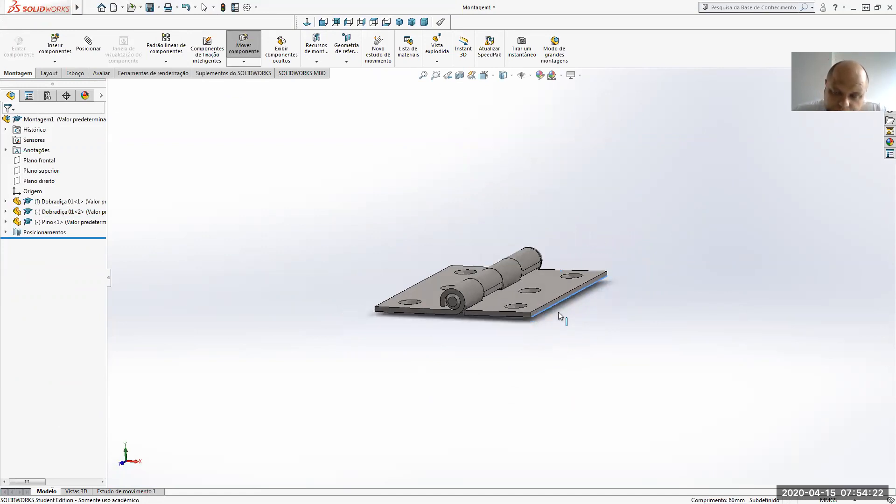
- Add a parallel mate between the flat upper faces of the two Dobradiça 01 leaves
key(Escape)
middle_drag(560, 306, 601, 318)
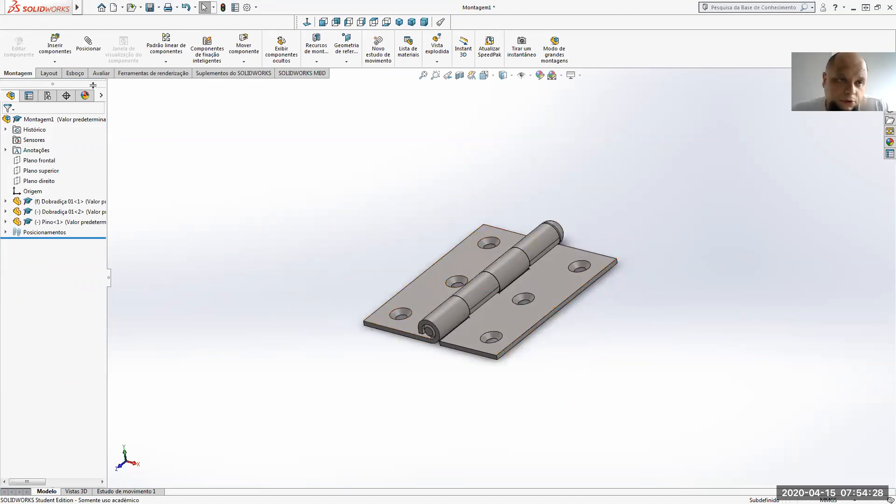
click(94, 58)
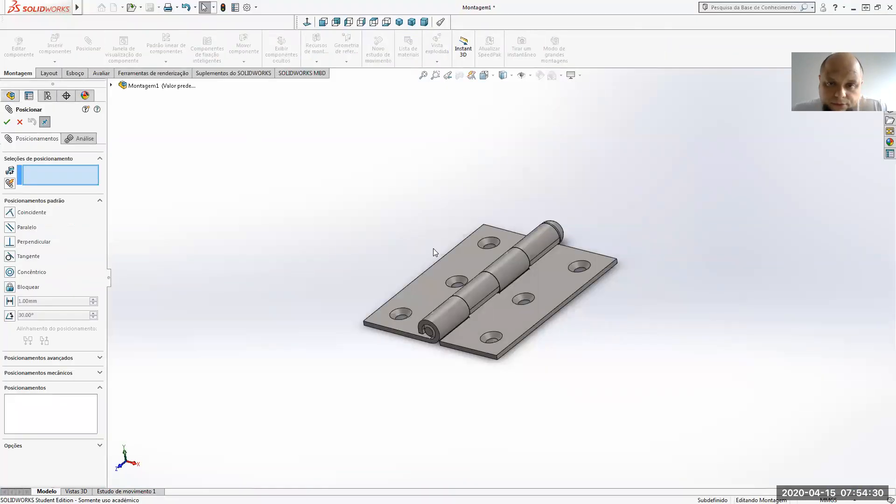
click(479, 257)
click(565, 275)
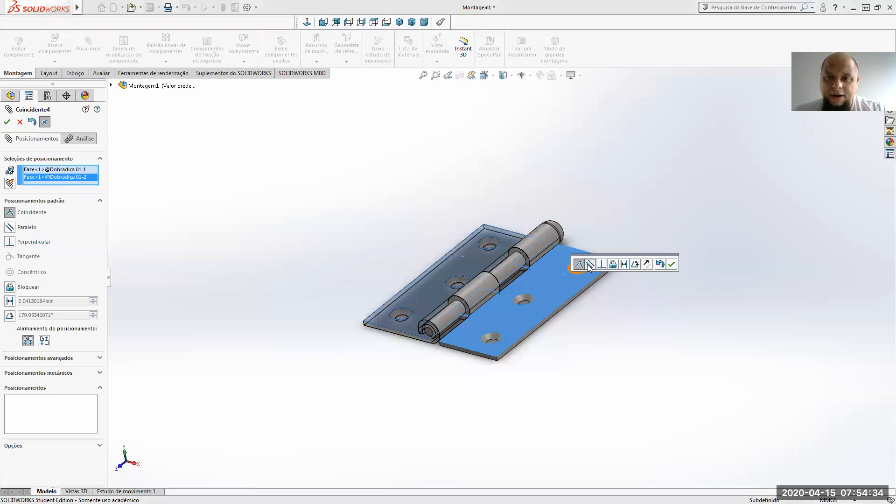
click(671, 264)
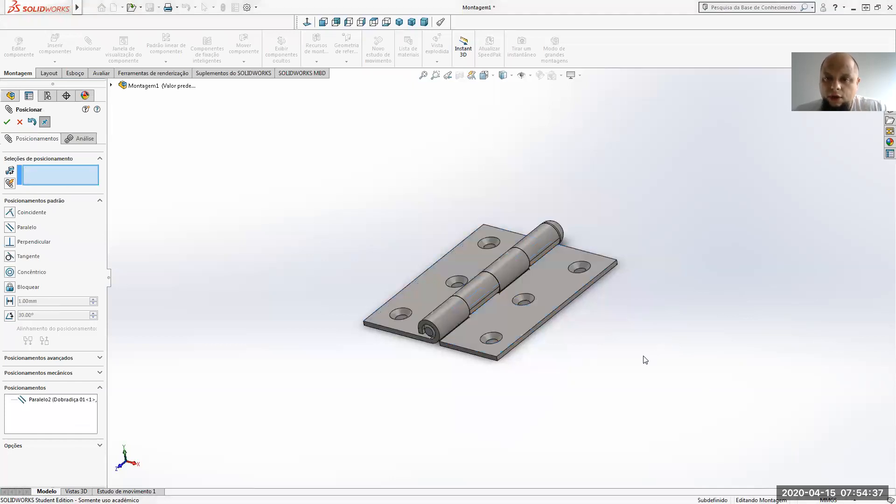
click(6, 123)
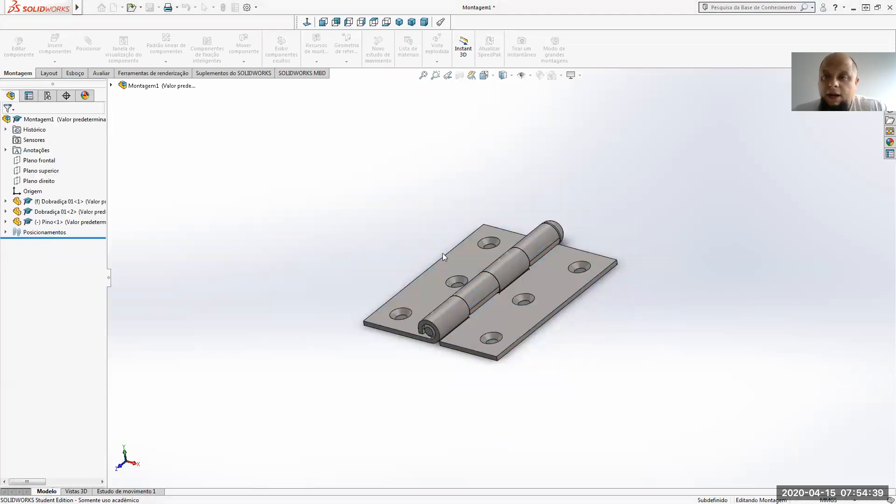
- Remove the Paralelo2 mate from the assembly and test whether the second hinge leaf moves
click(540, 327)
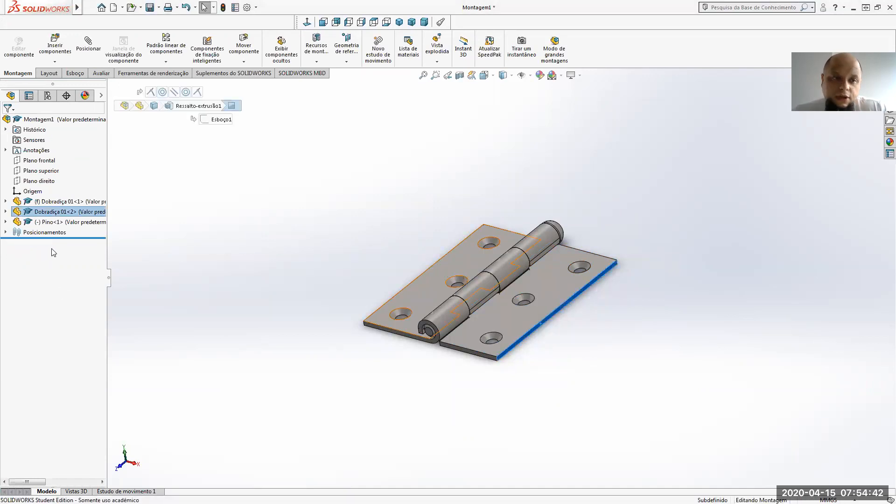
click(5, 232)
click(76, 298)
click(60, 297)
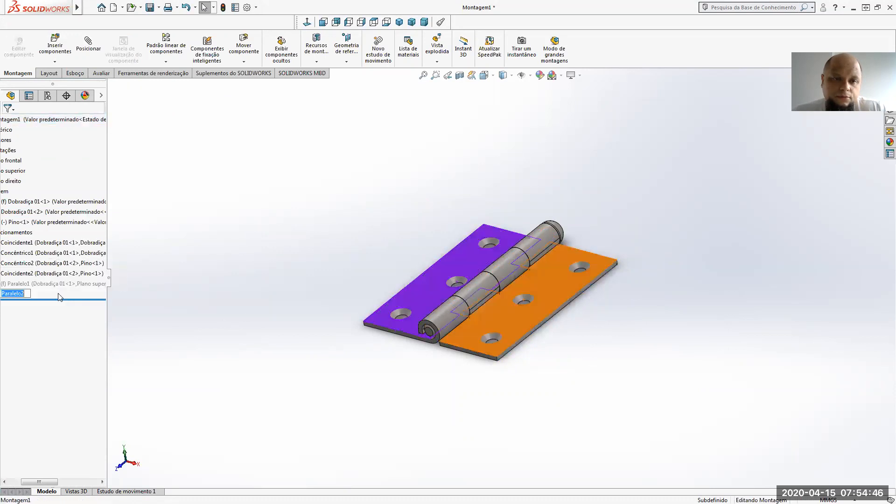
right_click(60, 297)
click(70, 328)
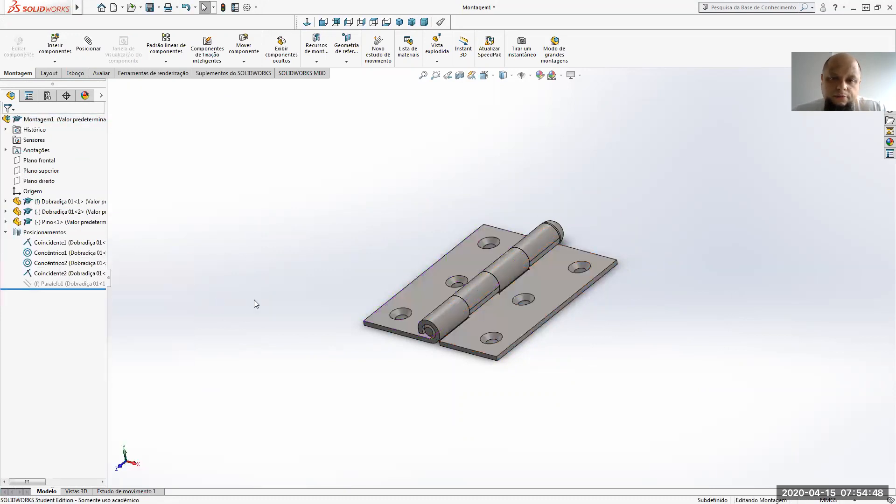
click(537, 327)
mouse_move(537, 328)
mouse_down()
mouse_move(510, 263)
mouse_move(537, 314)
mouse_up()
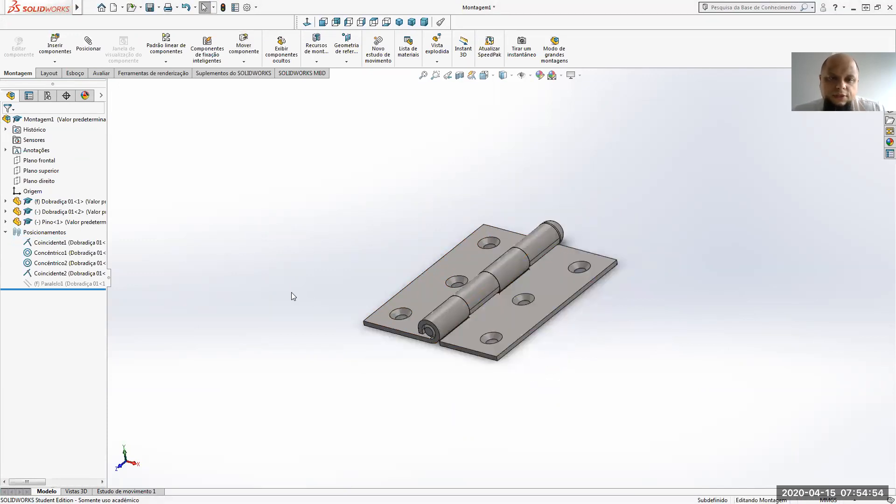
- Collapse the assembly's mates list and show the hinge in the isometric view
middle_drag(642, 326, 649, 275)
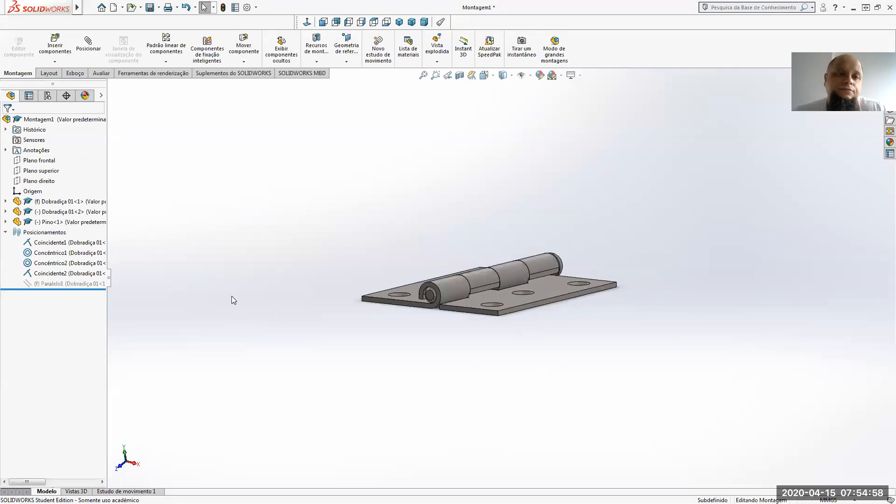
click(39, 119)
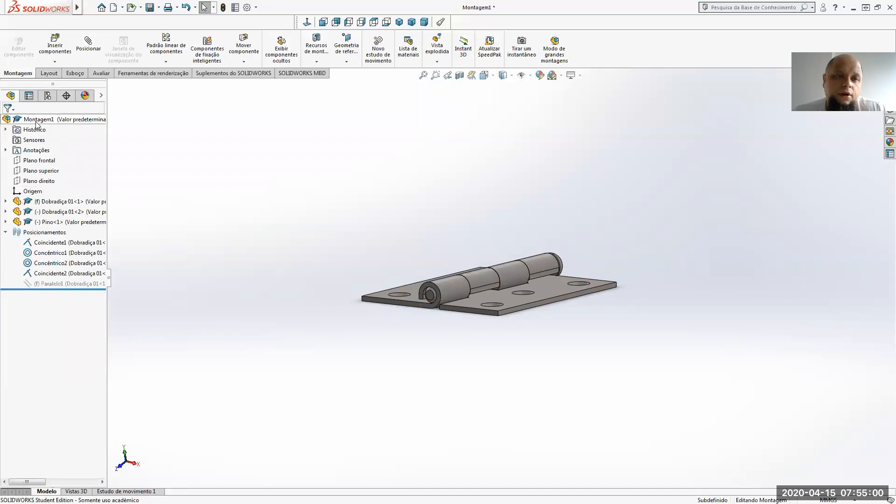
click(6, 232)
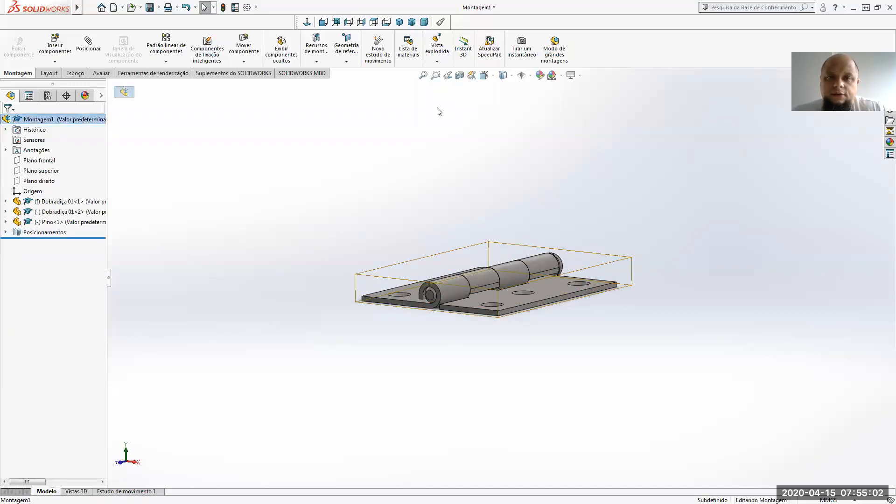
click(484, 75)
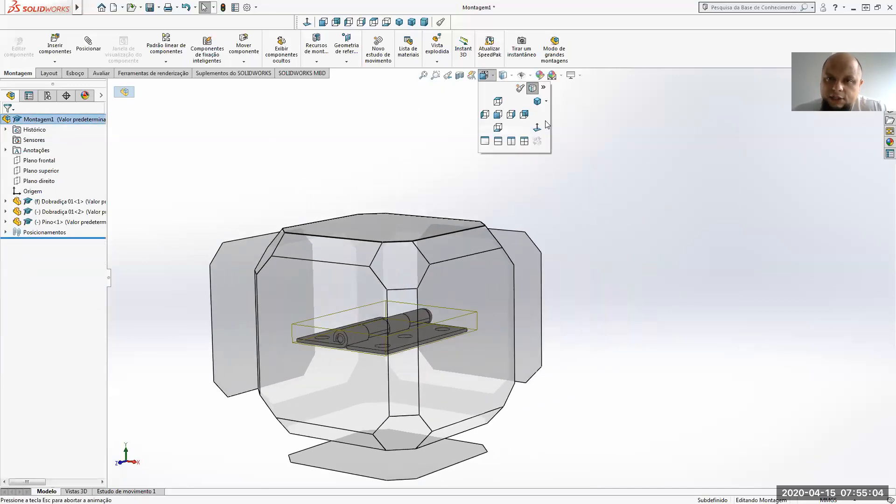
click(537, 101)
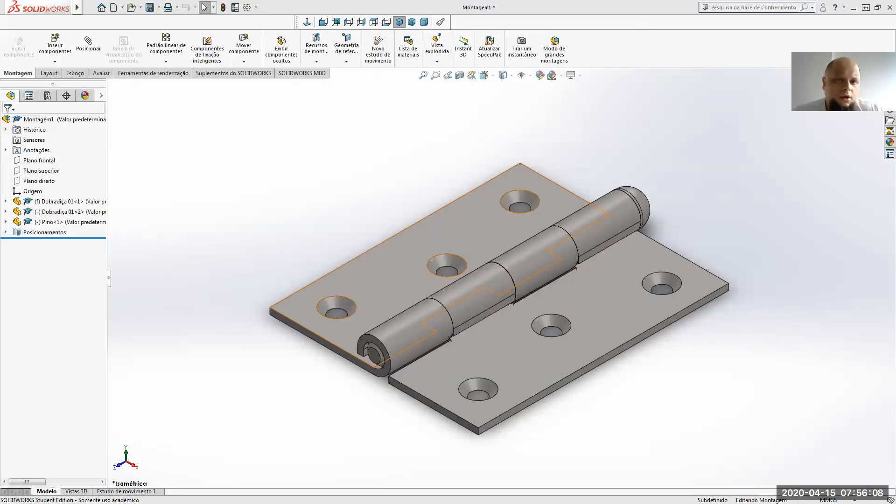
- Switch to the Windows photo viewer, examine the table fan's exploded drawing and parts list, and return to the hinge assembly
key(alt+Tab)
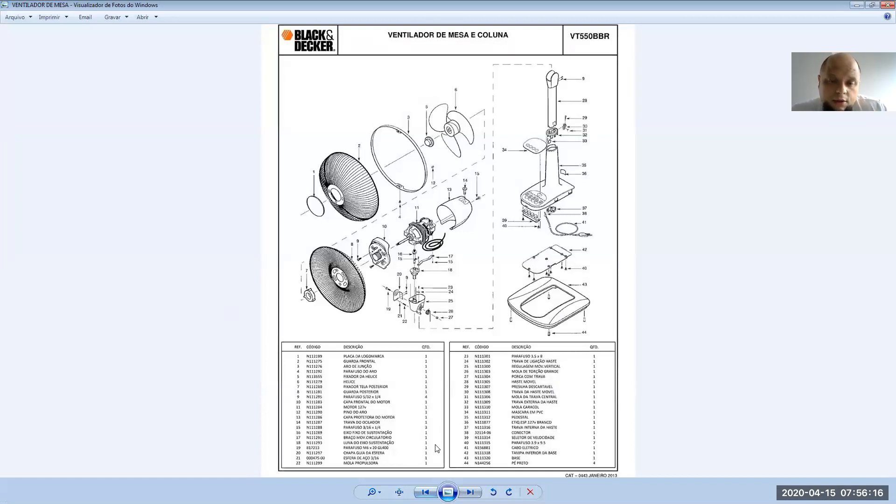
click(399, 491)
scroll(457, 270, up, 2)
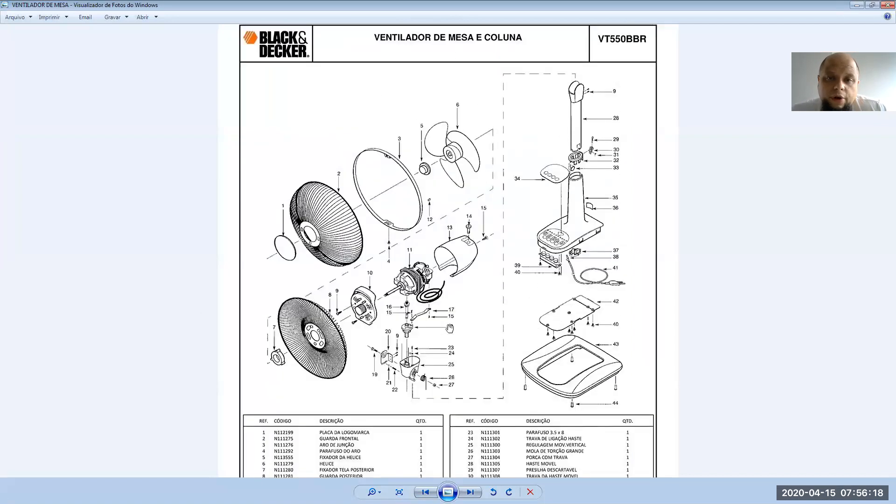
scroll(458, 280, down, 2)
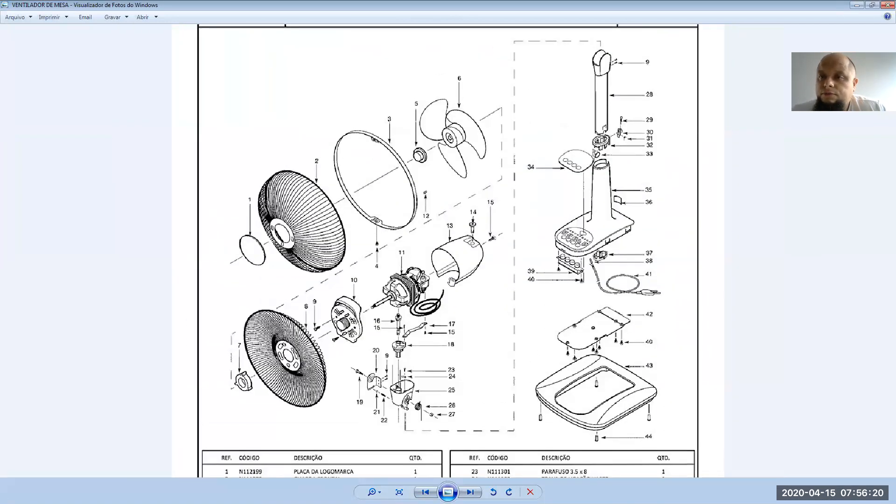
scroll(451, 281, down, 1)
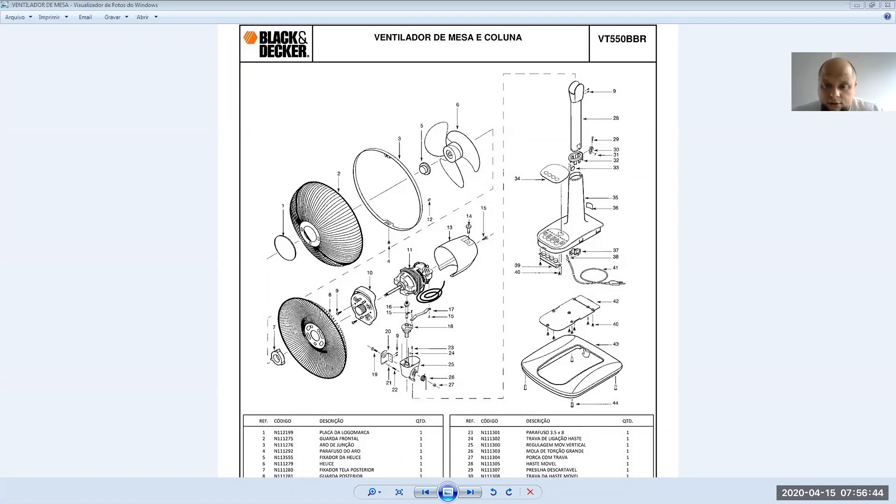
drag(623, 344, 621, 239)
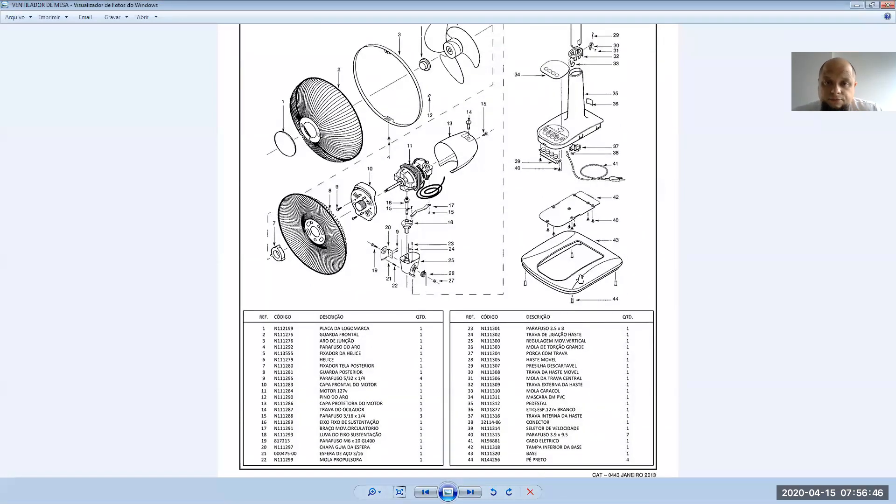
drag(571, 299, 541, 387)
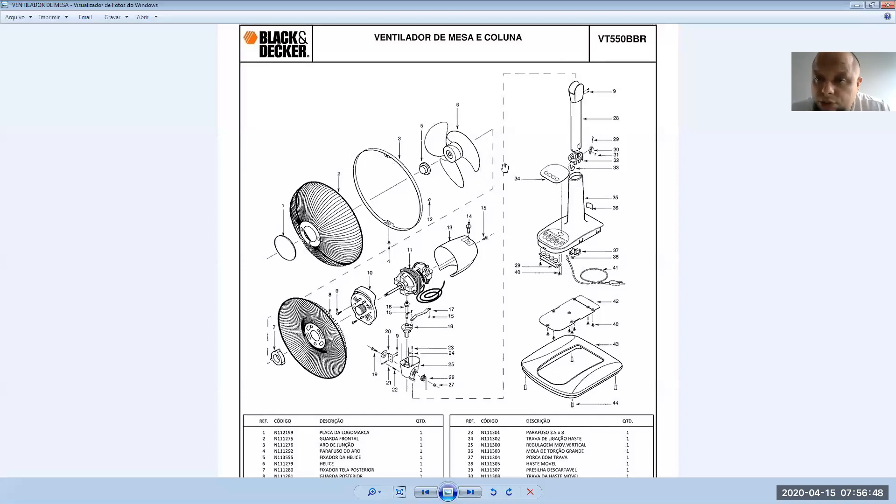
click(883, 4)
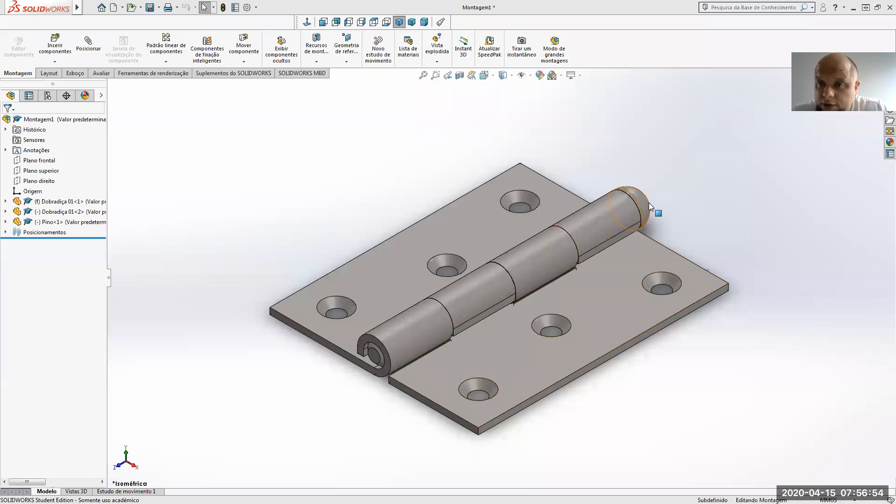
- Start an exploded view of the hinge assembly using the regular step type instead of the radial one
scroll(528, 309, up, 3)
middle_drag(580, 270, 602, 280)
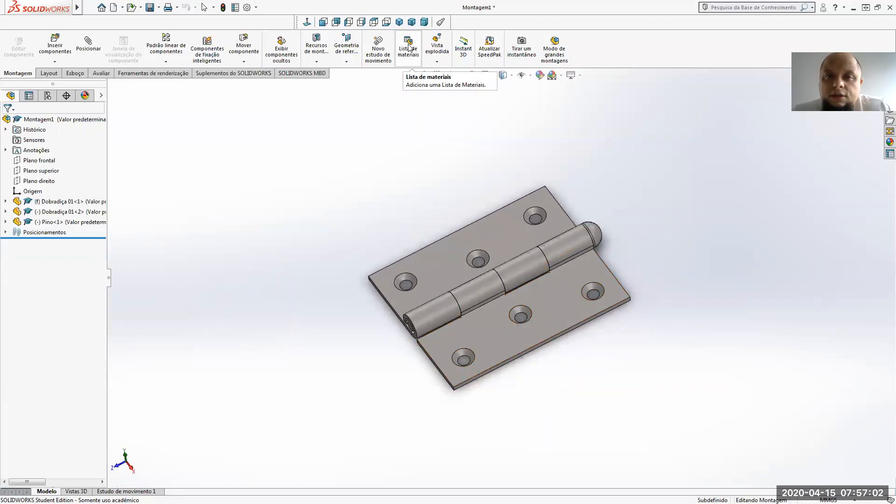
click(437, 43)
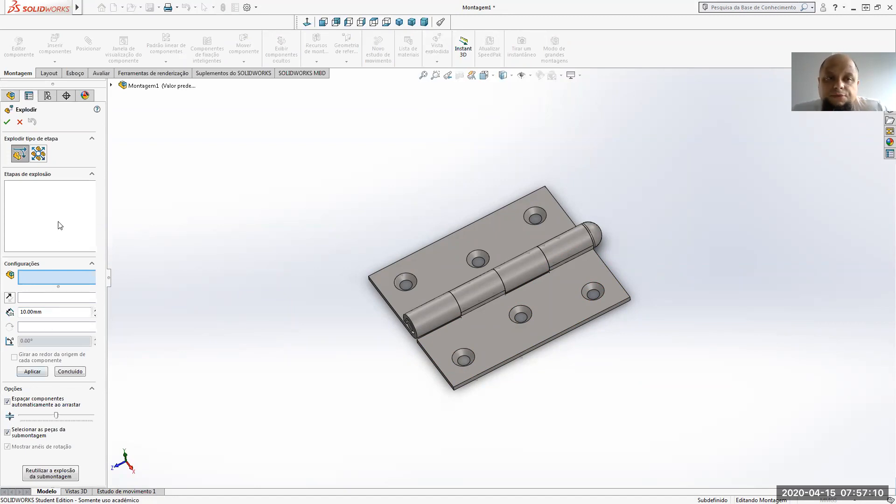
click(38, 156)
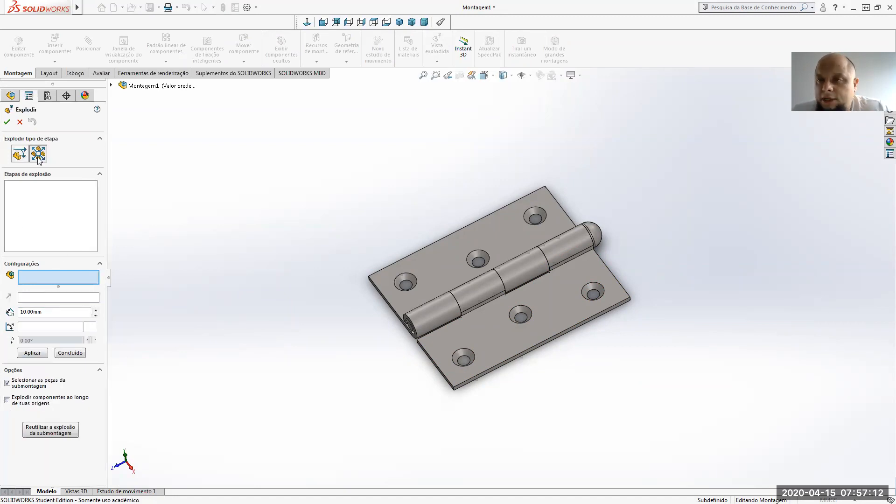
click(17, 156)
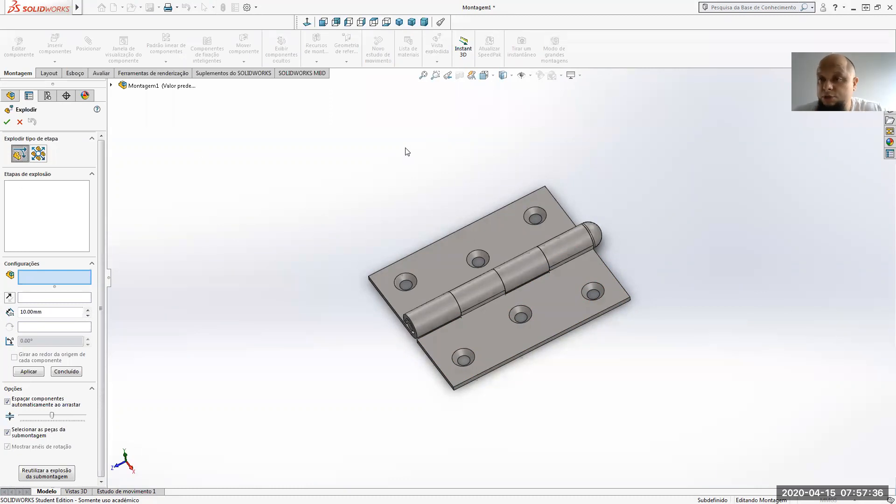
click(19, 155)
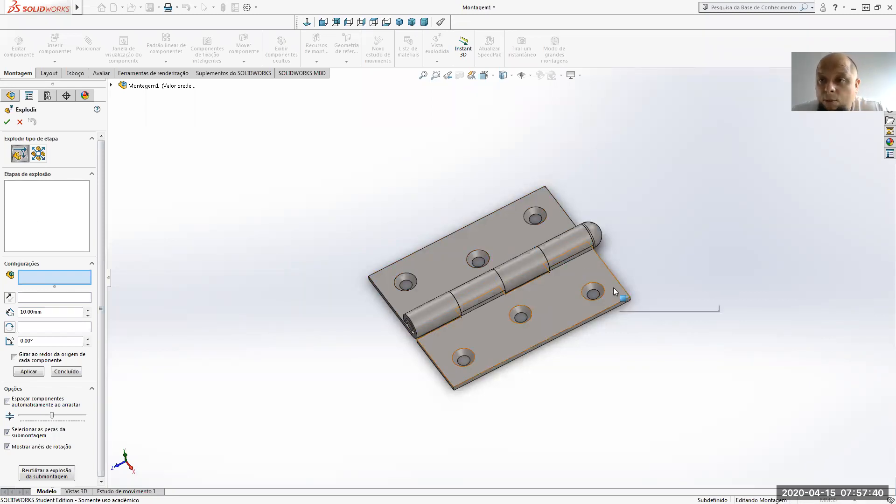
- Explode the pin 70 mm out of the hinge along the reversed Z direction and finish that explode step
scroll(675, 322, up, 3)
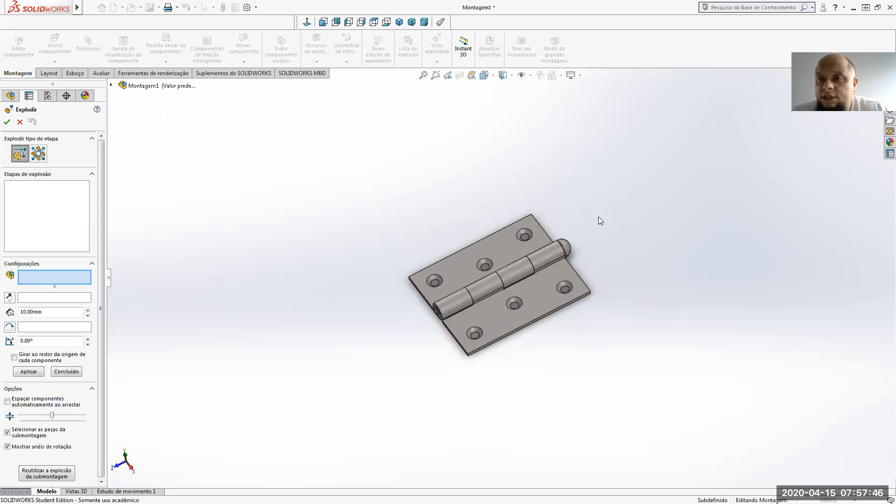
click(567, 248)
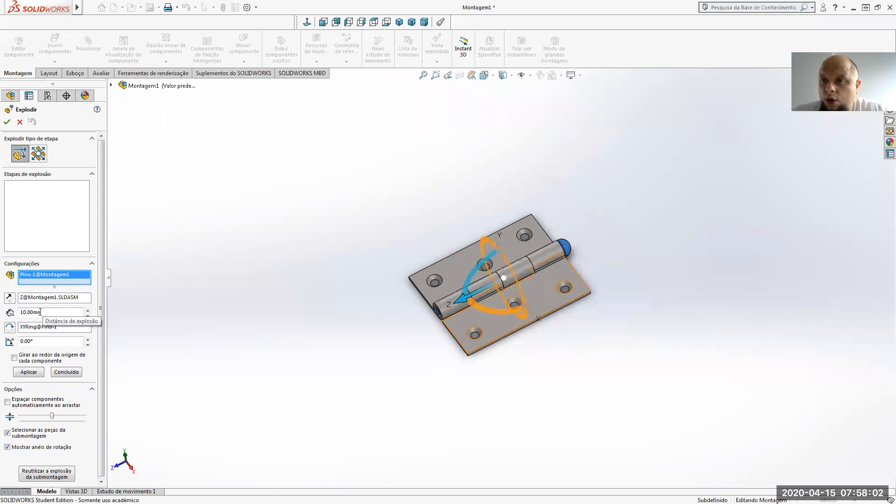
drag(41, 312, 17, 312)
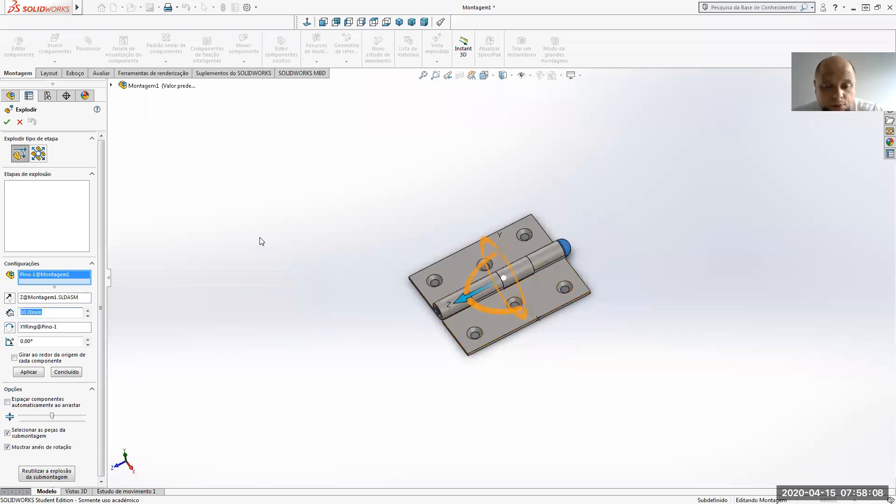
text(70)
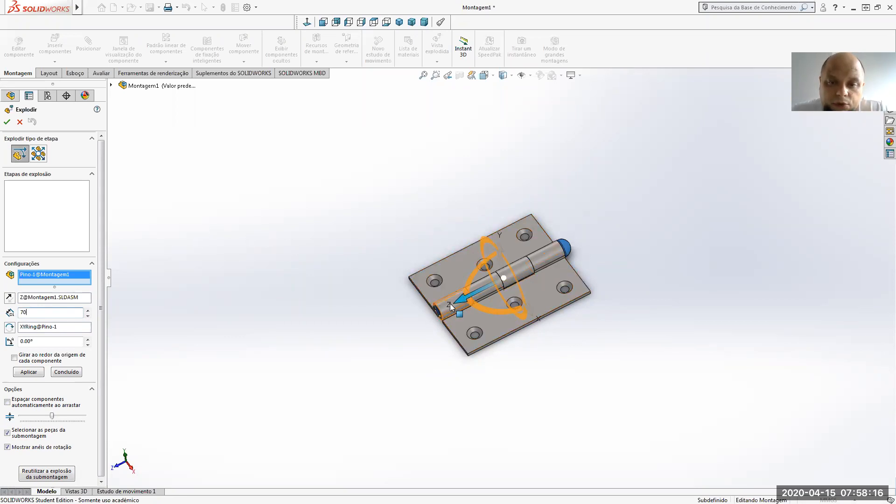
click(8, 300)
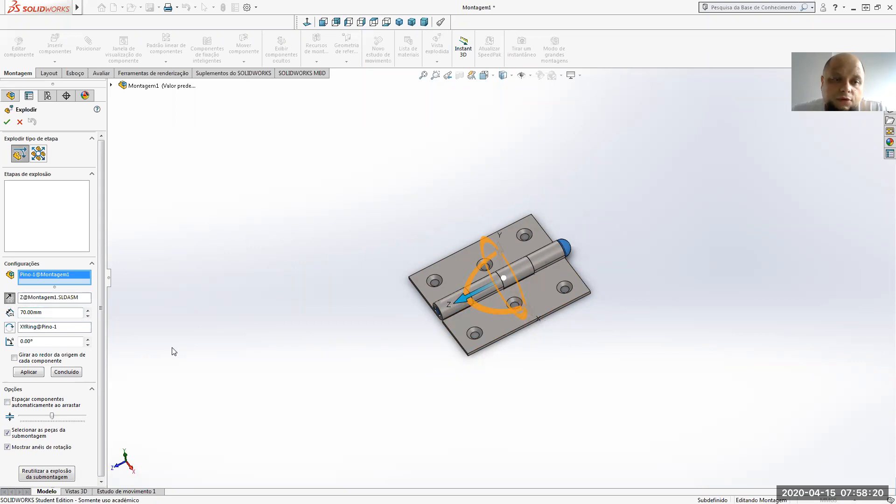
click(34, 374)
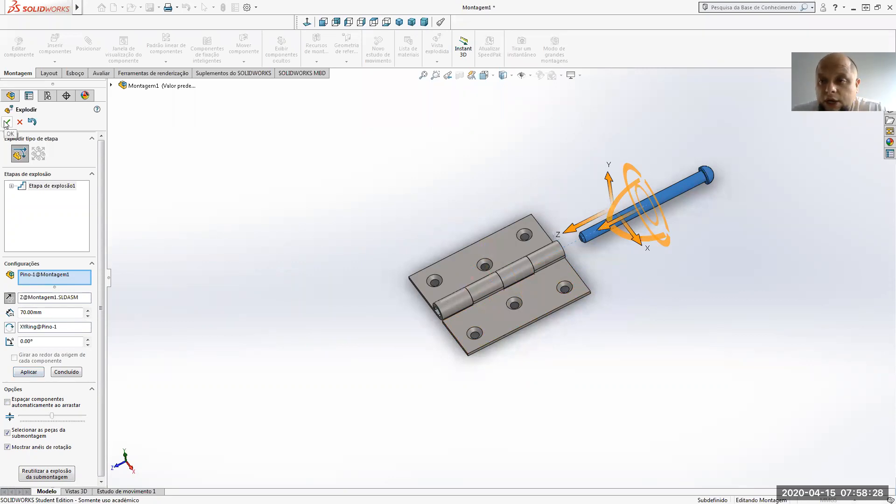
click(66, 372)
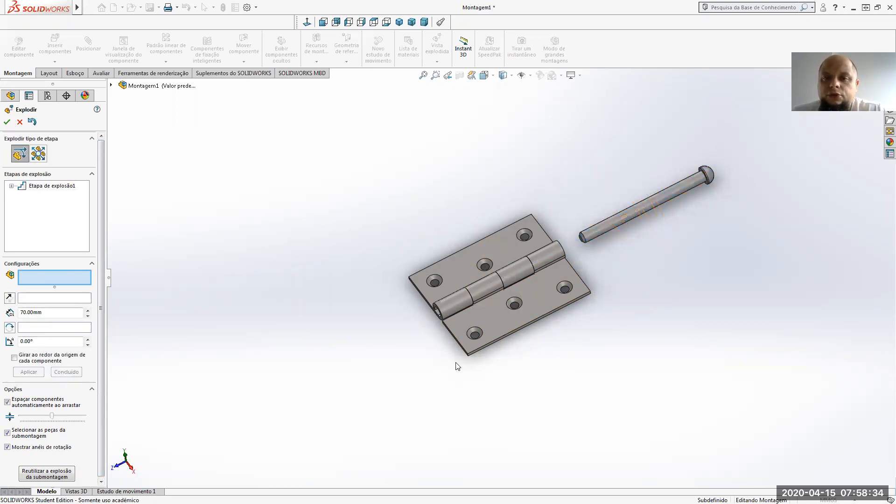
- Explode the rear hinge leaf, Dobradiça 01<1>, by 10 mm along the reversed X direction
click(464, 272)
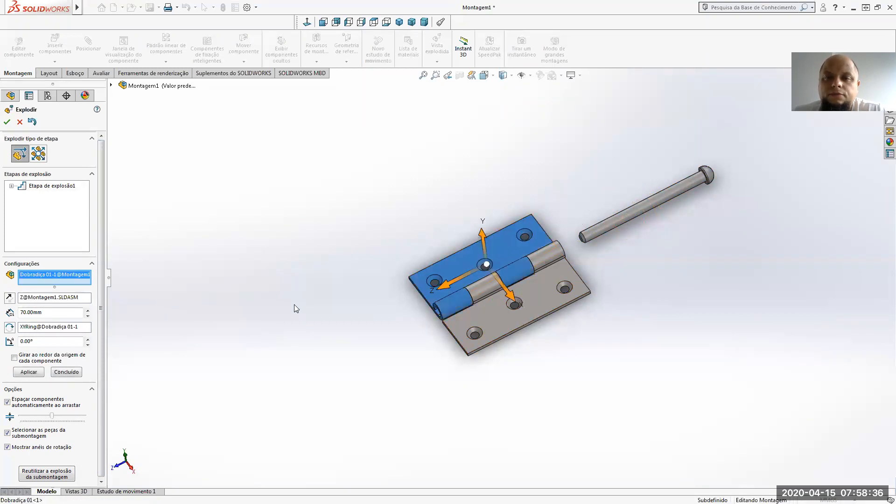
click(508, 296)
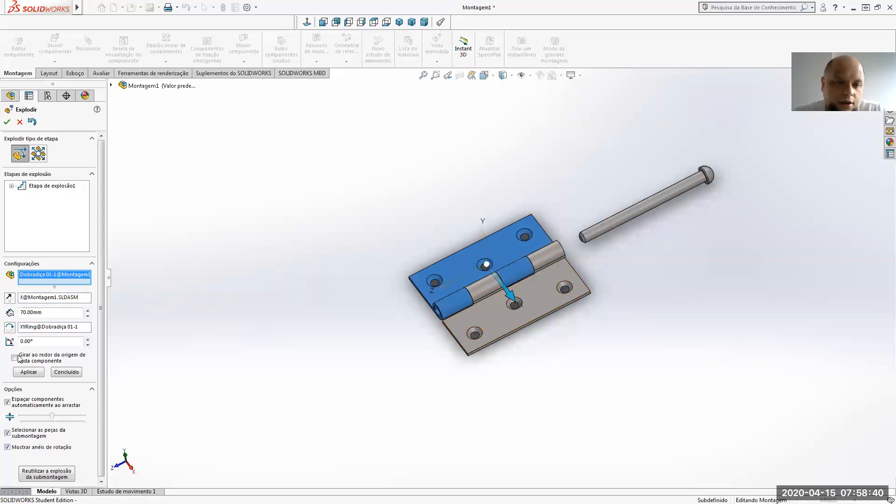
double_click(49, 312)
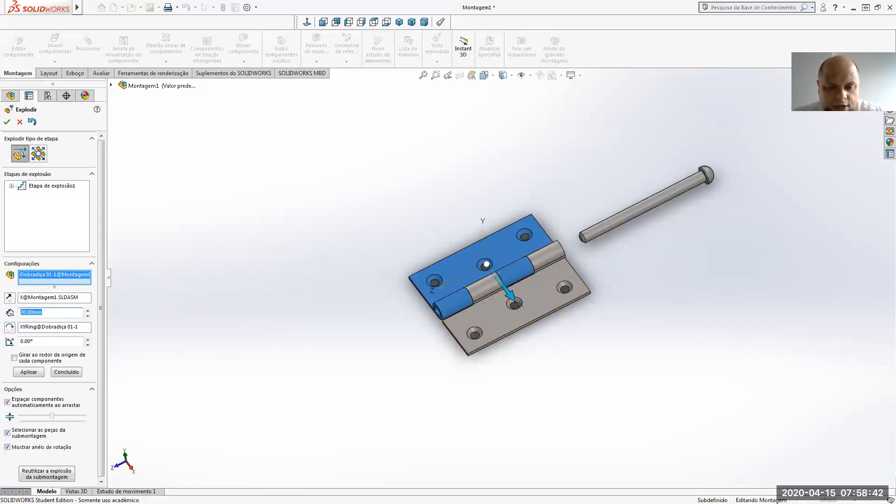
text(1)
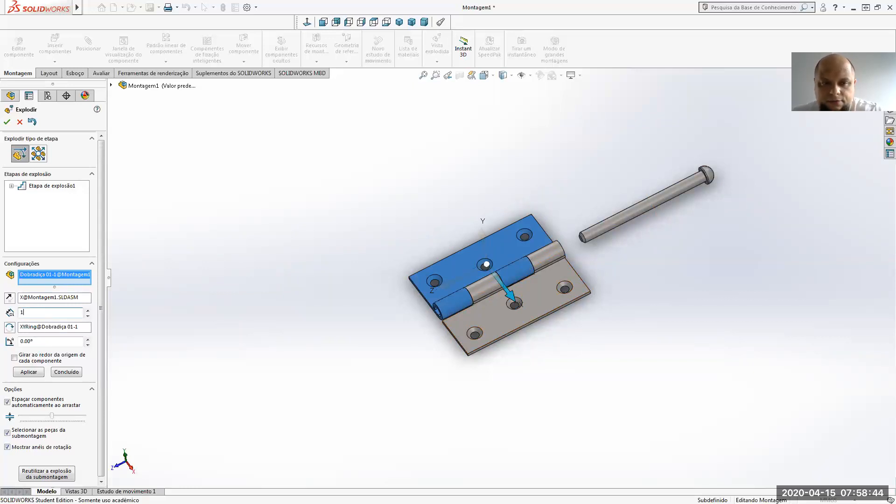
text(0)
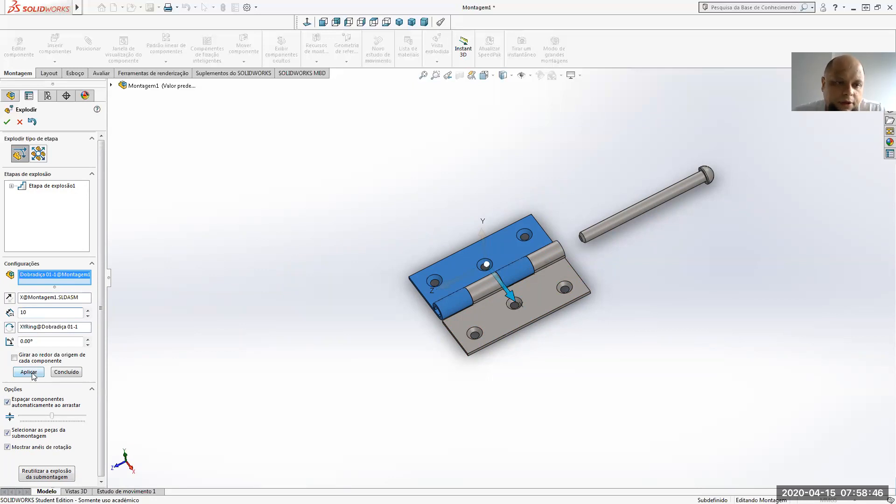
click(30, 373)
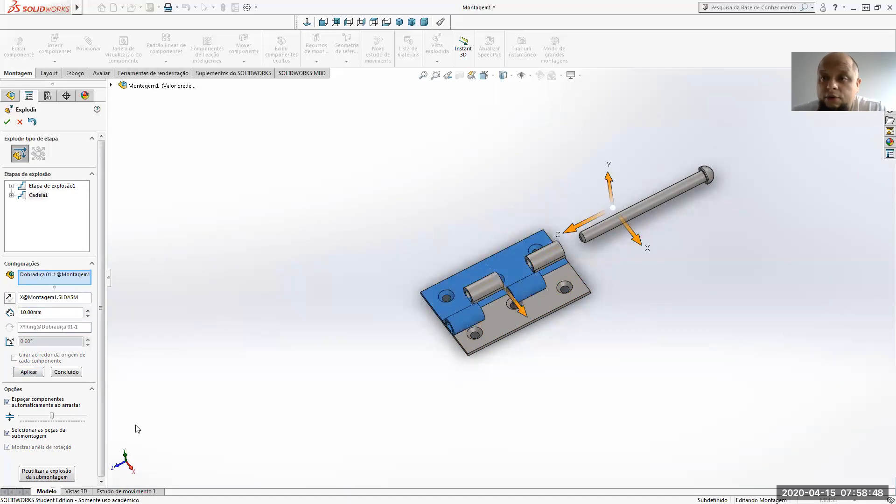
click(10, 298)
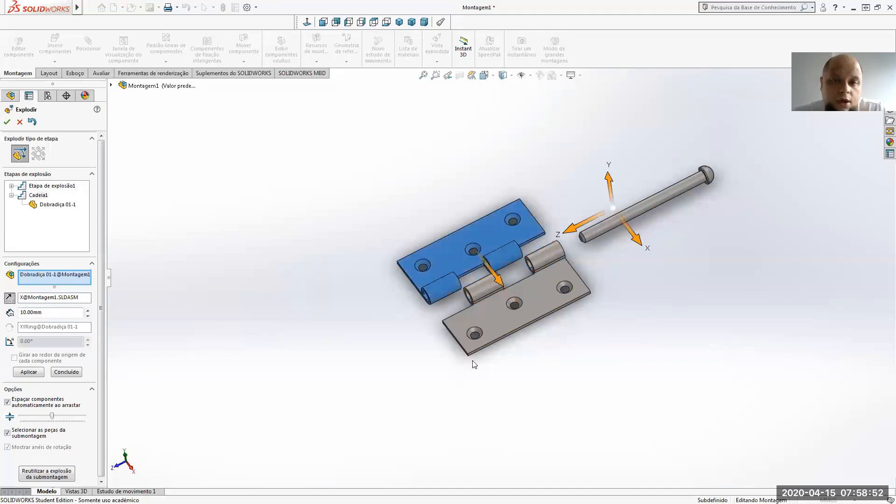
click(141, 419)
- Explode the other hinge leaf, Dobradiça 01<2>, by 10 mm along the X direction and accept the exploded view
click(543, 316)
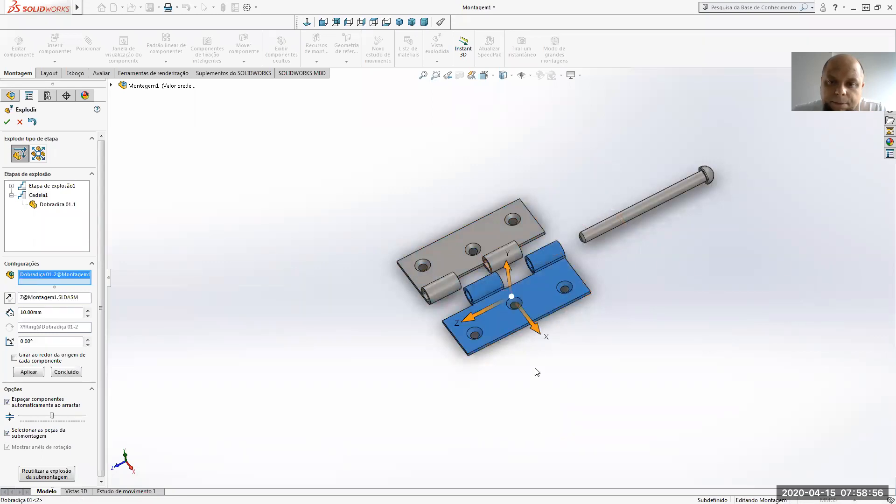
click(537, 330)
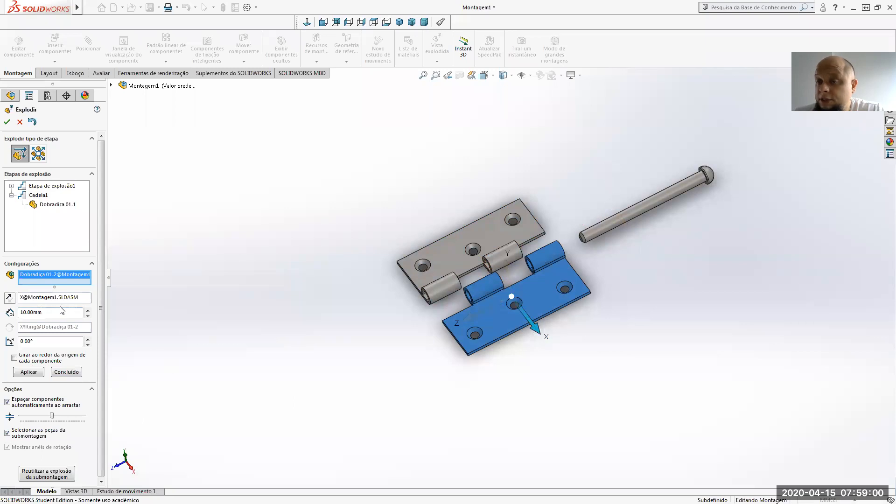
click(37, 374)
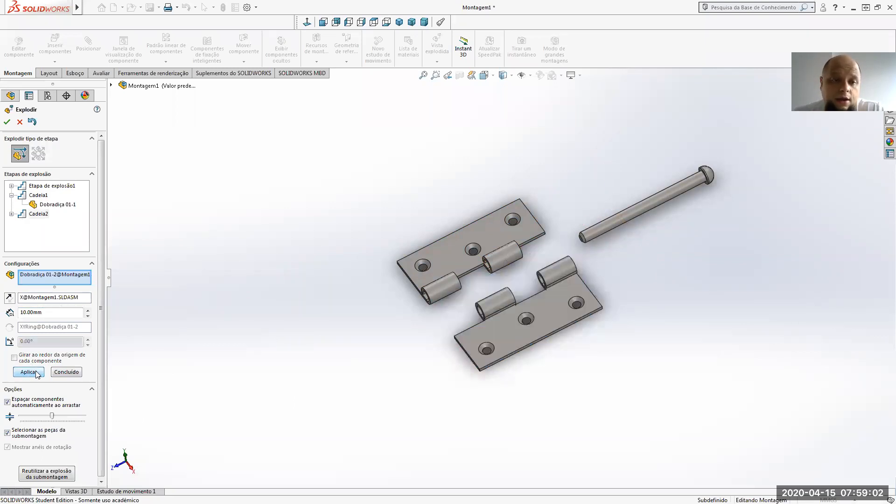
click(70, 372)
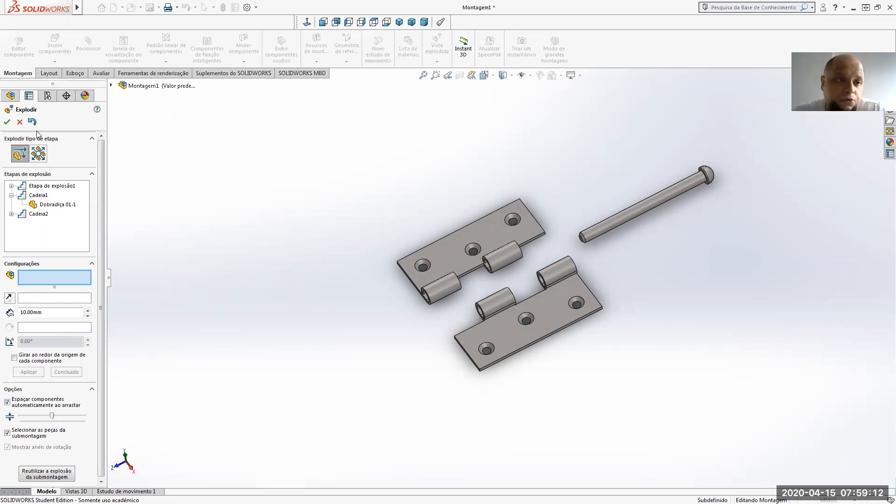
click(7, 122)
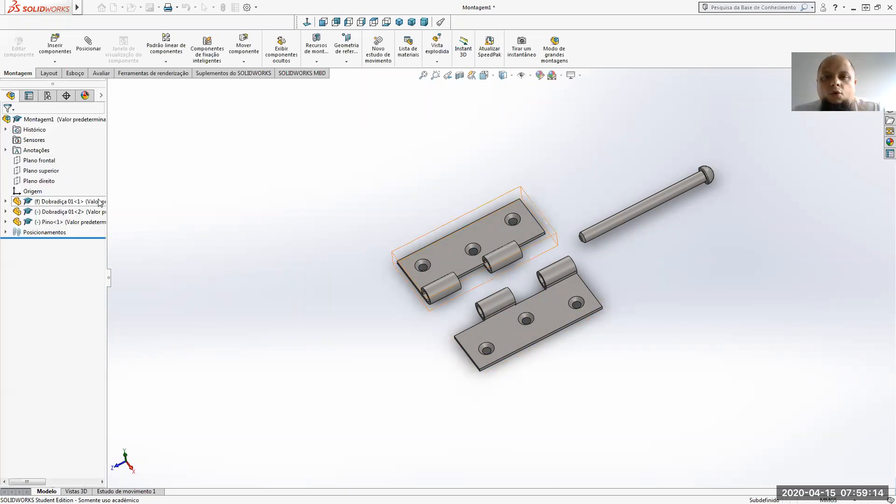
- Collapse the exploded Montagem1 assembly into its assembled state and explode it again
middle_drag(519, 298, 484, 275)
middle_drag(570, 249, 516, 270)
scroll(544, 247, down, 2)
mouse_move(596, 277)
middle_down()
mouse_move(611, 246)
mouse_move(618, 266)
middle_up()
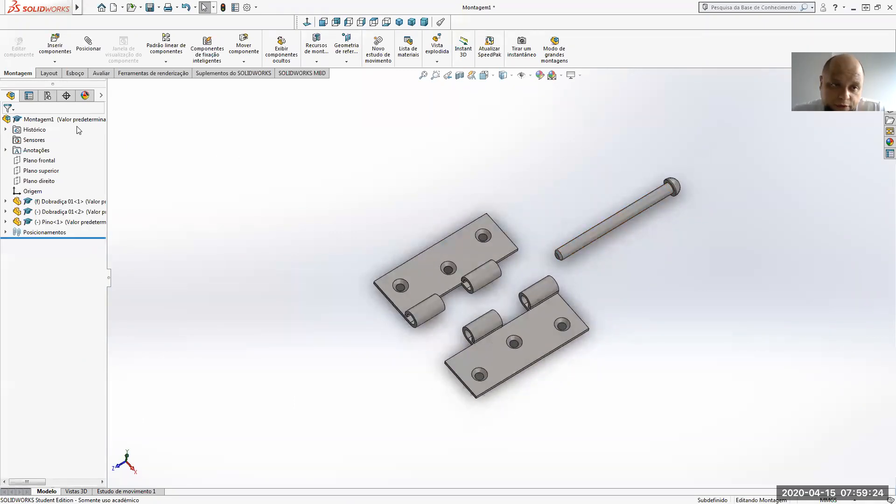
right_click(58, 120)
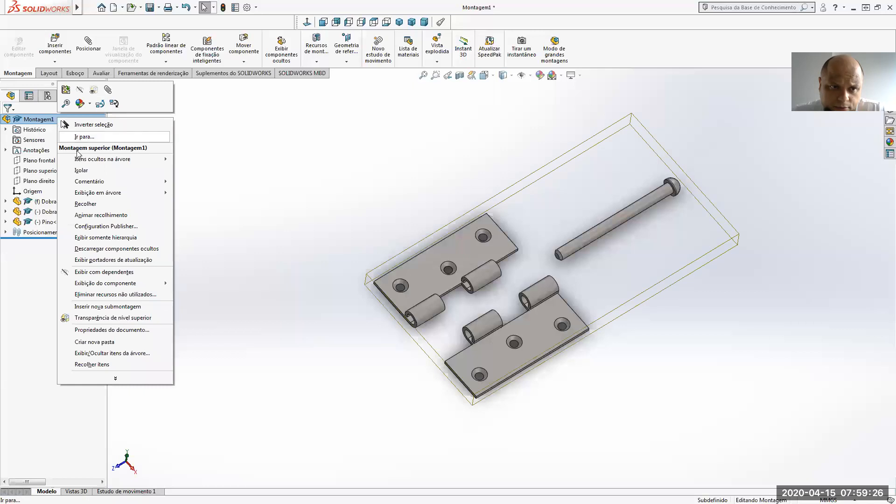
click(85, 204)
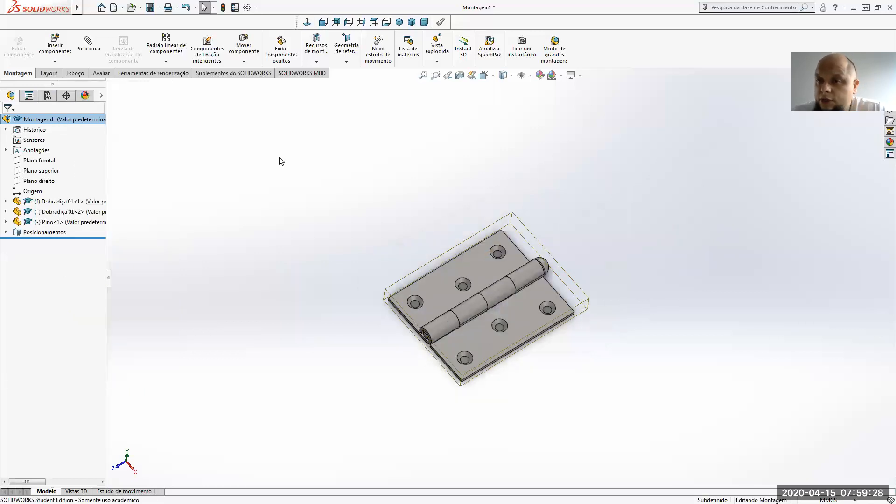
right_click(89, 121)
click(118, 206)
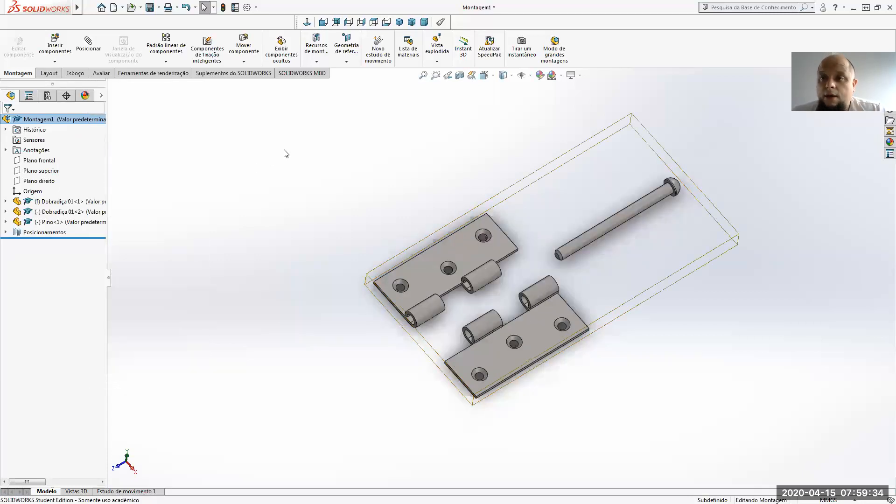
- Play the assembly's collapse animation, close its playback controls, and play the explode animation
right_click(73, 123)
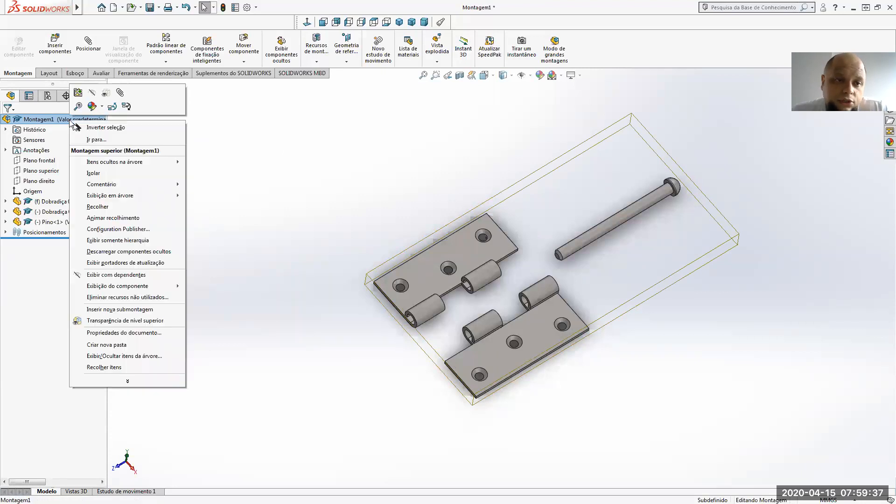
click(113, 218)
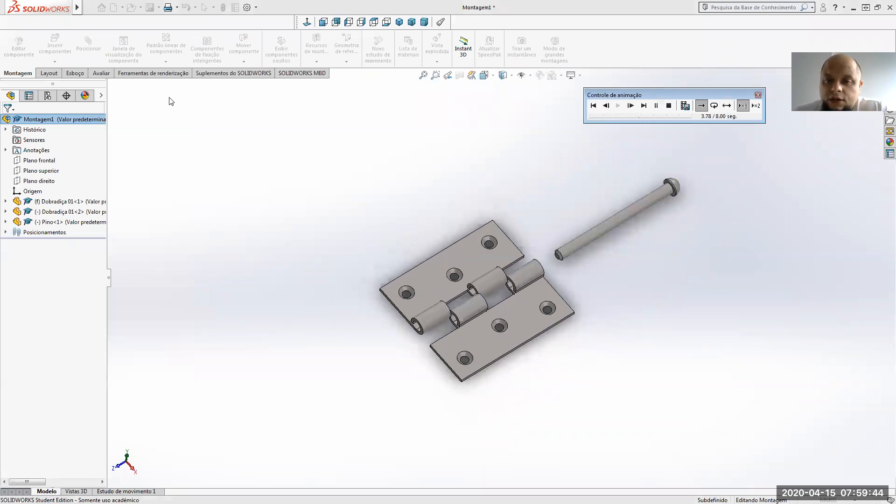
drag(640, 95, 319, 104)
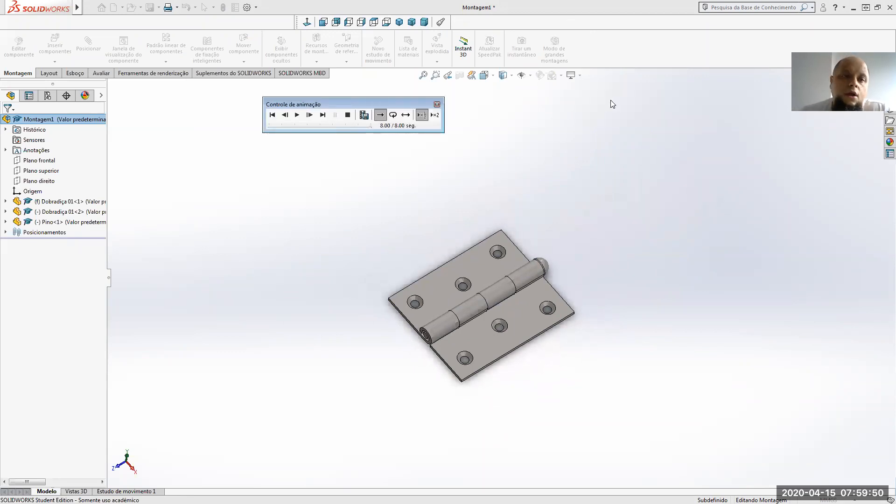
click(436, 104)
right_click(79, 119)
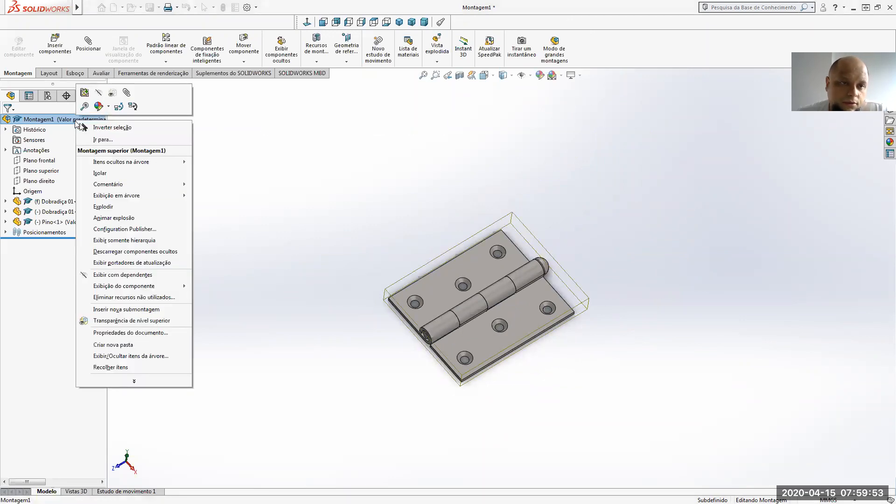
click(116, 218)
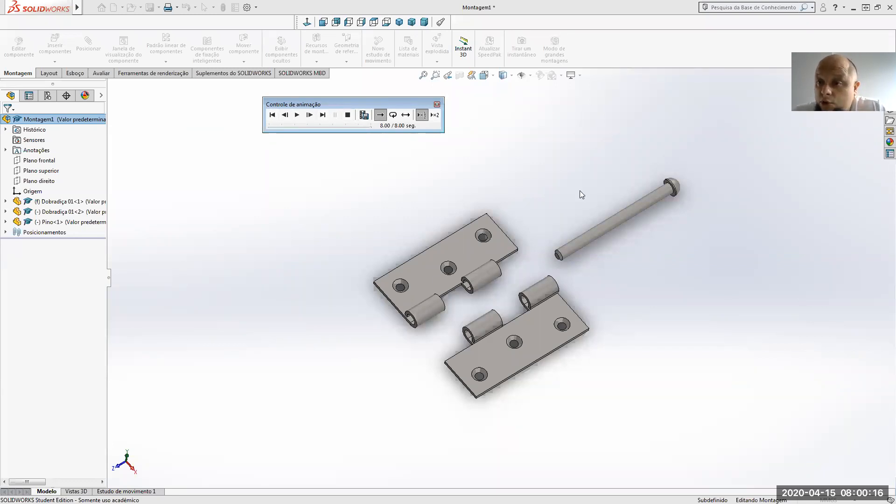
- Replay the explode animation back and forth, try normal speed, and set it to play once at double speed
click(405, 116)
click(297, 116)
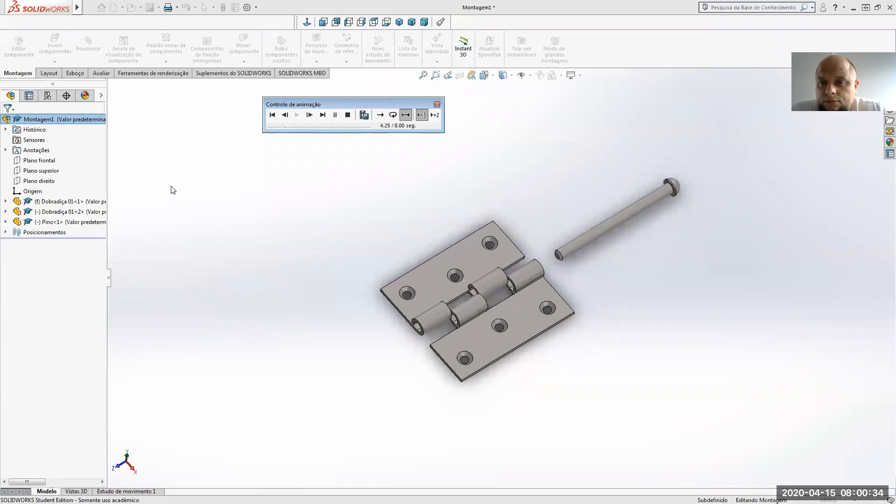
click(422, 115)
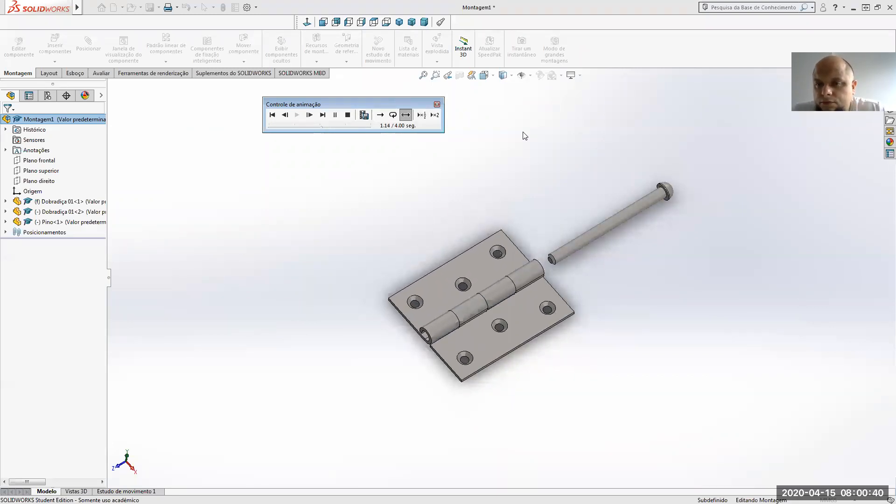
click(434, 114)
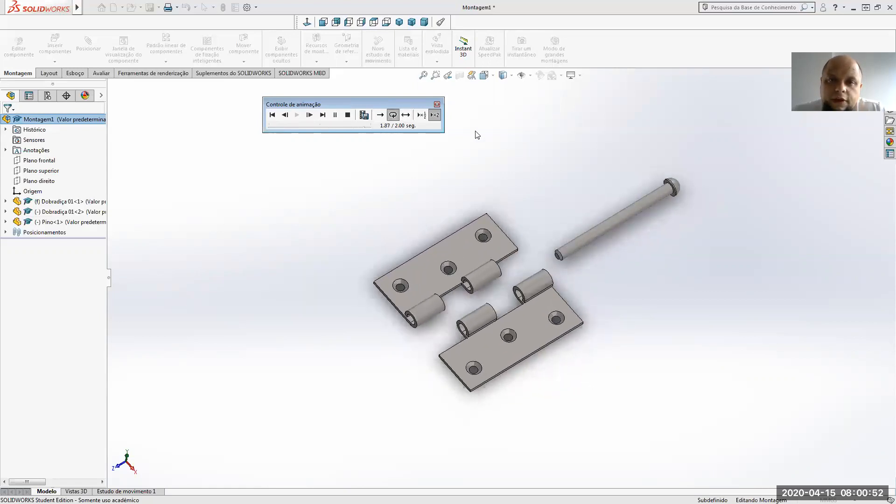
click(380, 114)
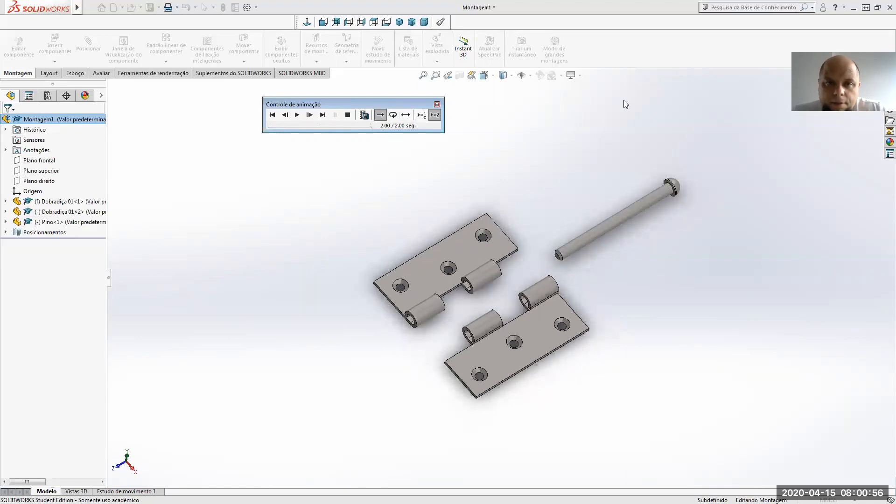
click(364, 116)
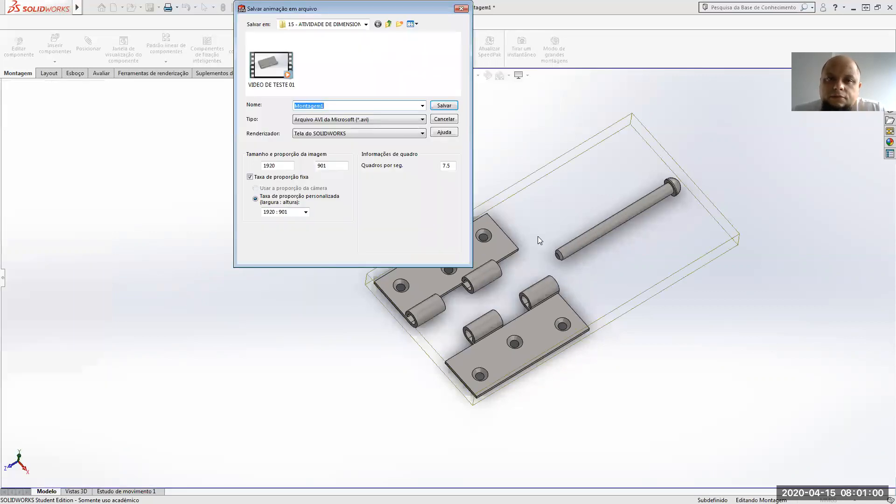
click(345, 105)
drag(345, 106, 249, 97)
text(Explosão 1)
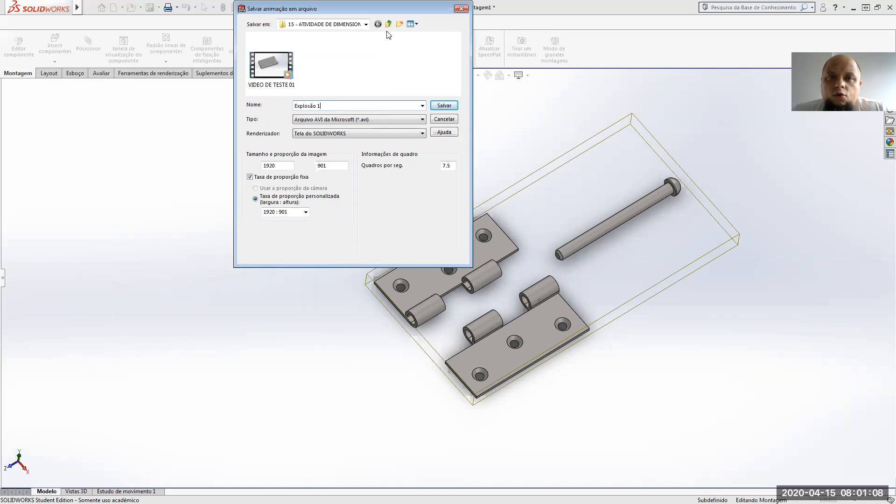
drag(361, 10, 169, 47)
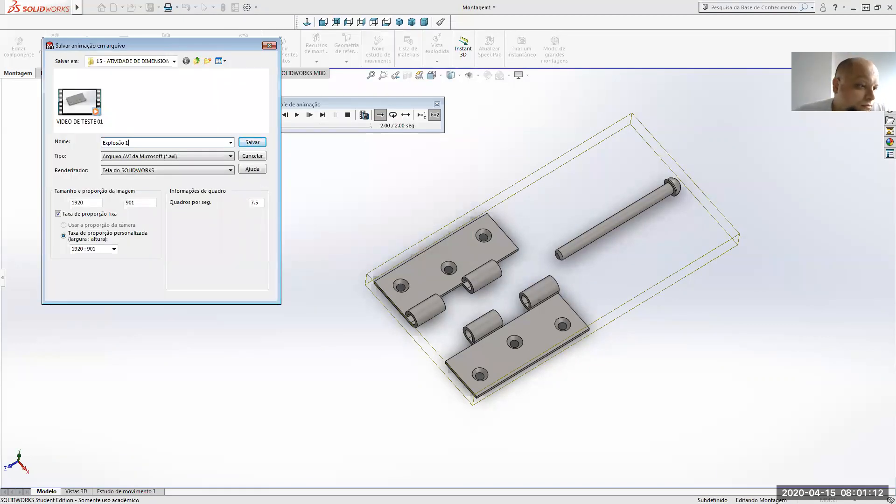
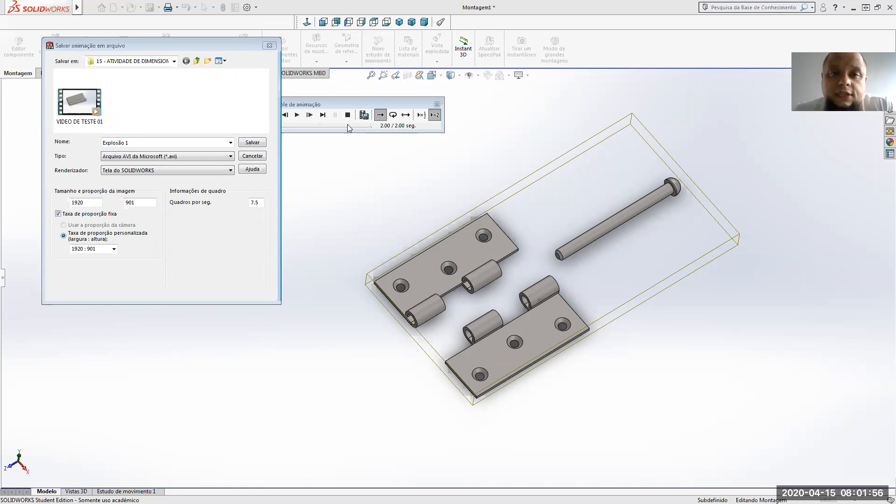
click(373, 76)
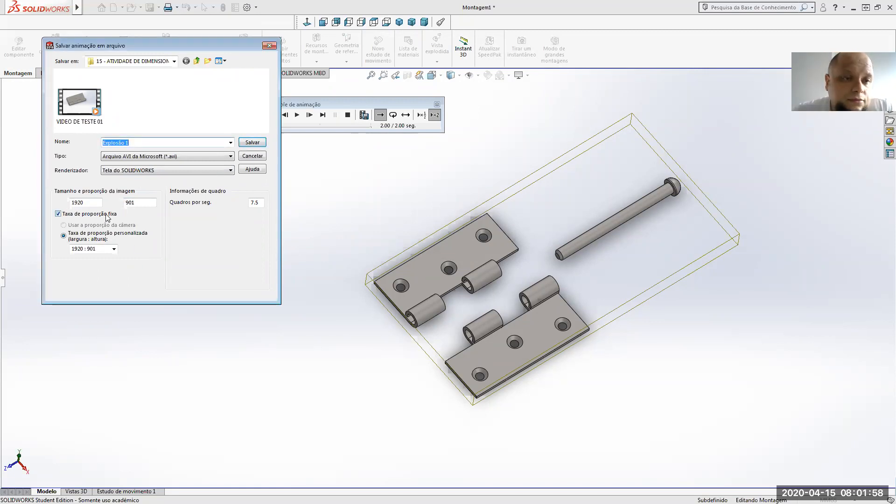
click(80, 251)
click(113, 248)
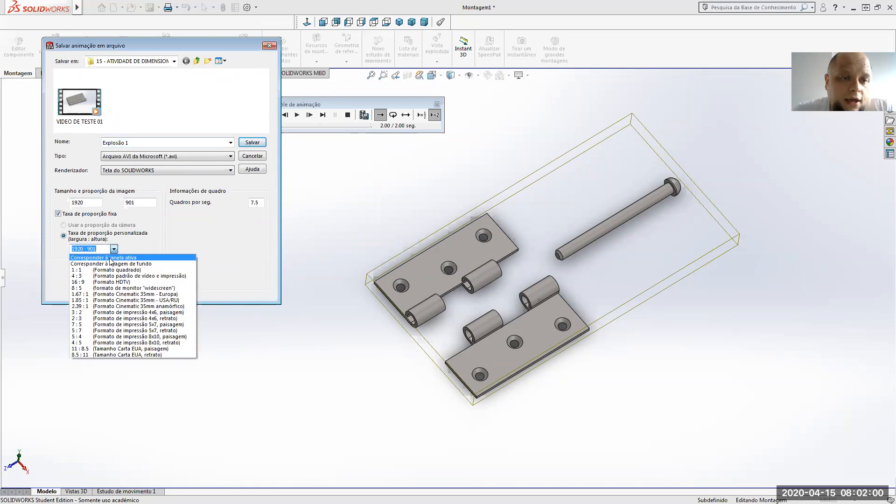
click(111, 262)
scroll(111, 262, down, 2)
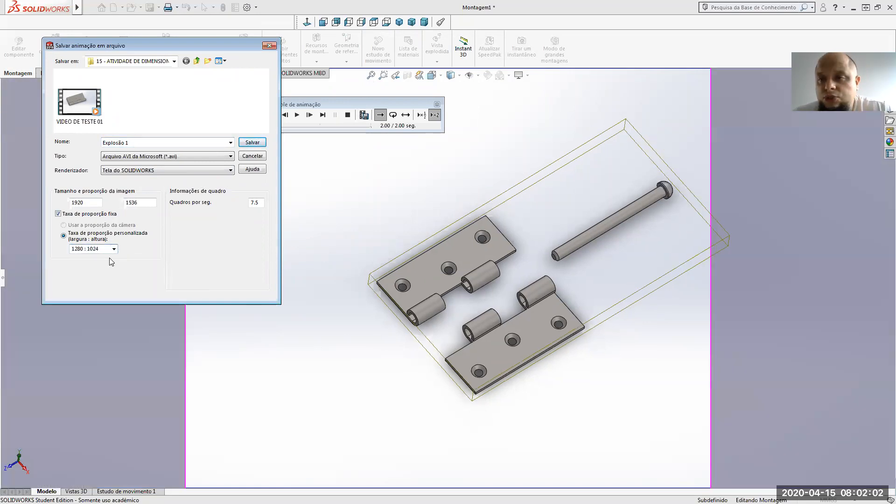
scroll(111, 261, down, 1)
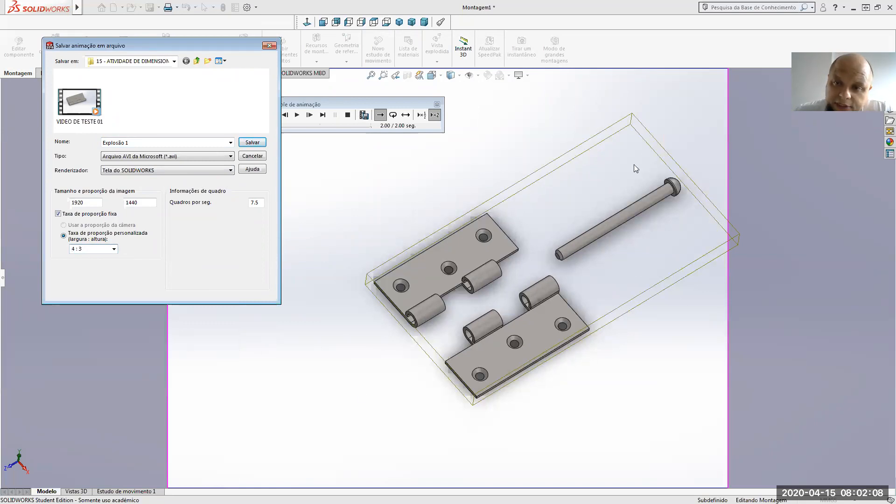
click(240, 156)
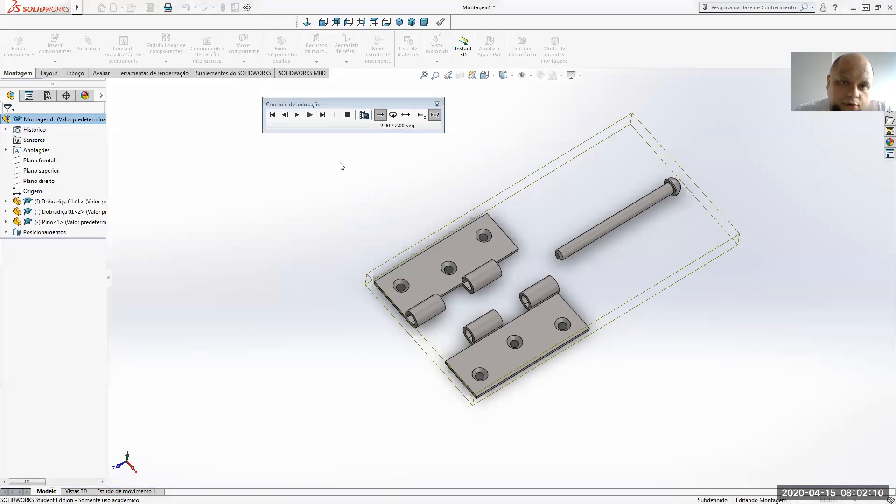
- Save the explode animation as an AVI file named Explosão 1 with a custom 5:4 aspect ratio
click(424, 75)
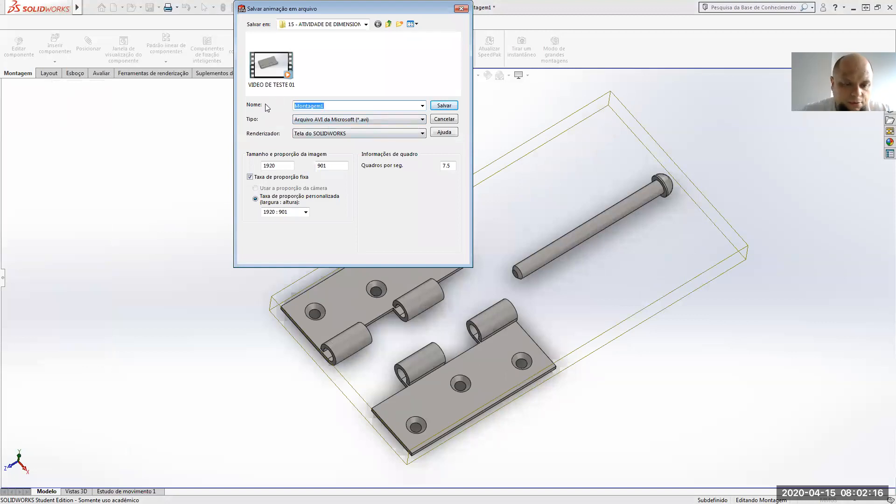
text(Explosão 1)
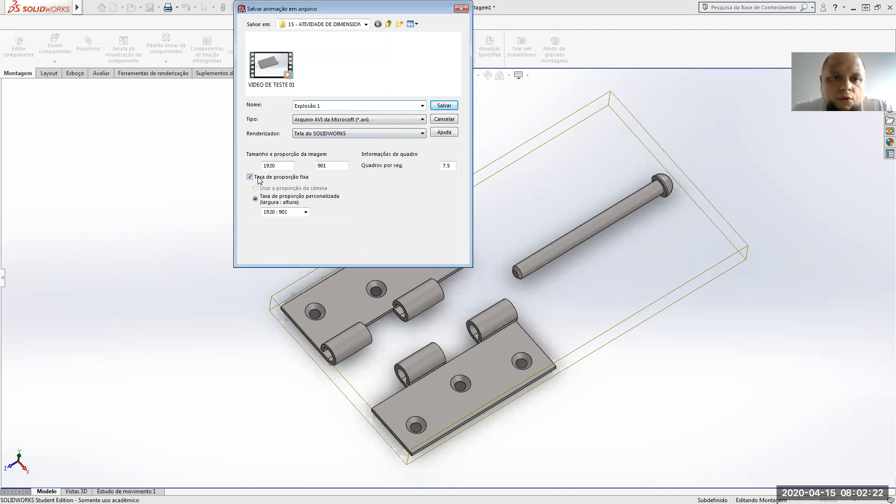
click(305, 211)
click(292, 222)
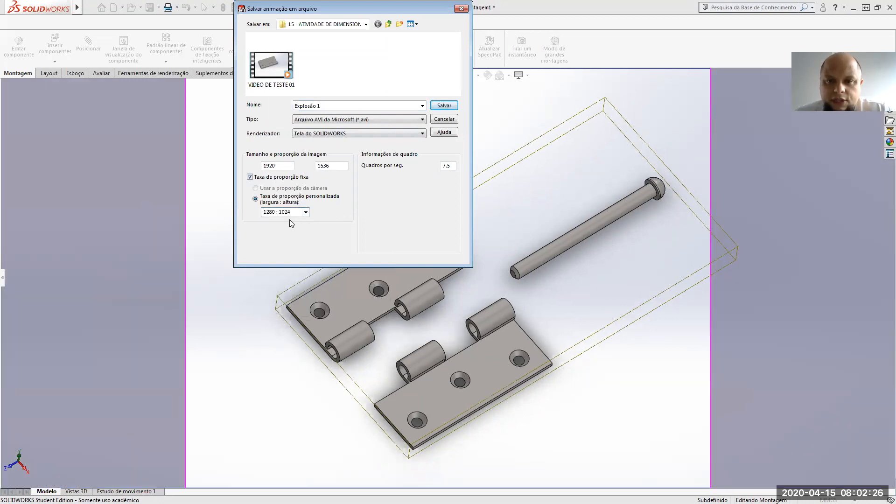
key(Down)
key(Down)
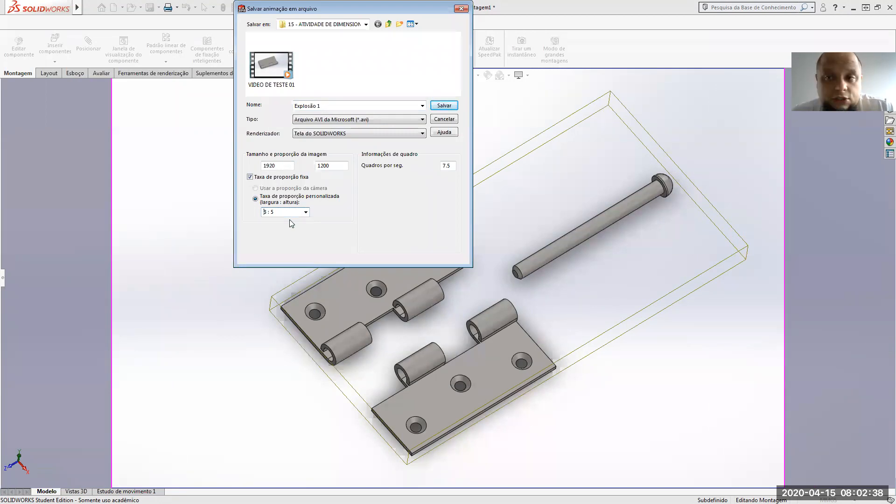
key(Down)
key(Down)
key(Down)
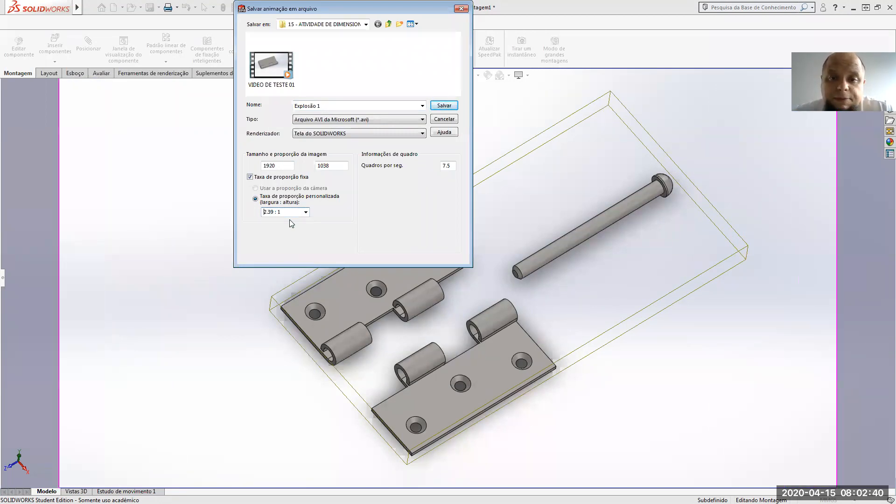
key(Down)
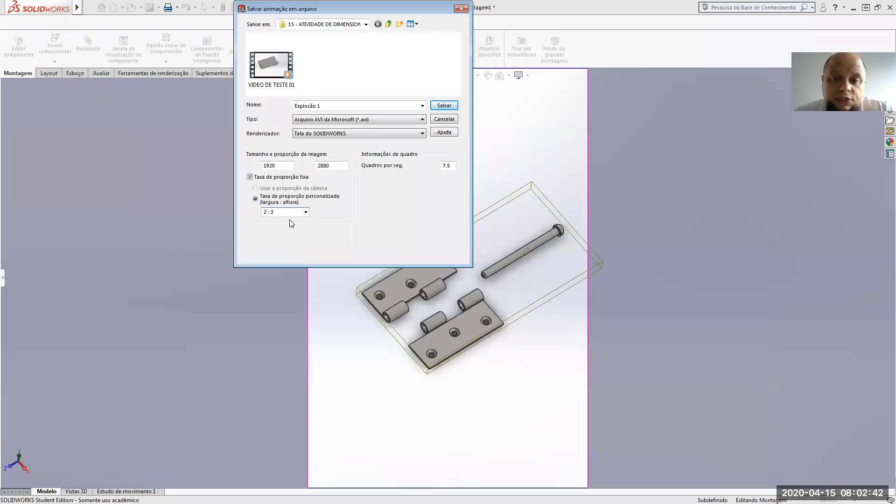
key(Down)
key(Down)
key(Down)
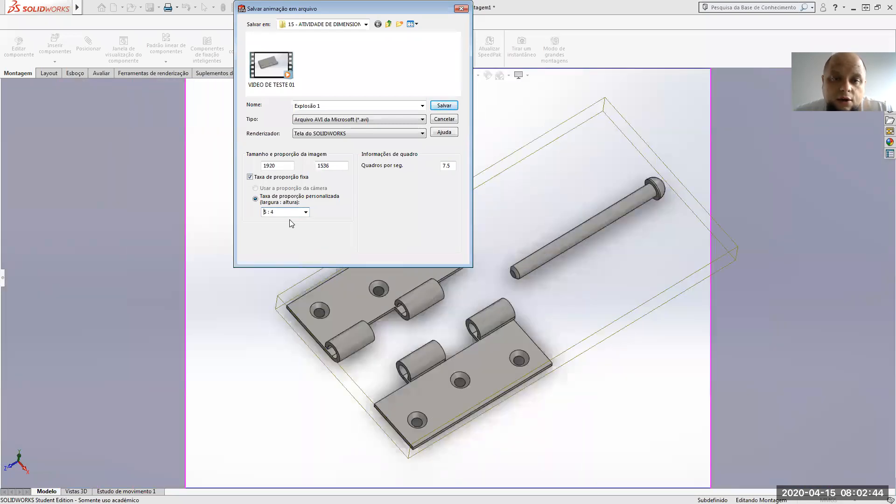
key(Up)
key(Down)
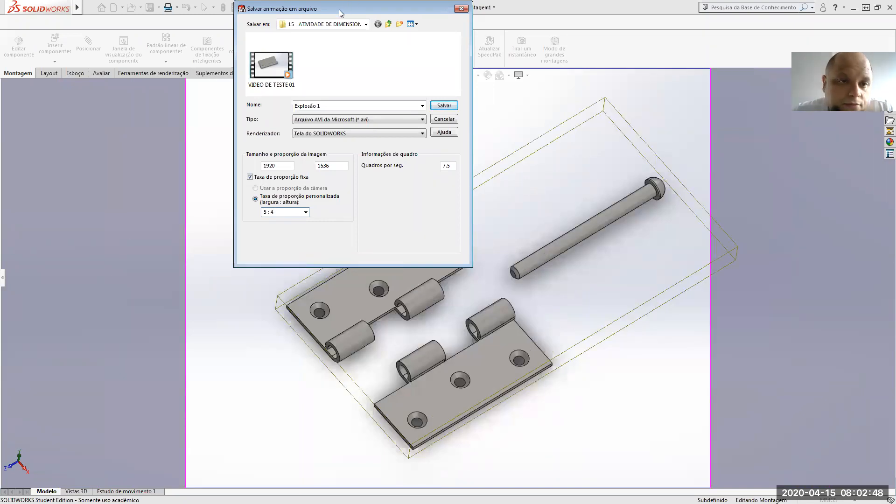
drag(339, 13, 90, 35)
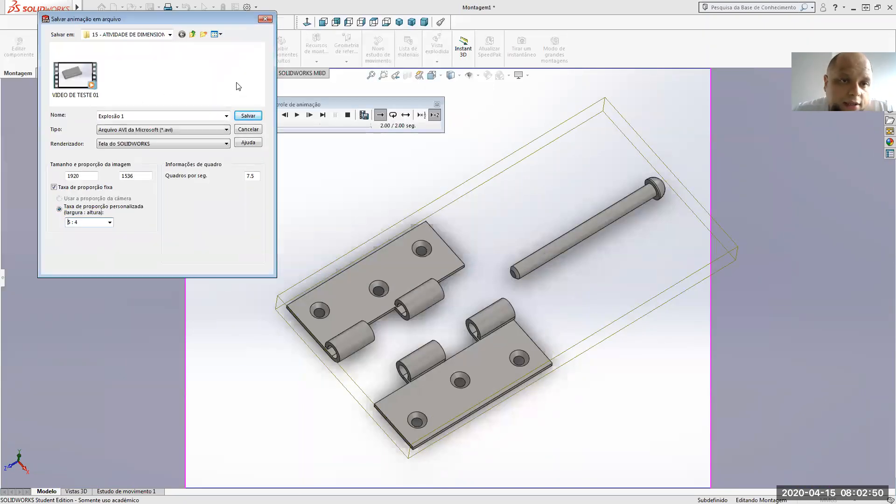
click(247, 115)
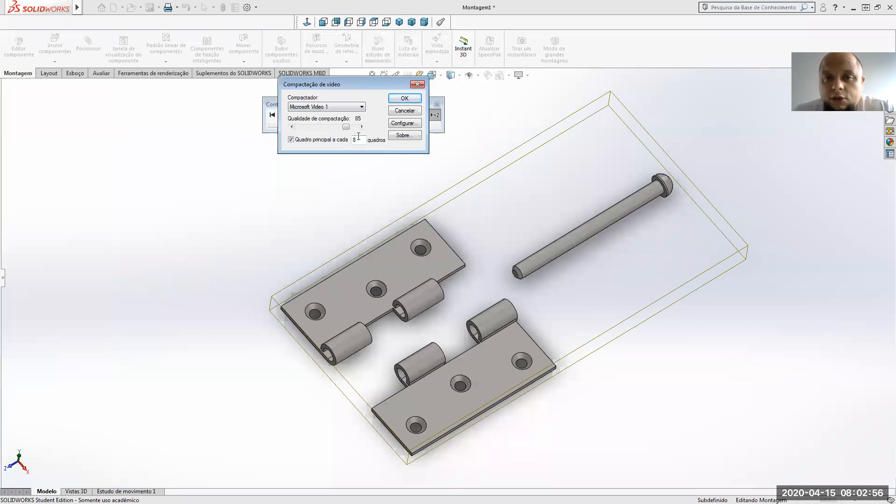
- Set the video compression to a key frame every 10 frames, keep the Microsoft Video 1 compressor, and record the animation
drag(361, 140, 347, 136)
text(10)
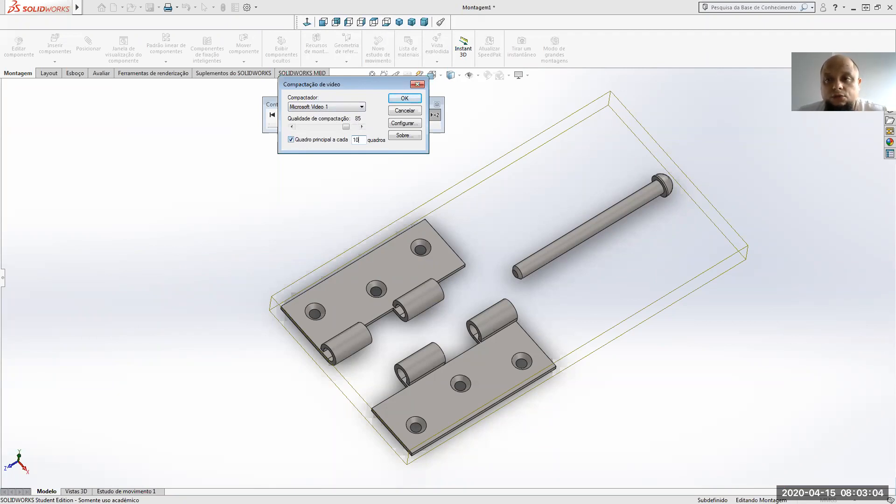
click(411, 100)
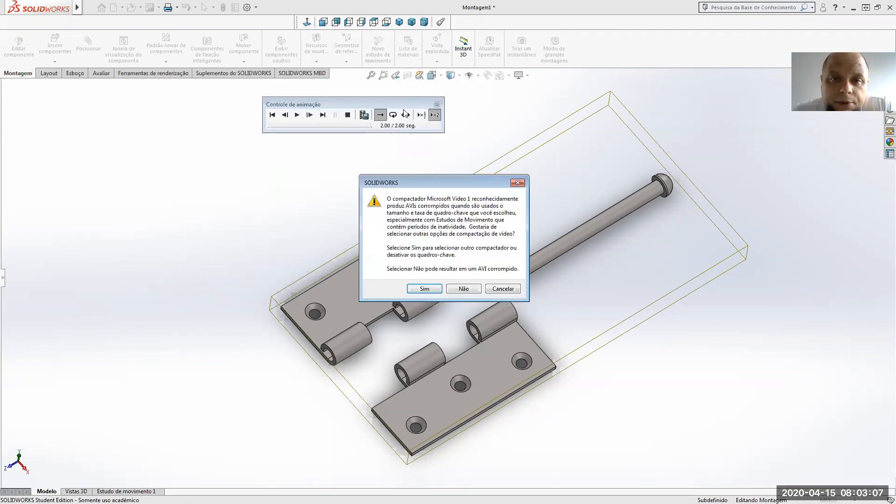
click(463, 289)
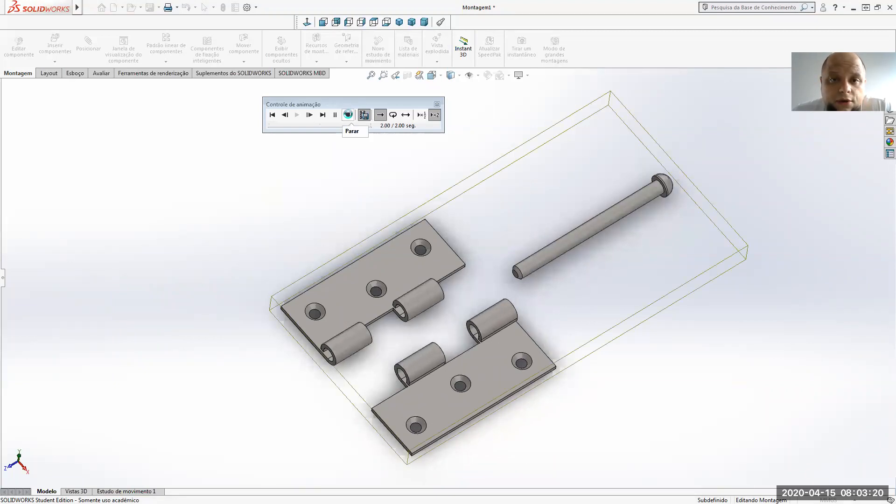
click(348, 115)
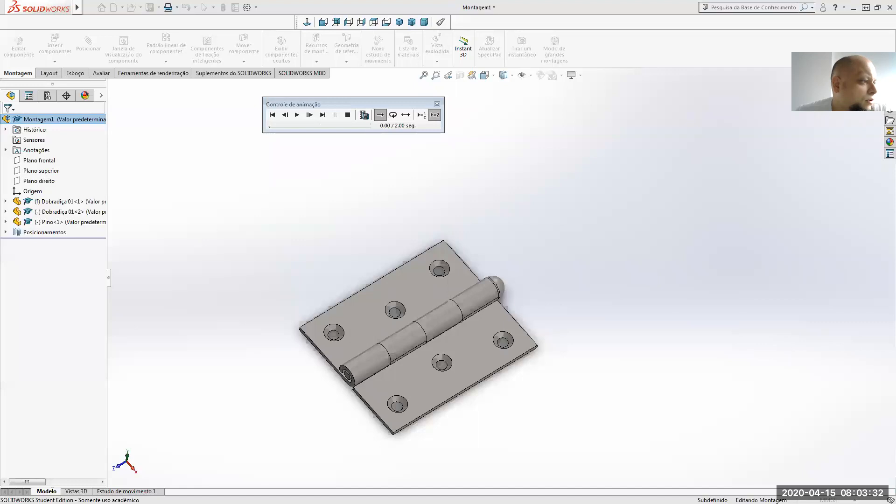
- Minimize SOLIDWORKS, play the exported Explosão 1 video, close the player, and switch back to the assembly
click(852, 8)
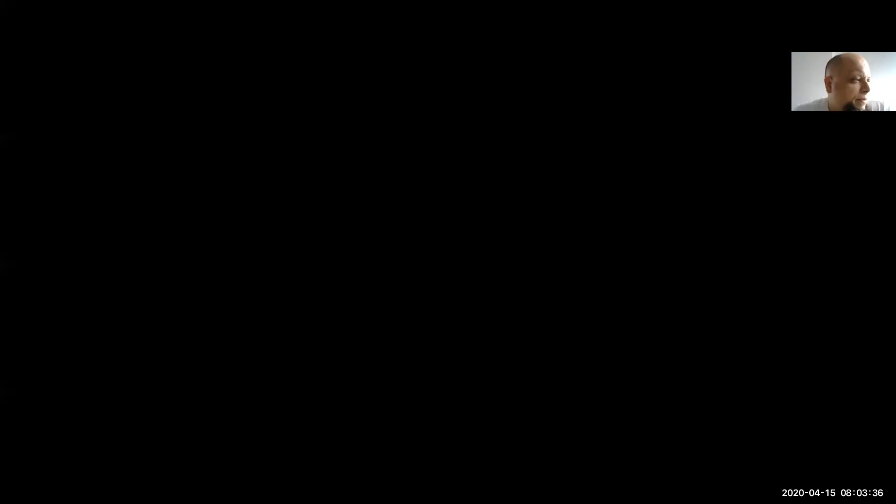
drag(117, 246, 458, 191)
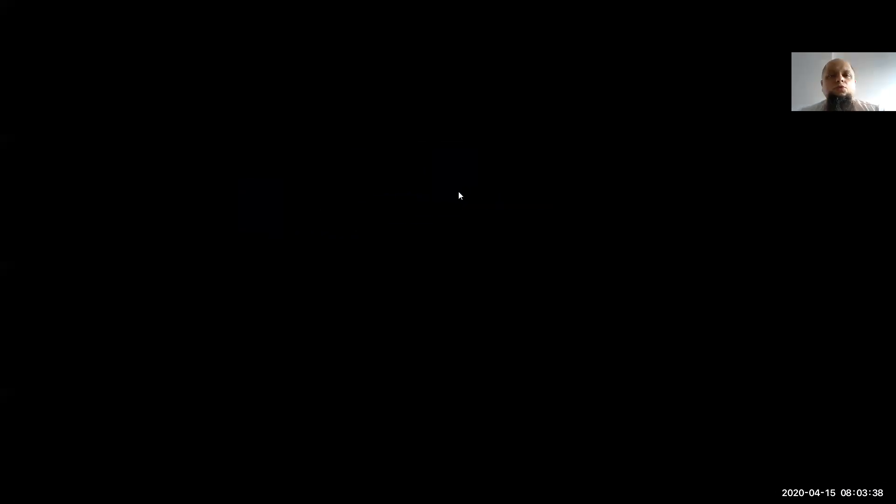
double_click(472, 169)
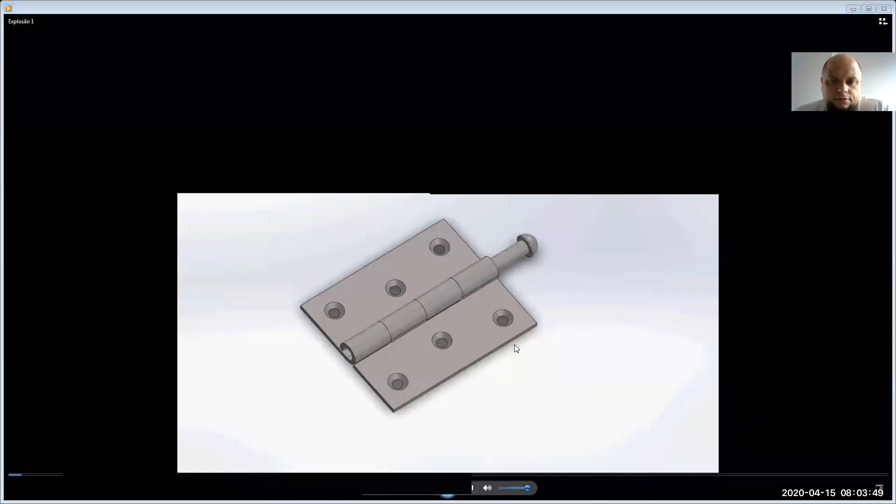
click(515, 344)
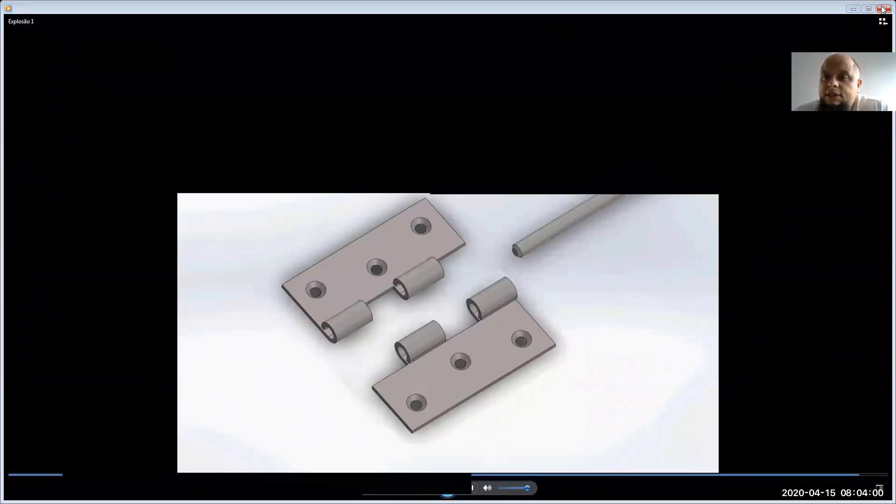
key(alt+F4)
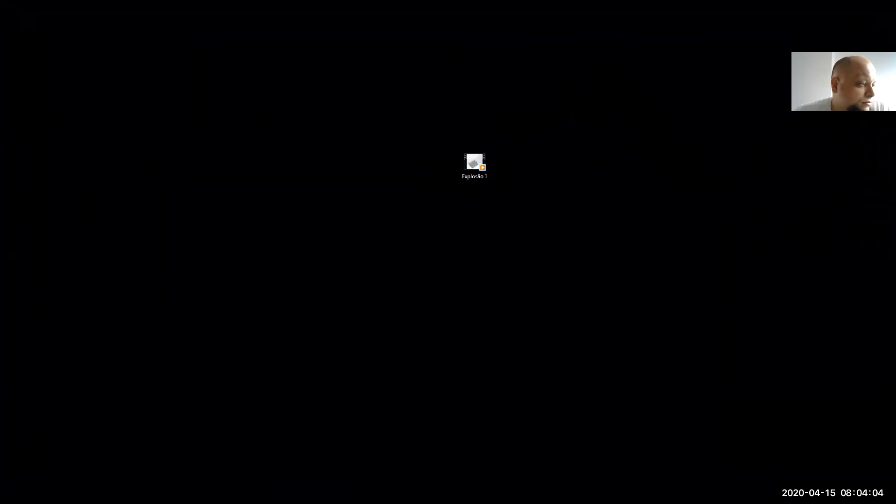
key(alt+Tab)
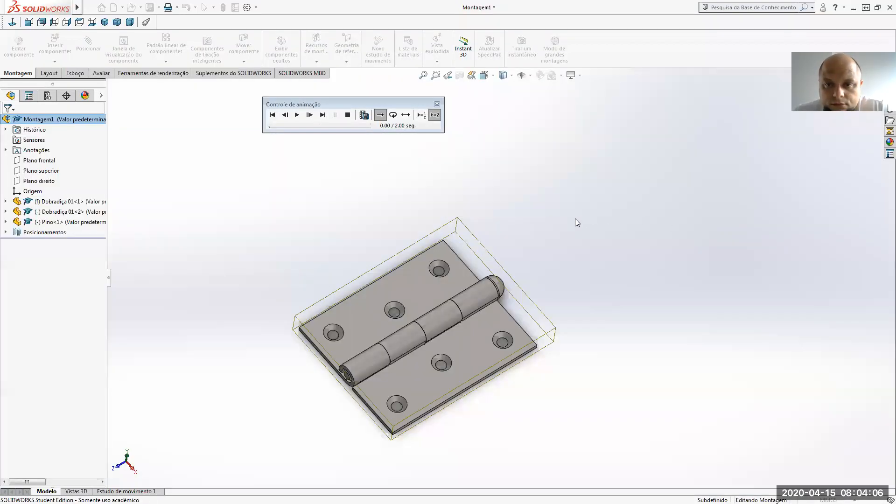
- Close the animation playback controls and collapse the exploded Montagem1 assembly into its assembled state
click(437, 106)
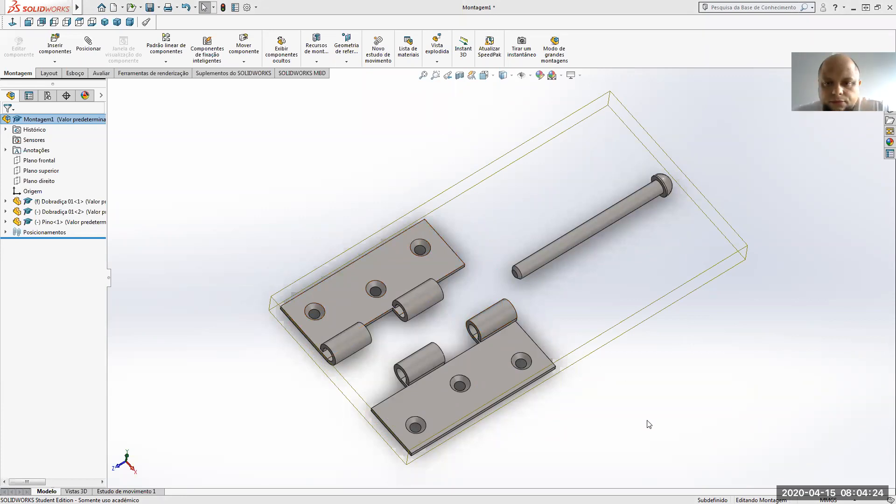
click(503, 434)
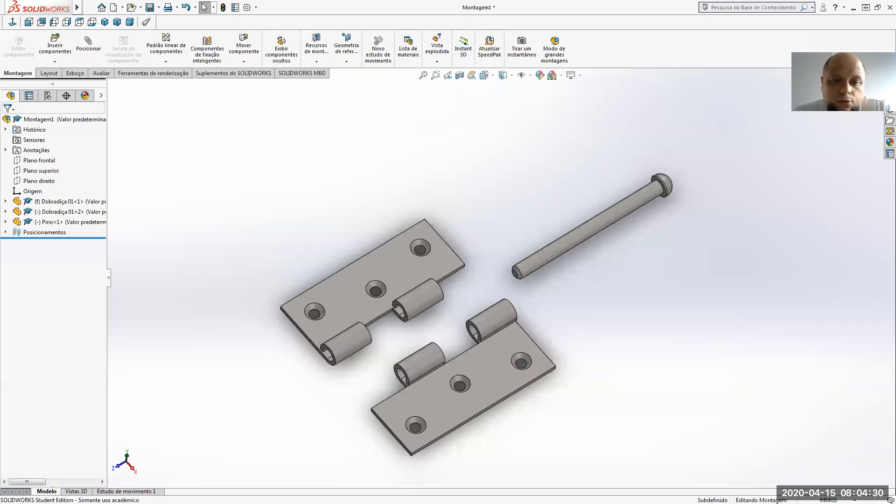
right_click(62, 122)
click(85, 205)
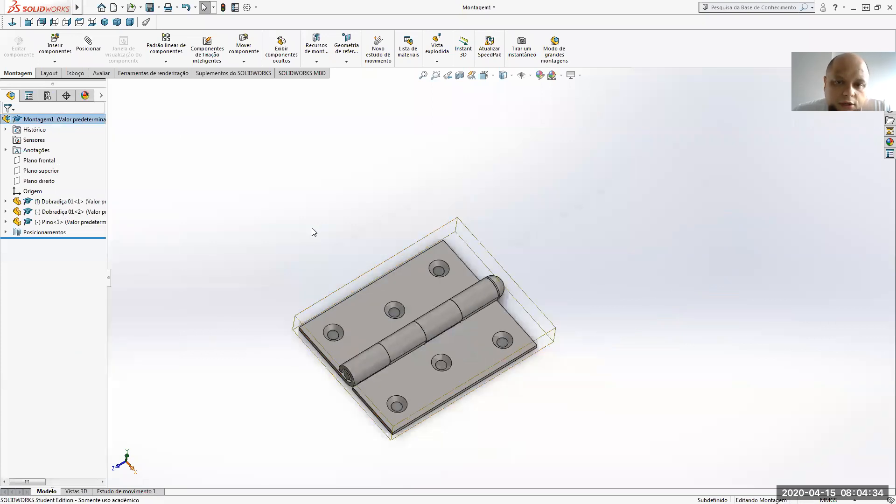
click(424, 75)
click(751, 216)
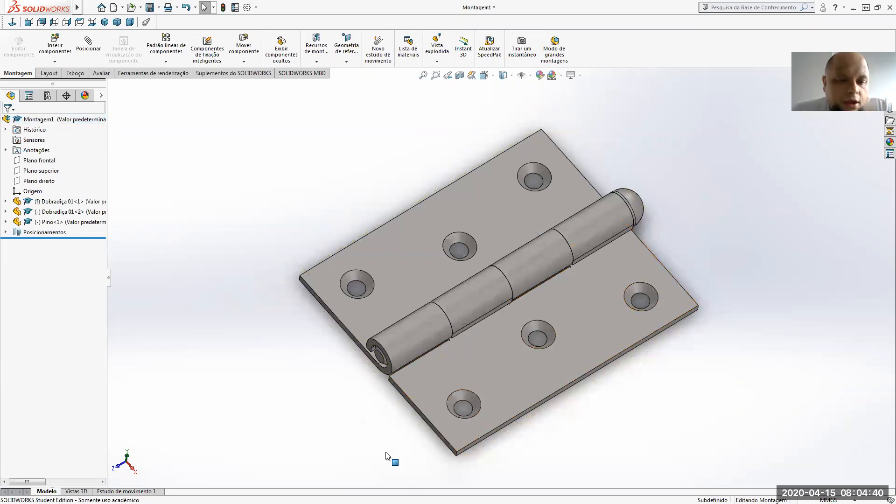
- Open the motion study Estudo de movimento 1, review its study types, and keep Animação
click(126, 492)
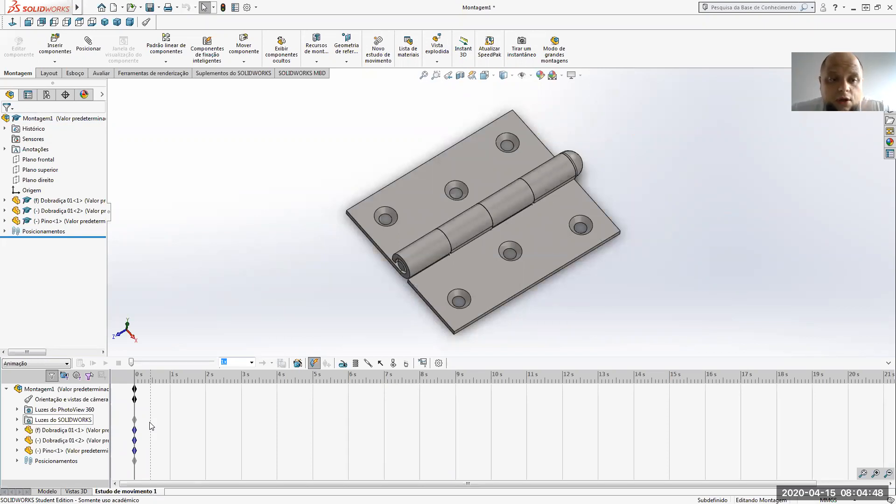
click(21, 364)
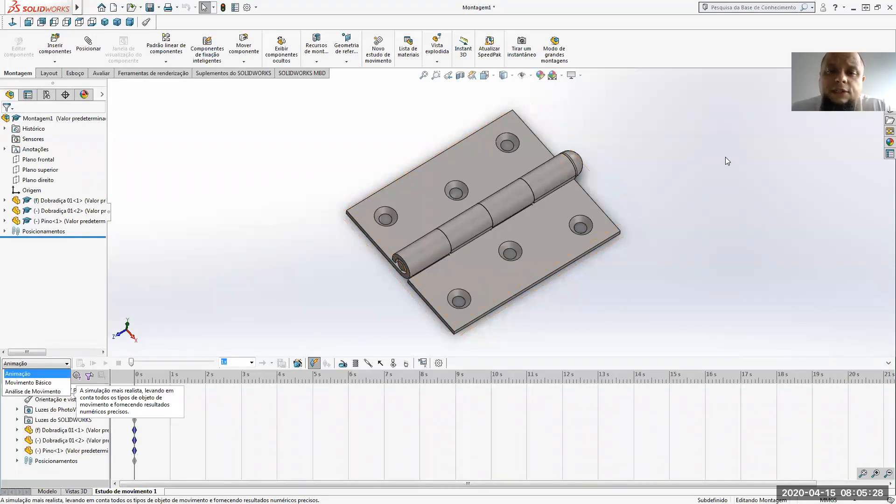
click(584, 222)
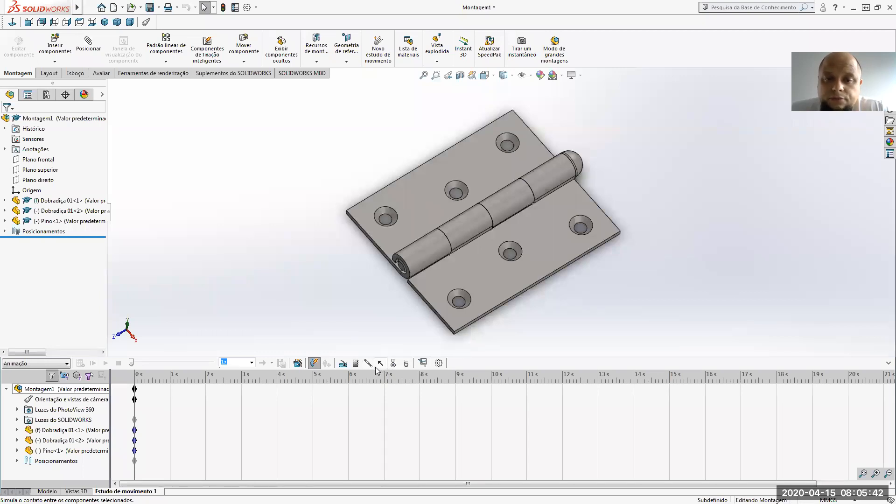
- Start a rotary motor on the outer cylindrical knuckle face of Dobradiça 01<2> and reverse its rotation direction
click(343, 364)
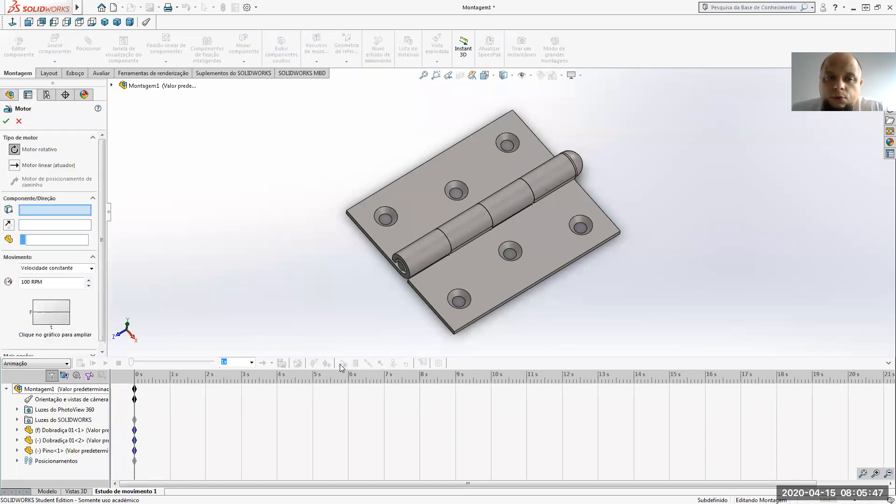
click(46, 165)
click(42, 150)
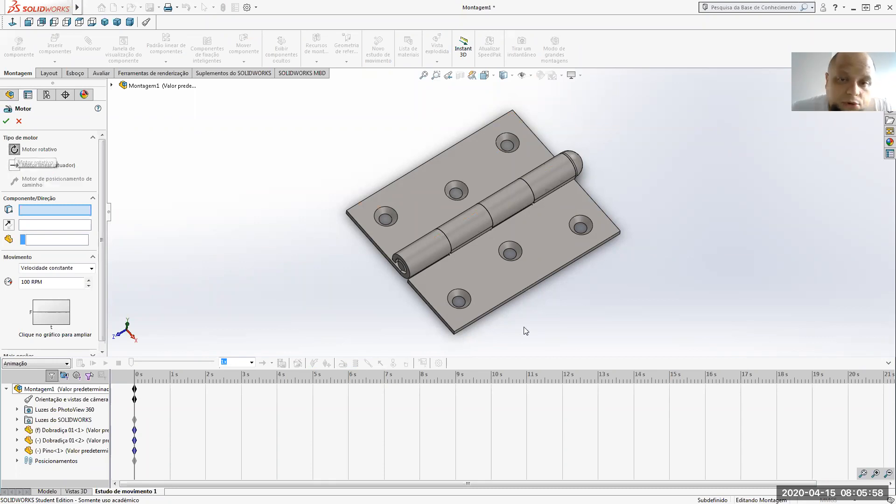
click(467, 225)
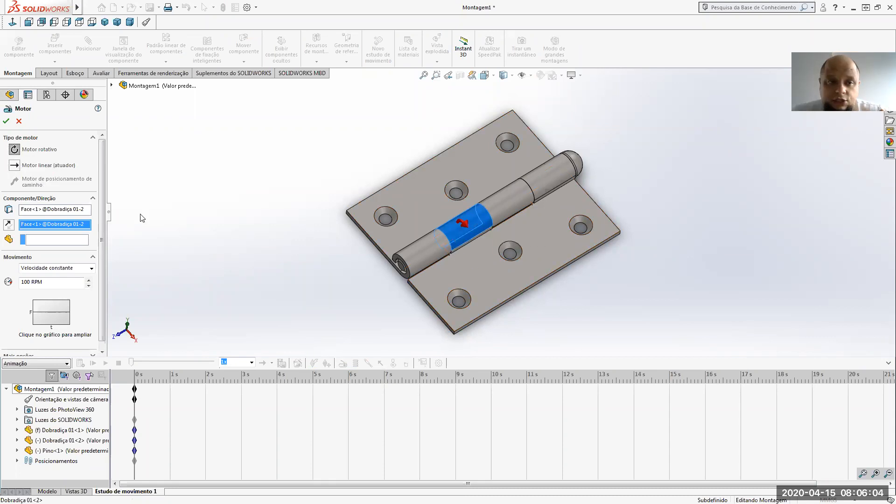
click(8, 225)
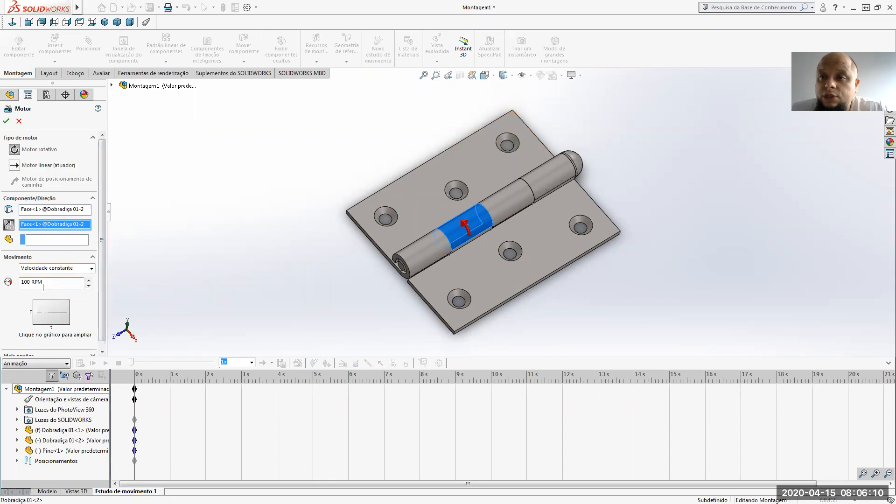
- Set the rotary motor's motion to Distância with a 180° rotation and accept the motor
click(59, 271)
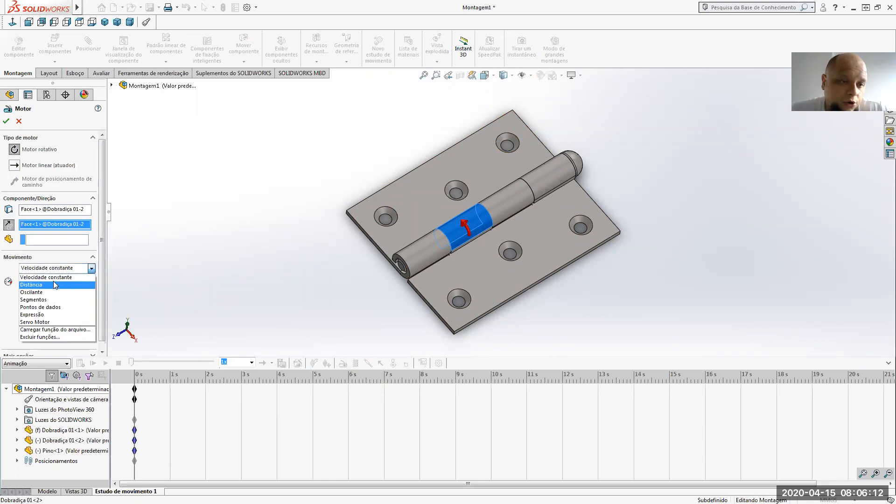
click(53, 281)
drag(50, 283, 10, 282)
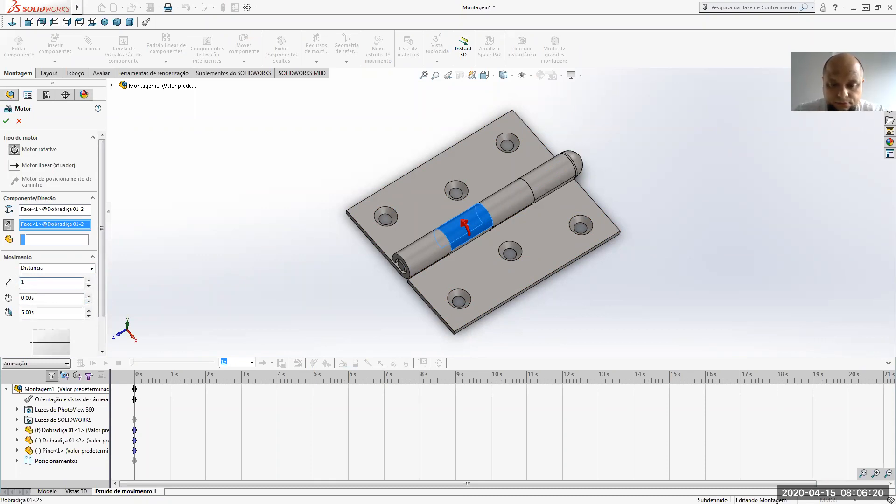
key(Return)
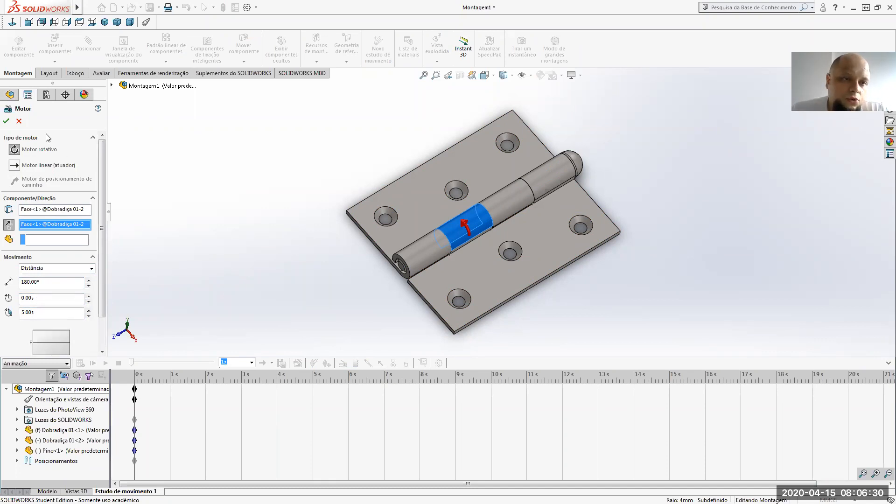
click(6, 121)
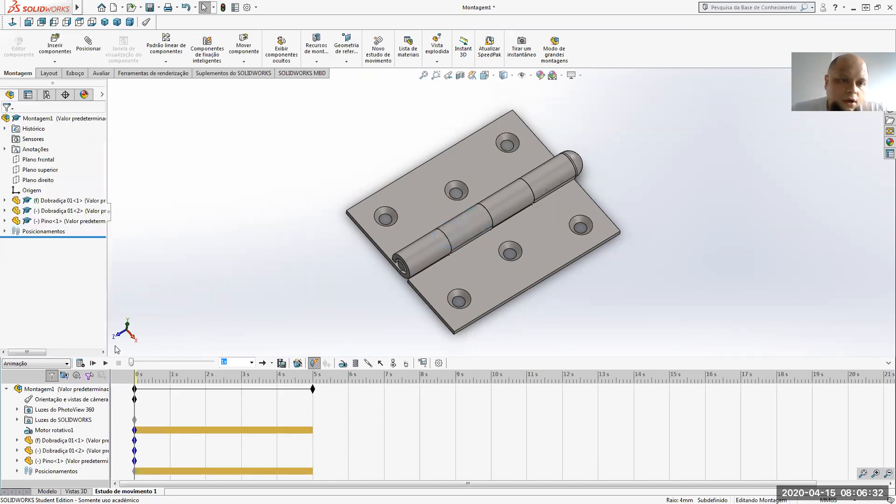
- Calculate Estudo de movimento 1 and play back the hinge leaf's rotation
click(80, 364)
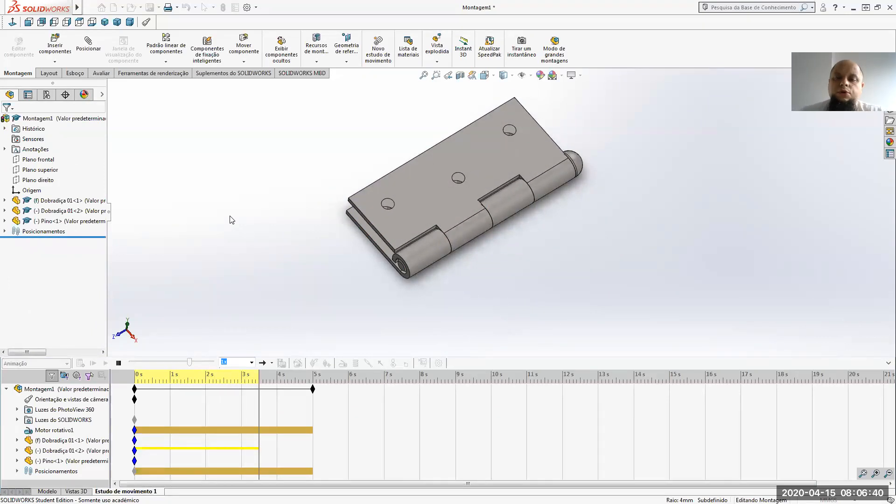
click(105, 364)
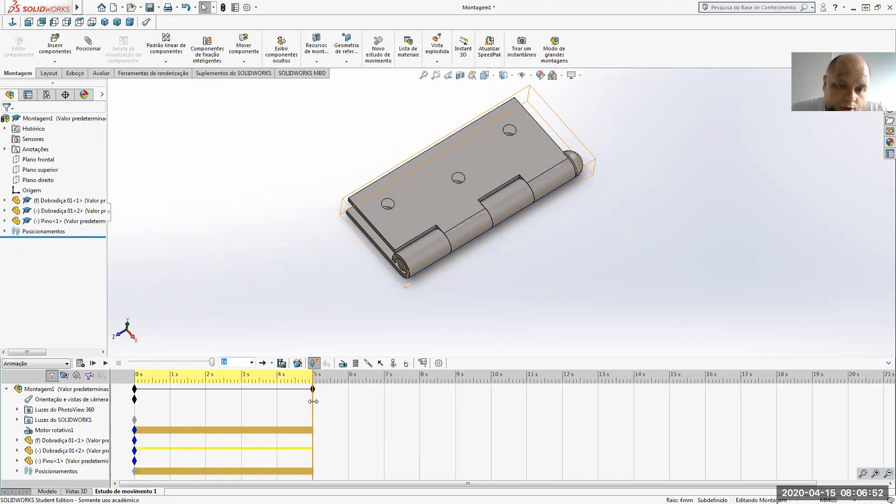
- Set Motor rotativo1 to Desativado at the 5 s mark of the motion study timeline
drag(313, 401, 490, 409)
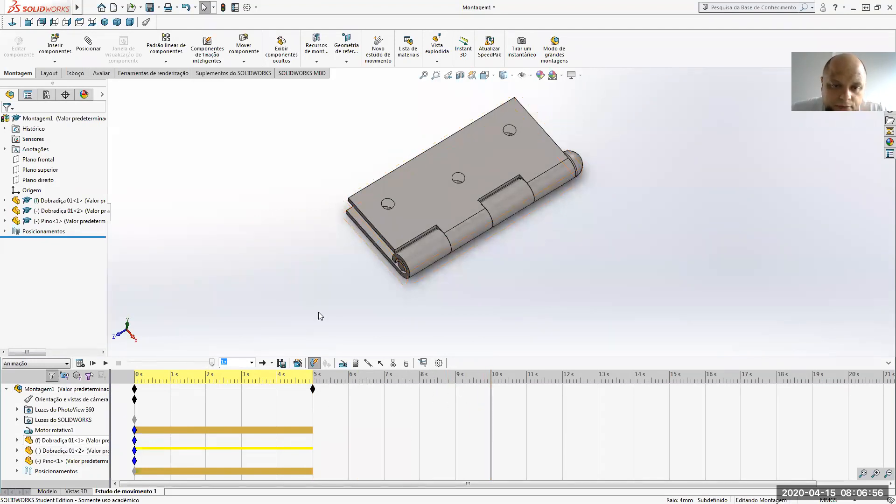
right_click(303, 429)
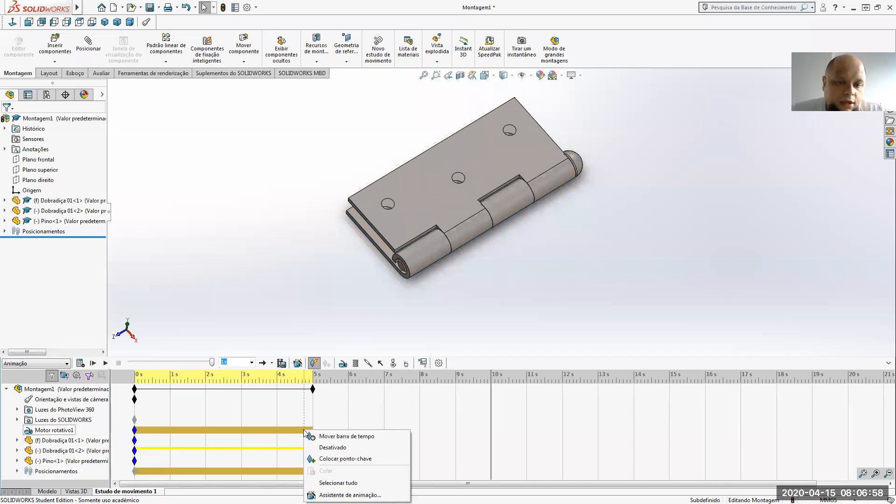
click(316, 416)
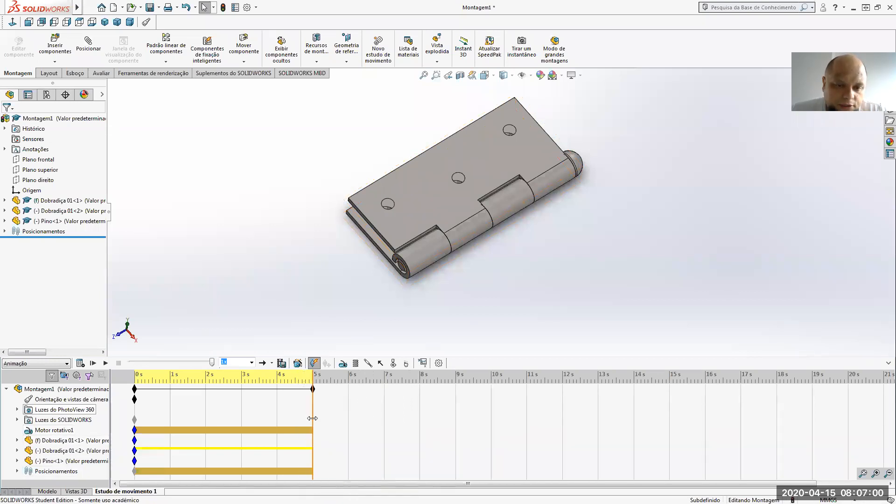
right_click(312, 429)
click(342, 448)
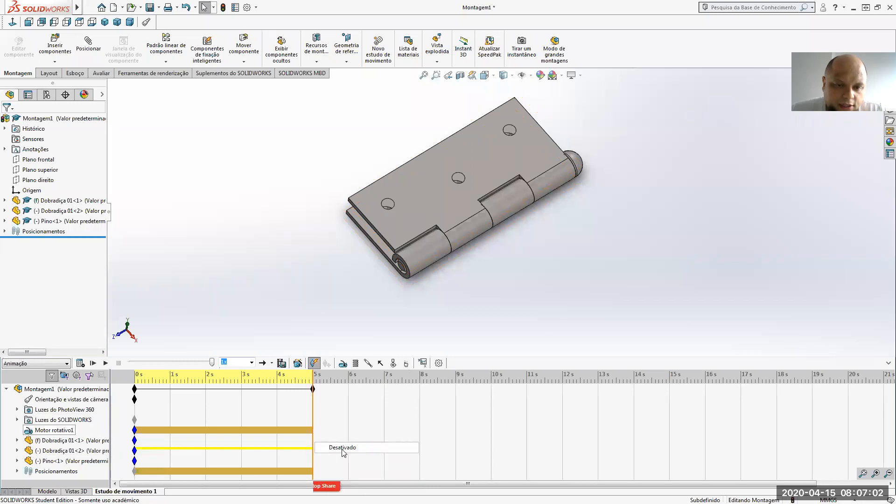
- Move the time bar to 10 s and start a second rotary motor on the cylindrical knuckle face of Dobradiça 01<2>
drag(313, 411, 490, 411)
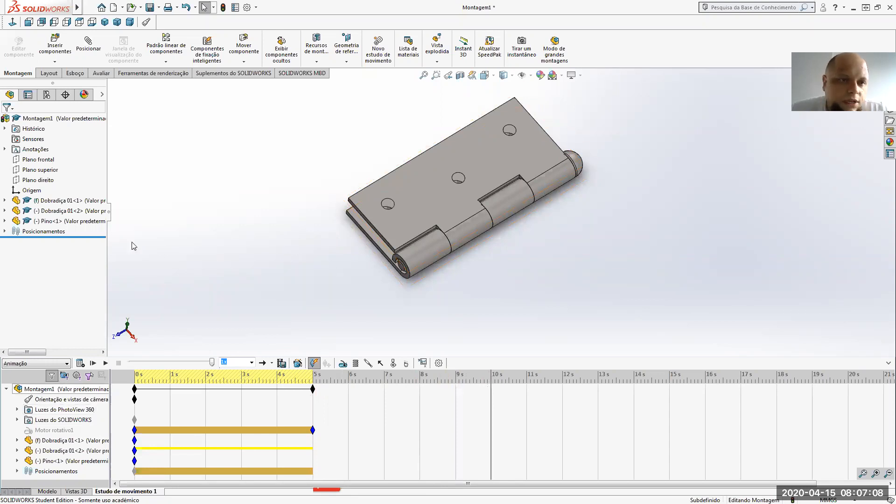
click(48, 47)
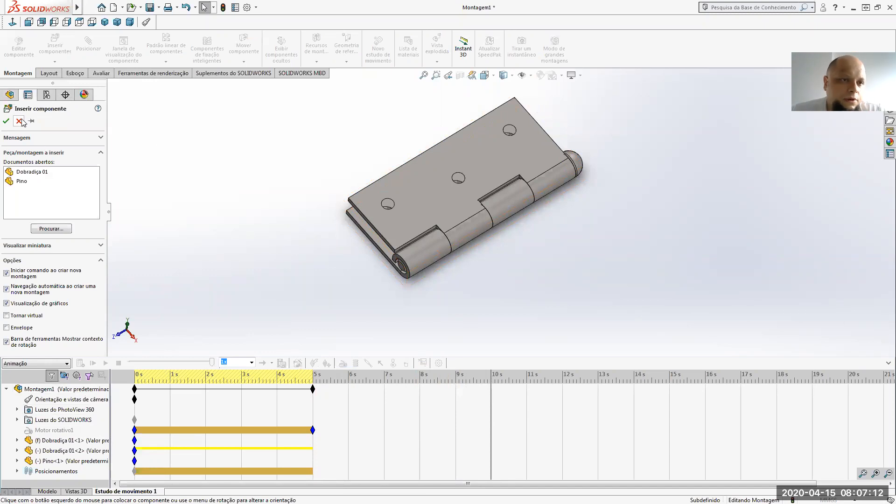
click(19, 122)
click(343, 363)
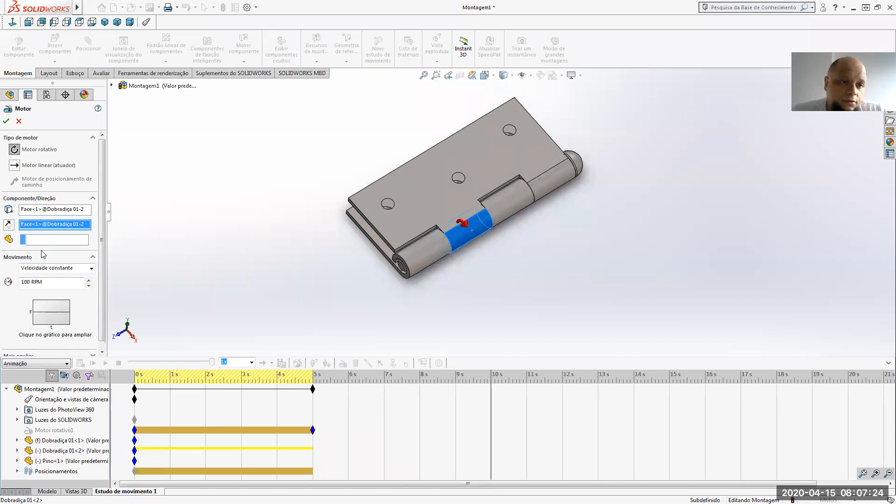
- Set the second motor to Distância with 180° rotation, 5 s start time and 5 s duration, accept it and recalculate the study
click(46, 268)
click(33, 285)
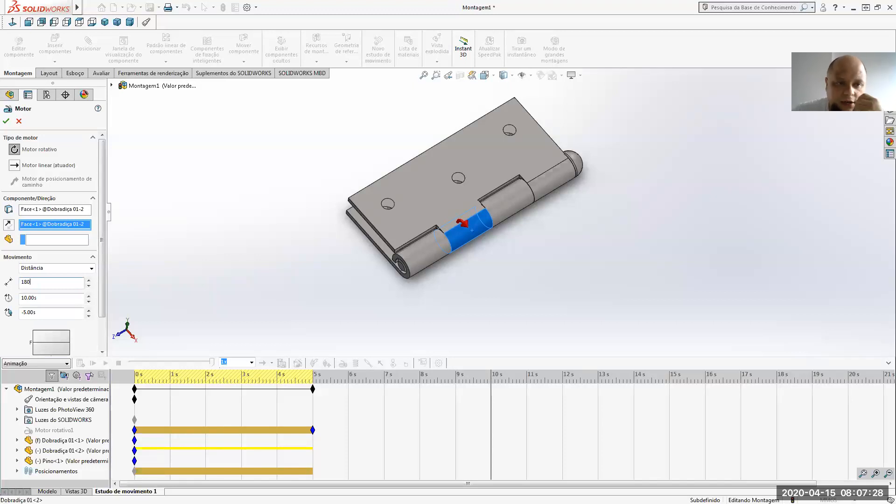
drag(81, 297, 5, 298)
text(5)
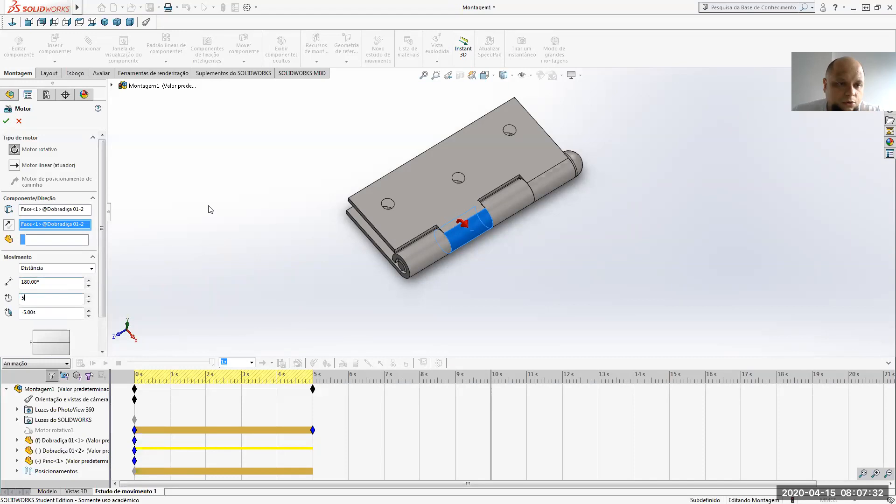
key(Tab)
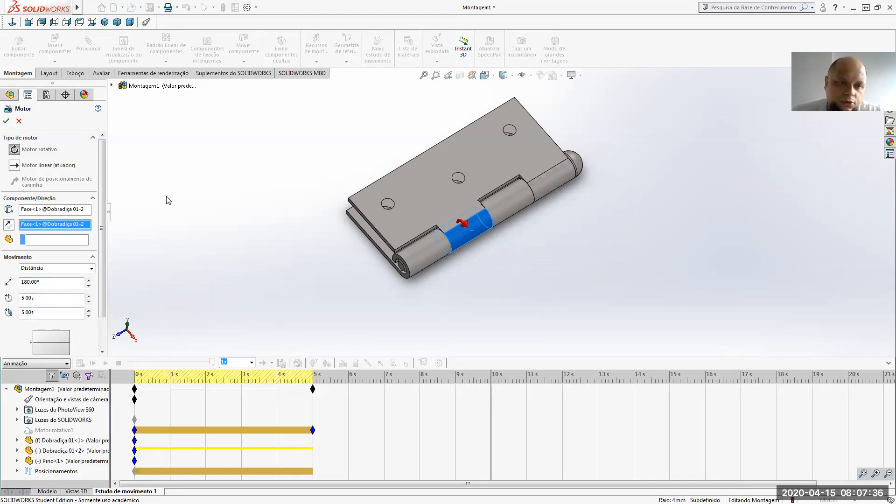
click(6, 121)
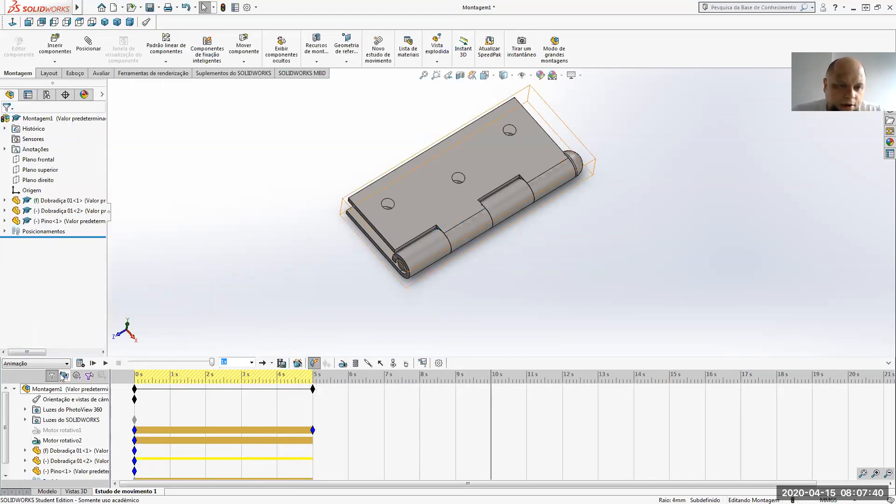
click(80, 363)
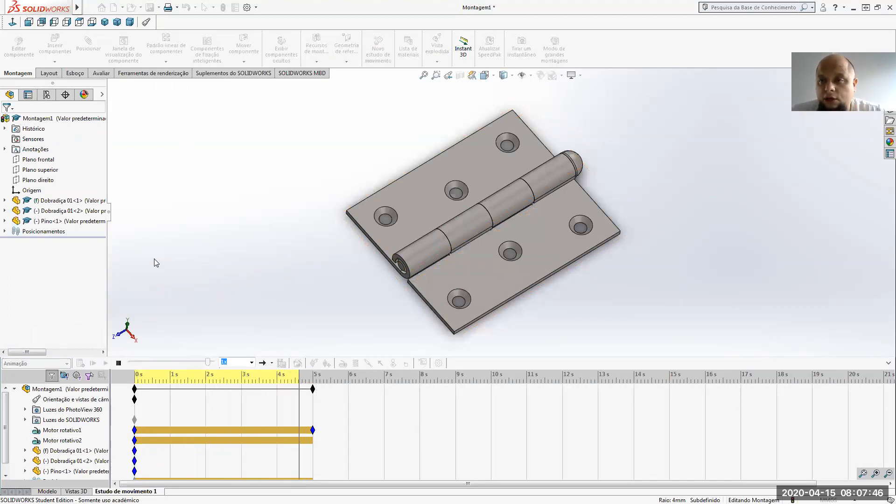
- Extend the animation's end key to 10 s and shift the start key of Motor rotativo2 to 5 s
drag(312, 390, 433, 405)
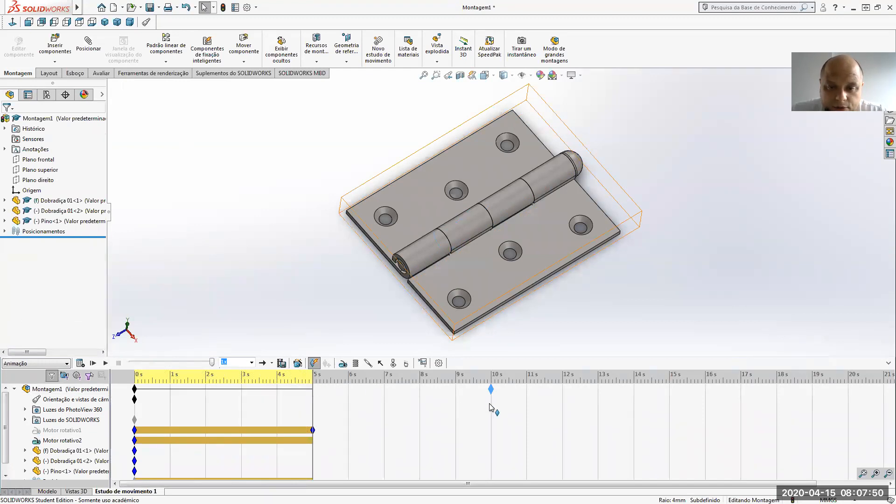
drag(490, 409, 492, 407)
drag(134, 441, 313, 451)
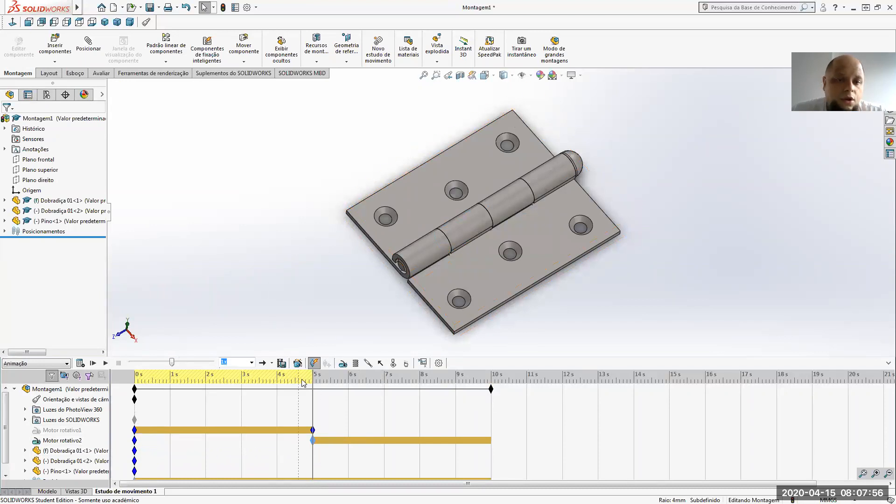
- Return the time bar to 0 s, recalculate the study and play the hinge's two-motor rotation
drag(312, 393, 135, 393)
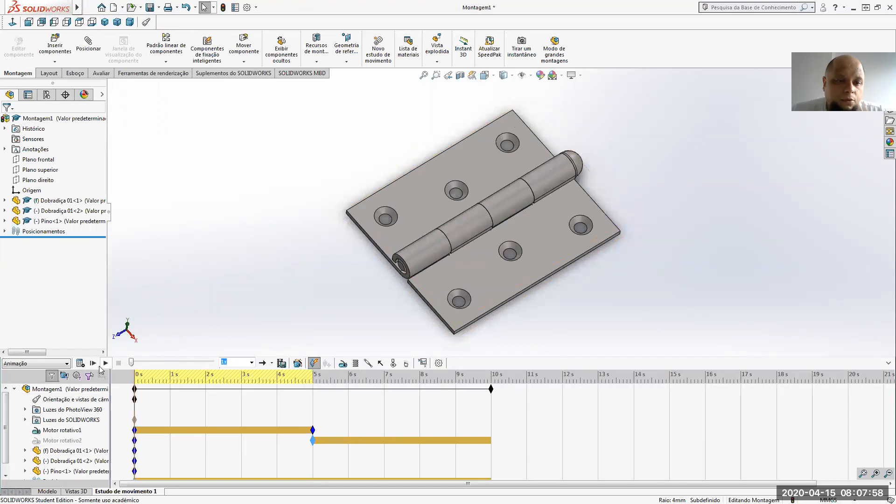
click(80, 363)
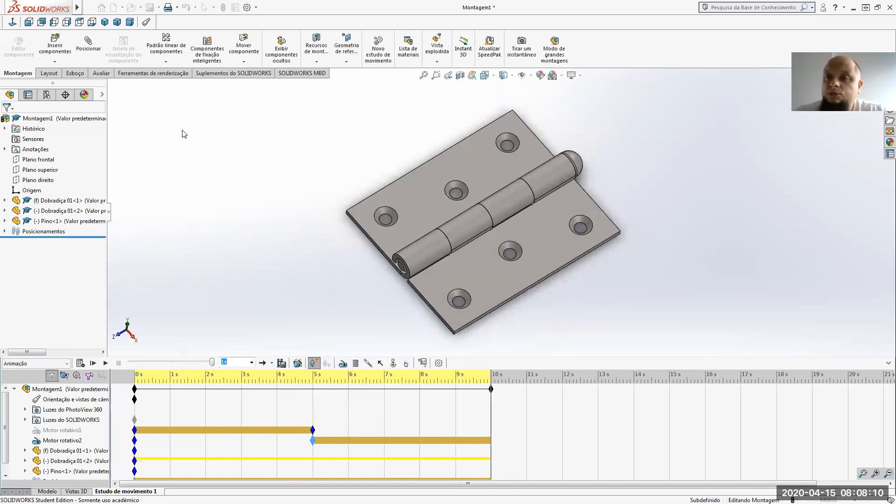
click(105, 364)
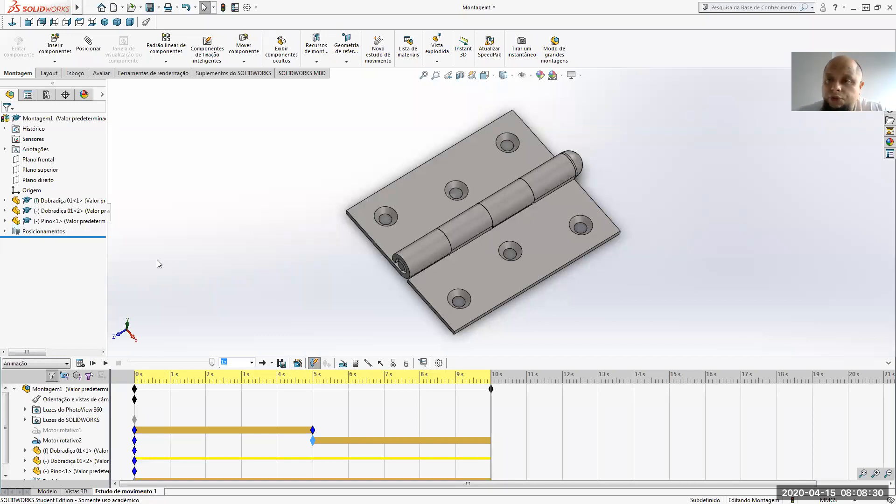
- Add an Explodir animation with the animation wizard, entering a duration of 2,5 s and a start time of 10 s
click(297, 364)
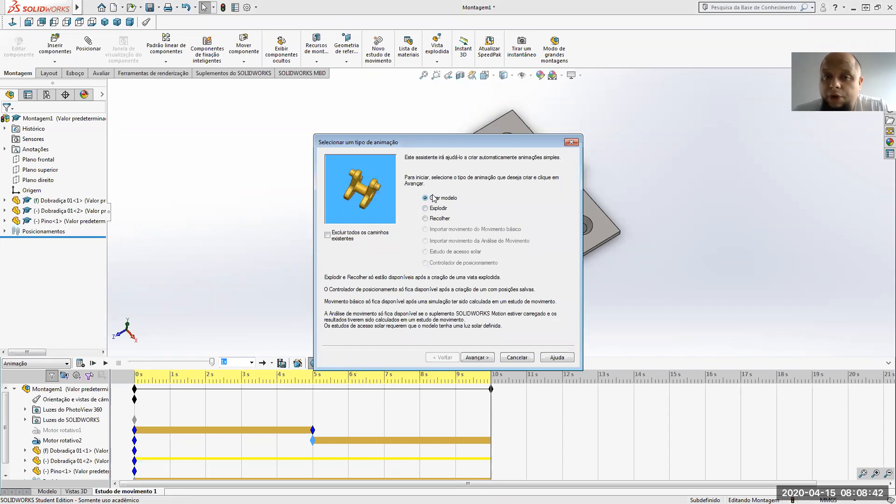
click(425, 208)
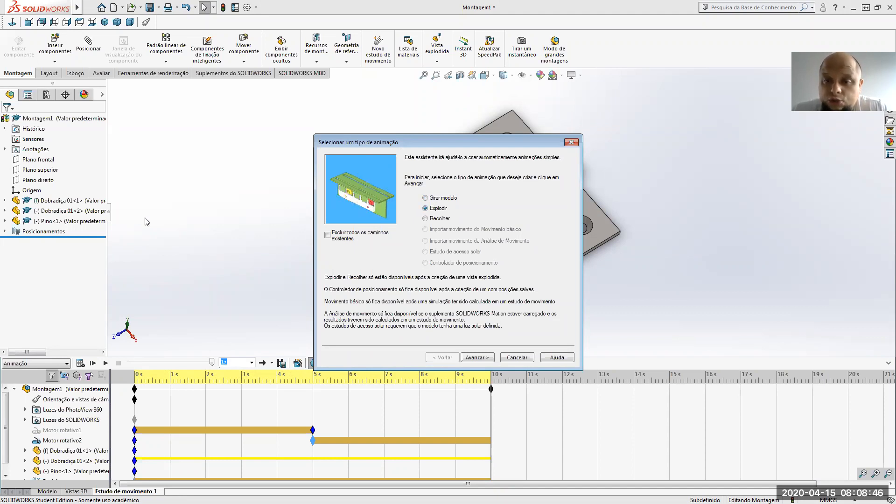
click(476, 357)
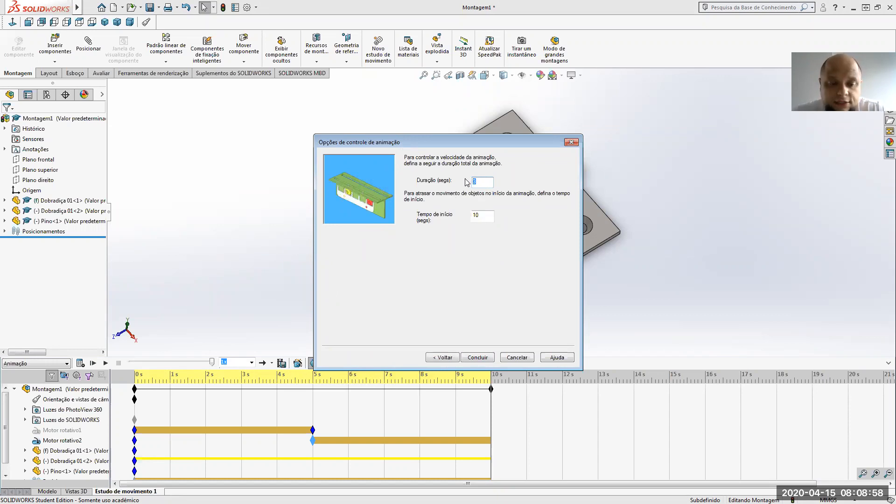
text(2,5)
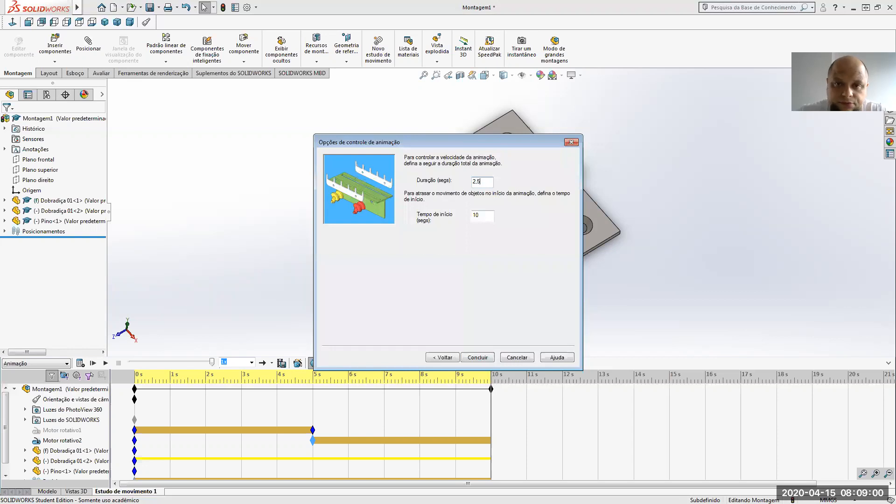
click(480, 217)
click(472, 217)
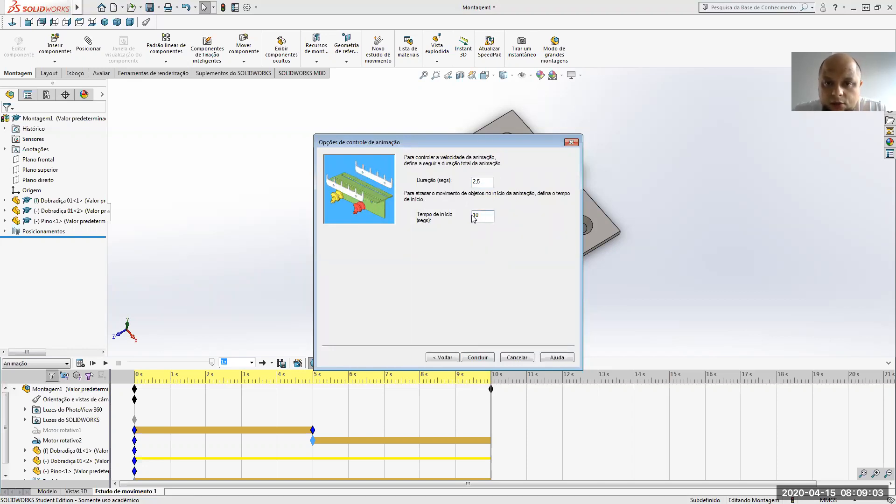
click(477, 357)
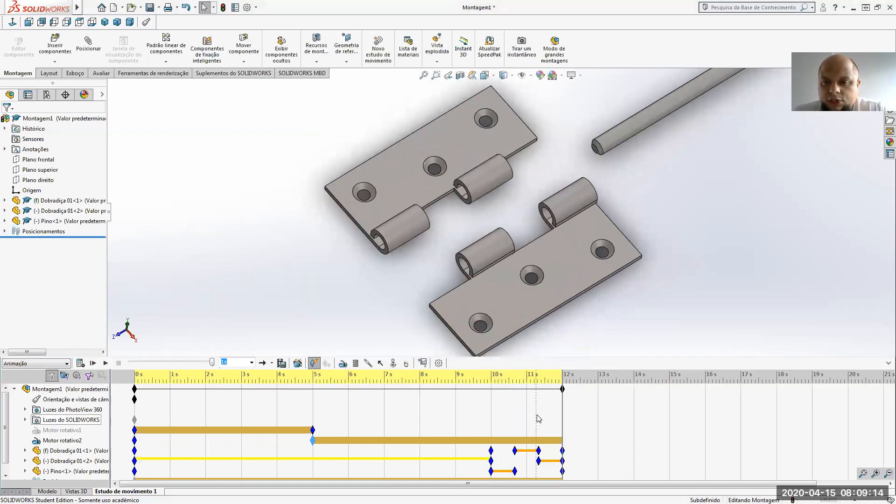
- Add a Recolher animation with the animation wizard, using a 3 s duration and a start time of 12 s
click(338, 380)
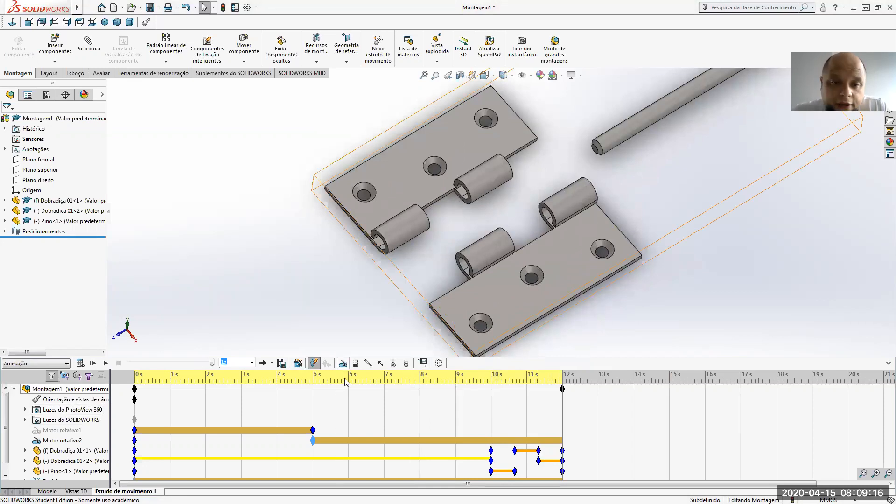
click(299, 364)
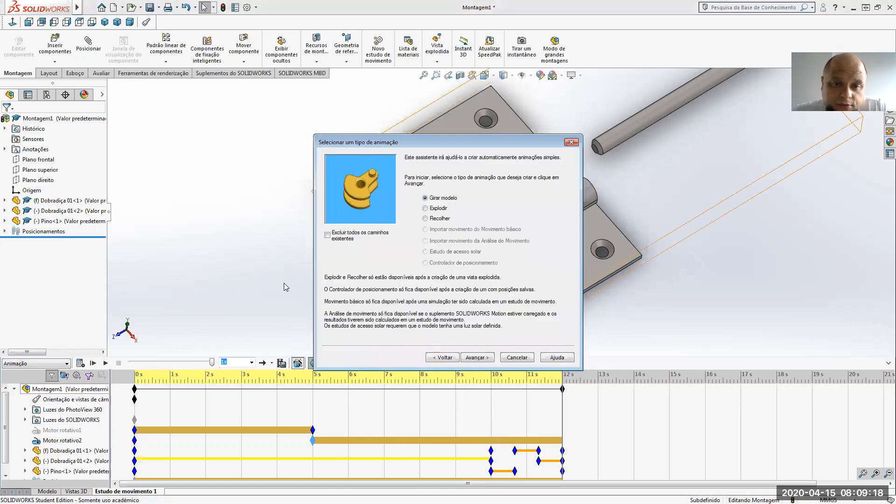
click(425, 218)
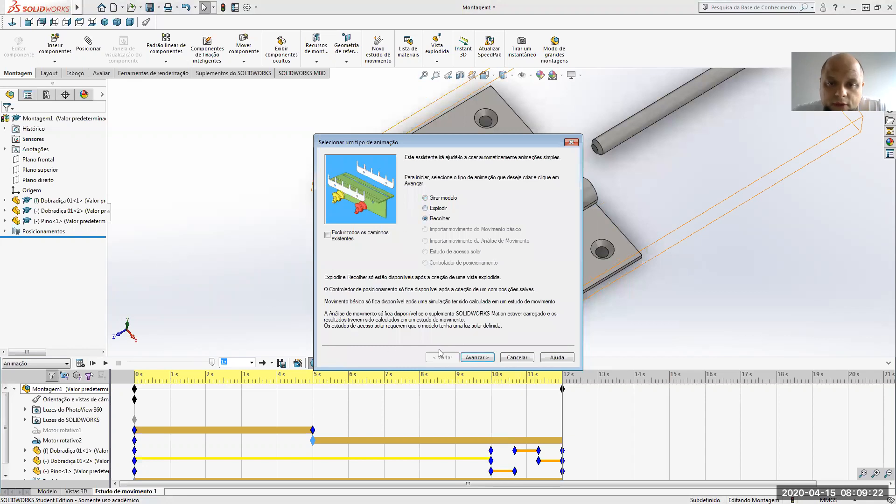
click(477, 357)
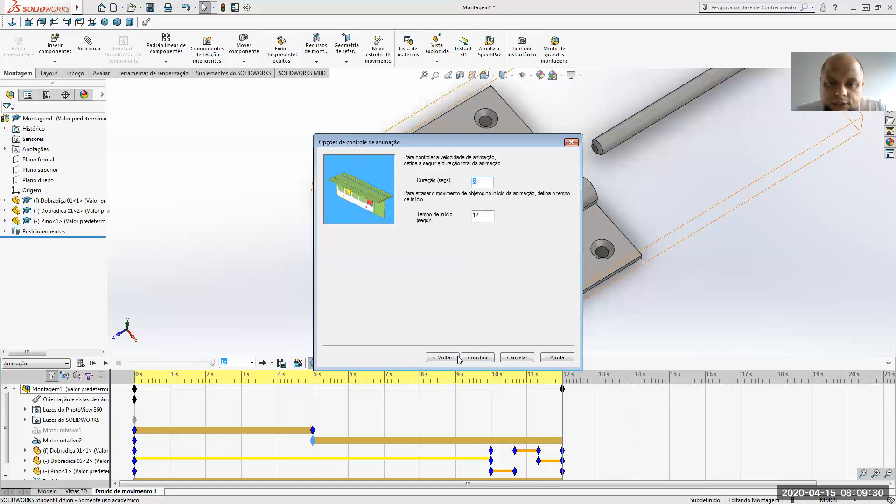
click(476, 357)
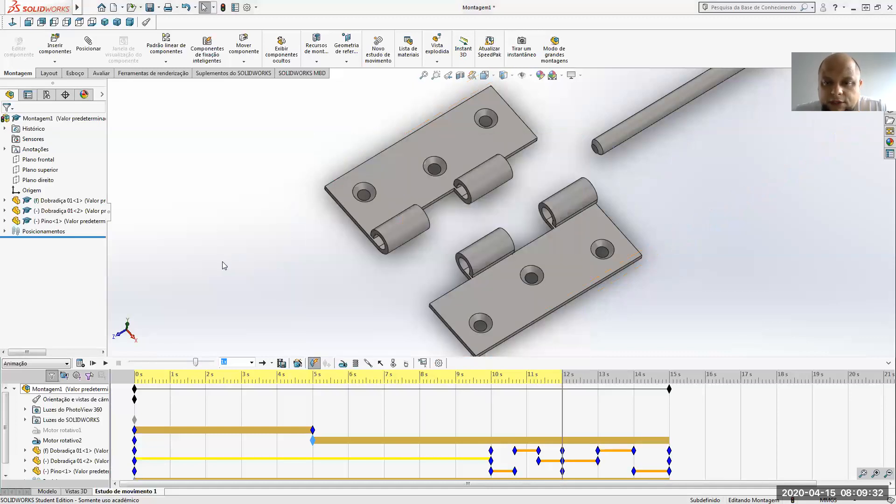
- Recalculate the extended motion study and play its rotation, explode and collapse sequence
click(83, 360)
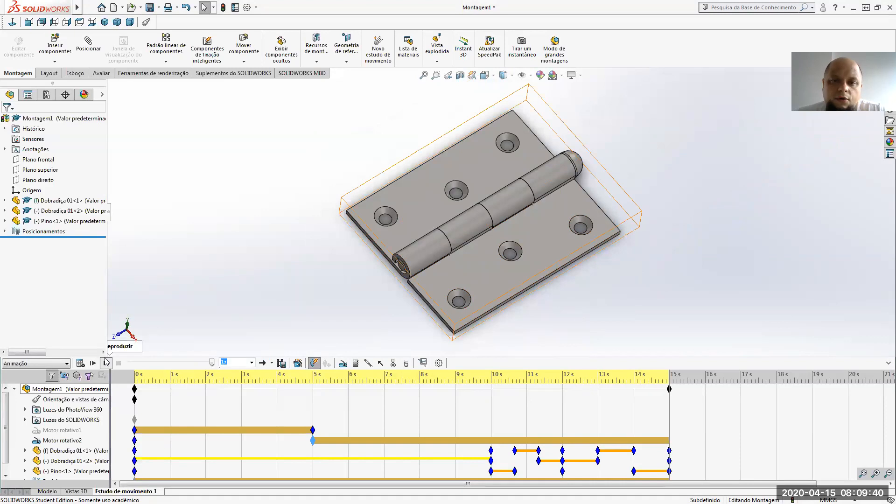
click(105, 362)
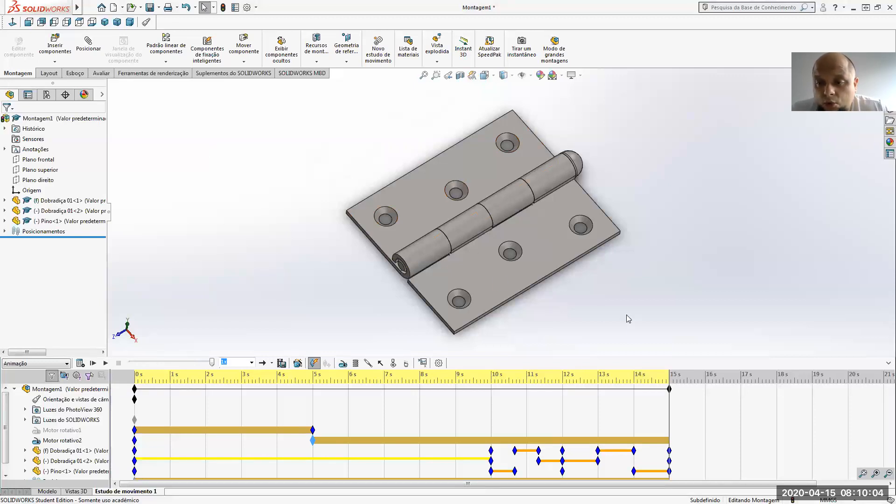
- Return the time bar to 0 s and enable view key creation for the orientation and camera views
drag(668, 402, 123, 420)
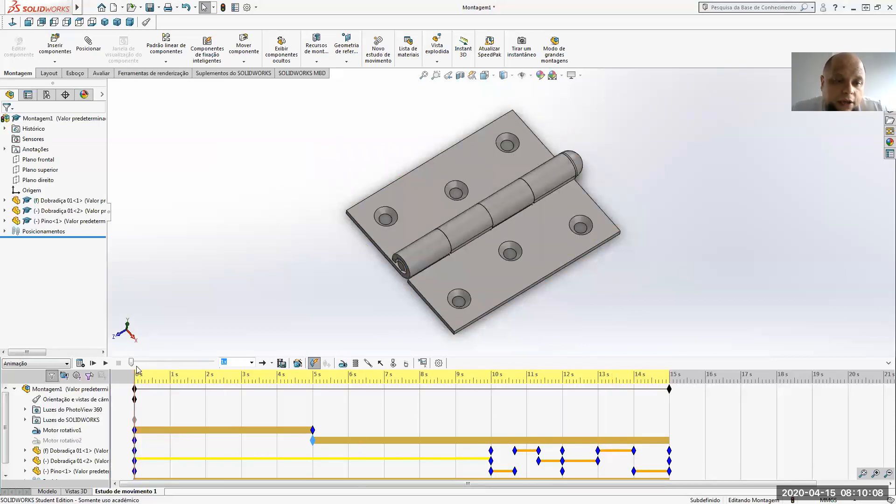
right_click(69, 401)
click(116, 418)
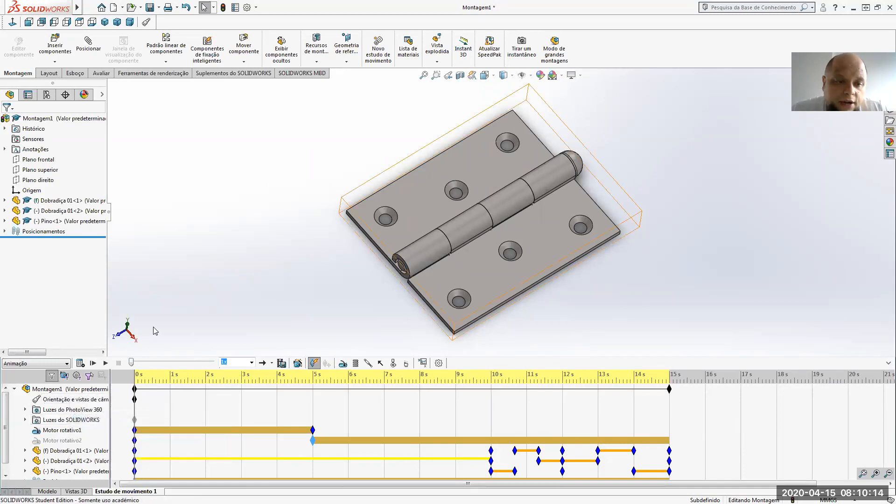
right_click(52, 398)
click(199, 269)
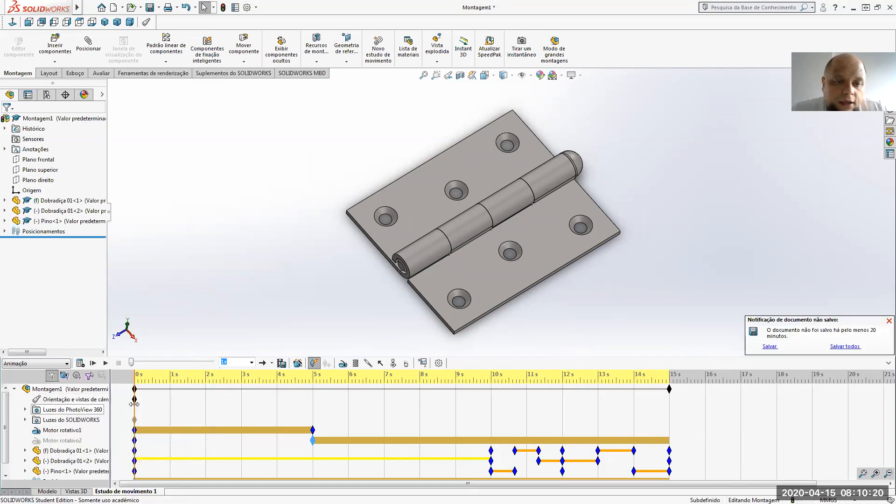
- Set the time bar to 10 s and orient the hinge to the top view to record a camera view key
drag(135, 404, 490, 411)
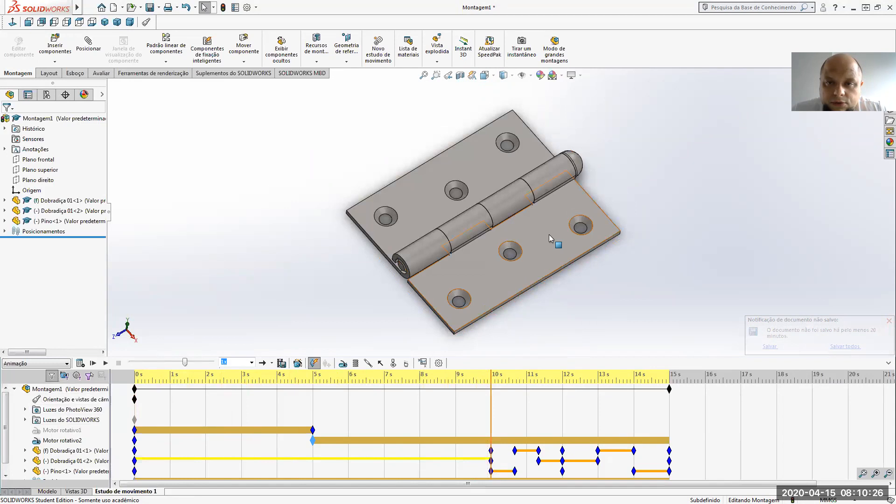
click(493, 80)
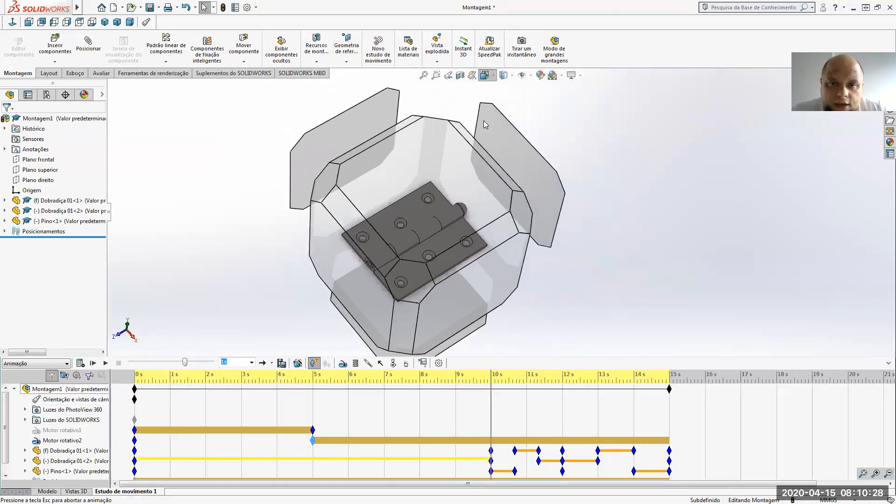
click(425, 219)
scroll(640, 229, up, 4)
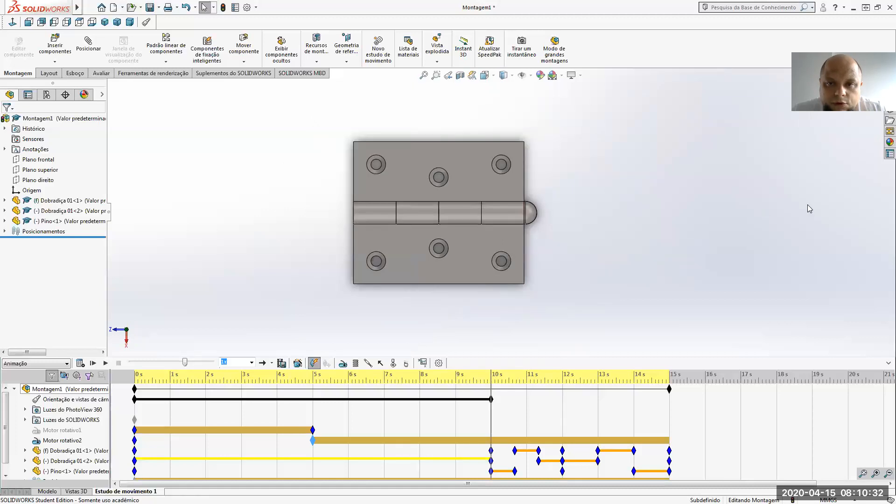
scroll(811, 204, up, 1)
scroll(847, 203, down, 1)
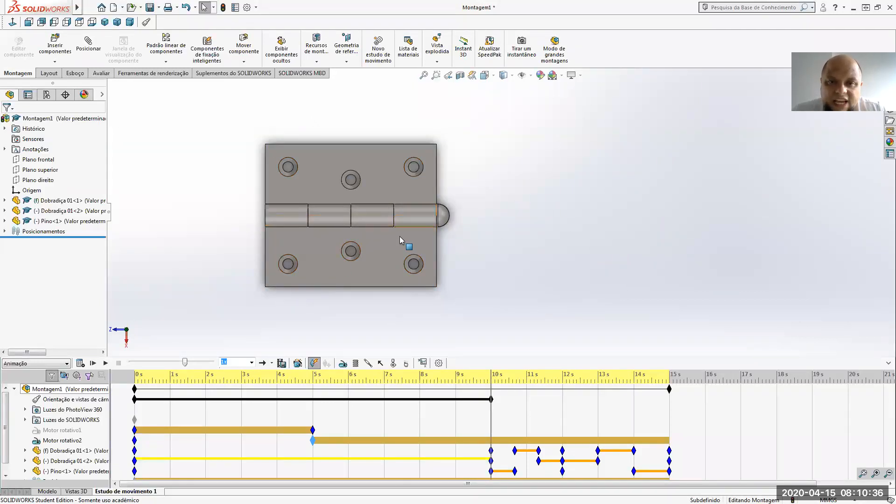
- Recalculate the motion study and play it from the start with the camera view change
click(79, 364)
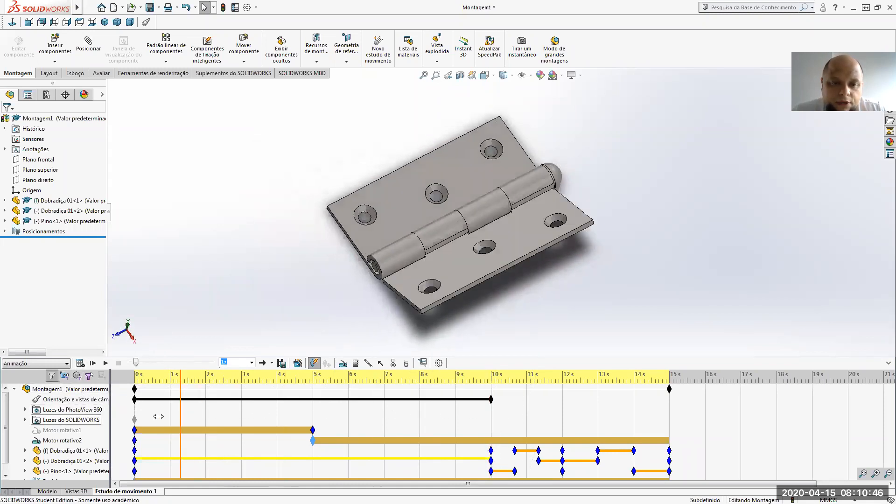
click(93, 363)
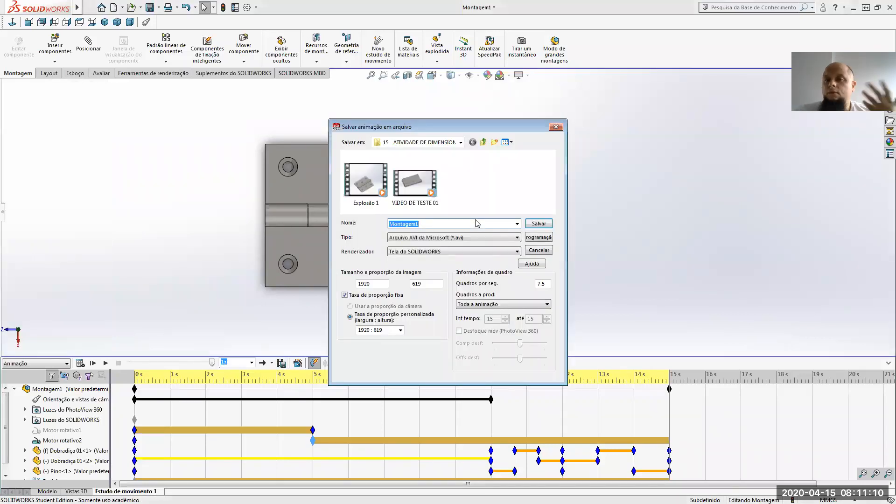
- Configure the animation export as Montagem1 in AVI format, using the SOLIDWORKS screen renderer and a custom 4:3 aspect ratio
click(432, 227)
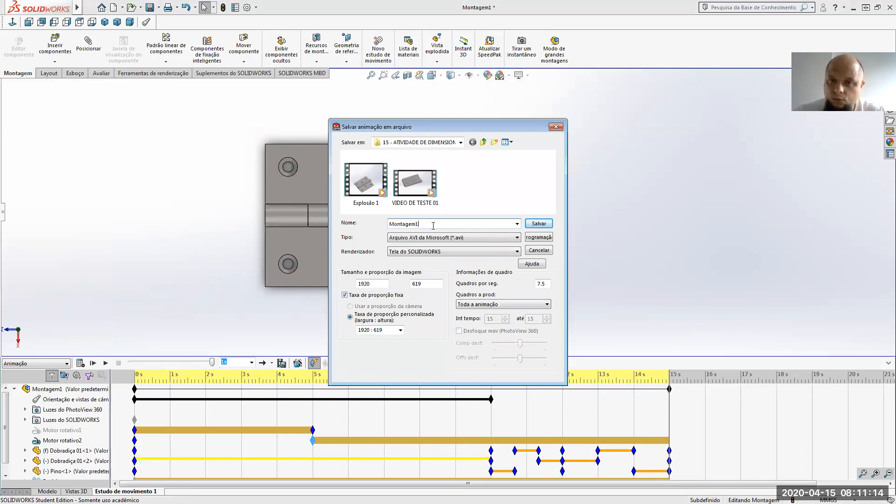
click(451, 238)
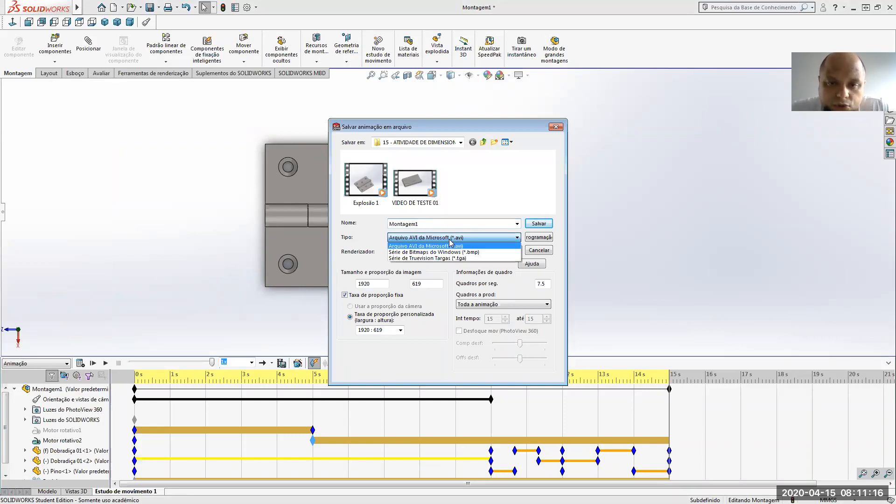
click(450, 242)
click(453, 252)
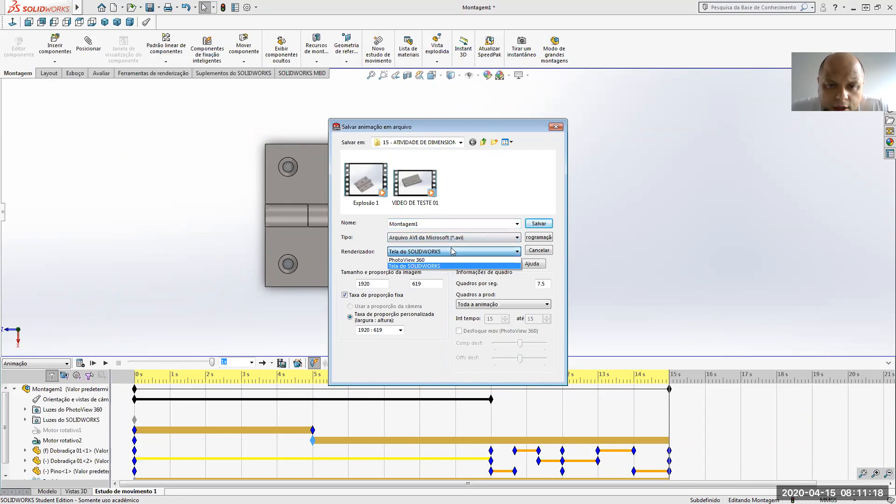
click(451, 251)
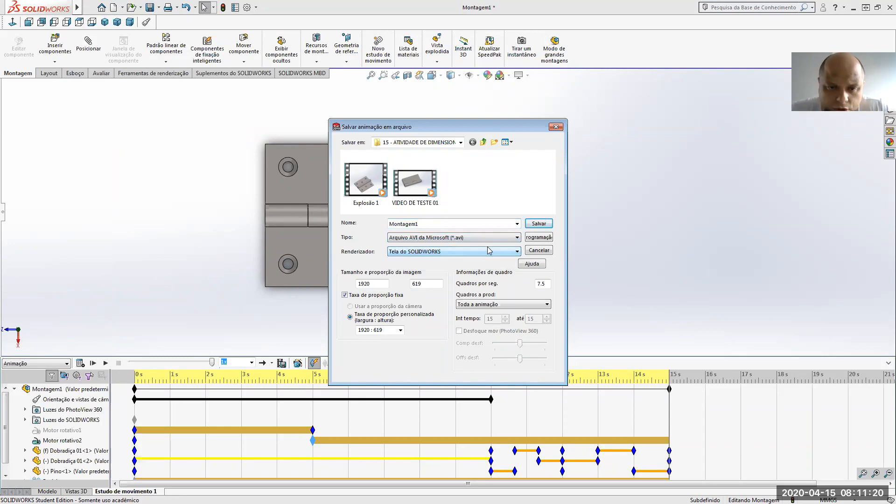
click(401, 330)
click(385, 349)
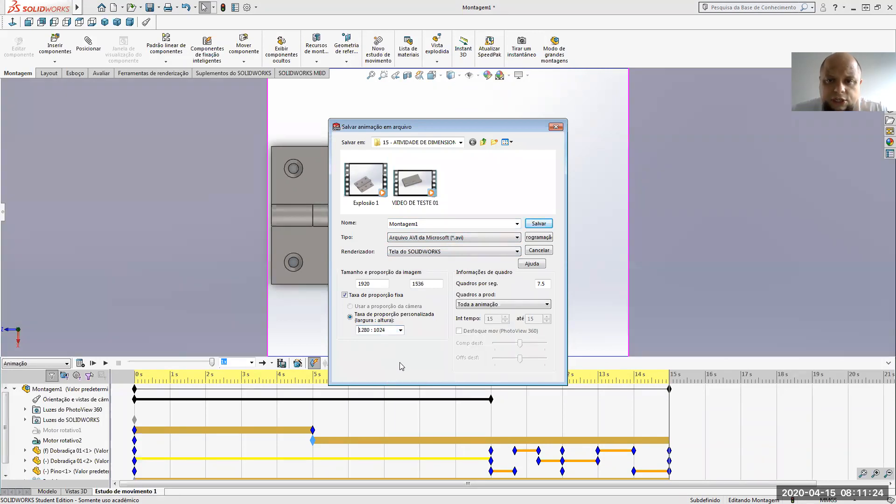
scroll(383, 330, up, 1)
scroll(383, 330, down, 2)
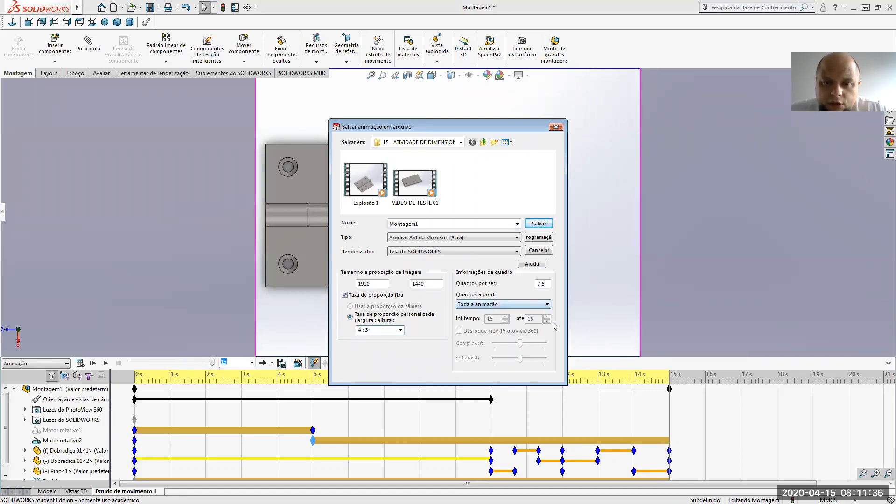
- Save the animation with the Microsoft Video 1 compressor at quality 85, keeping these compression options and skipping recalculation
click(539, 224)
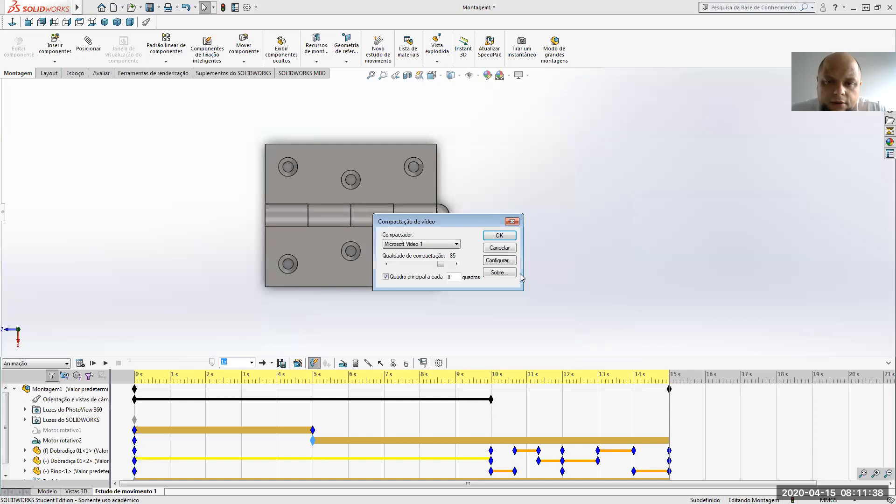
click(496, 243)
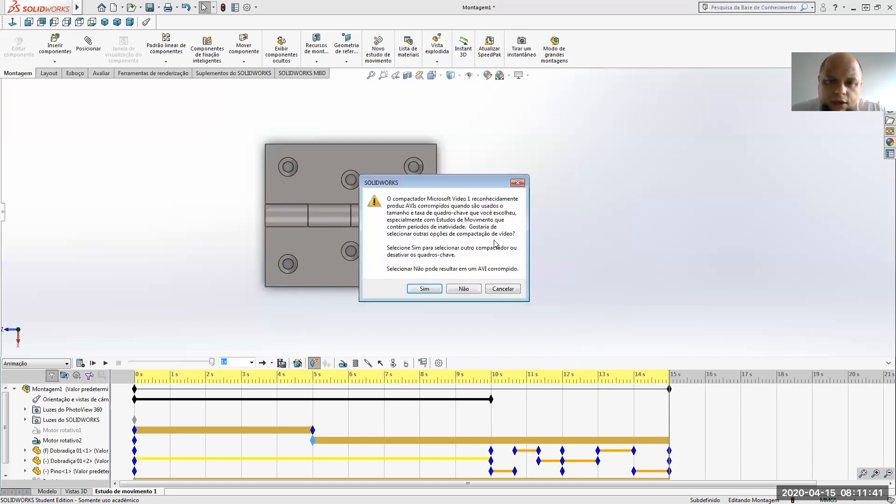
click(456, 291)
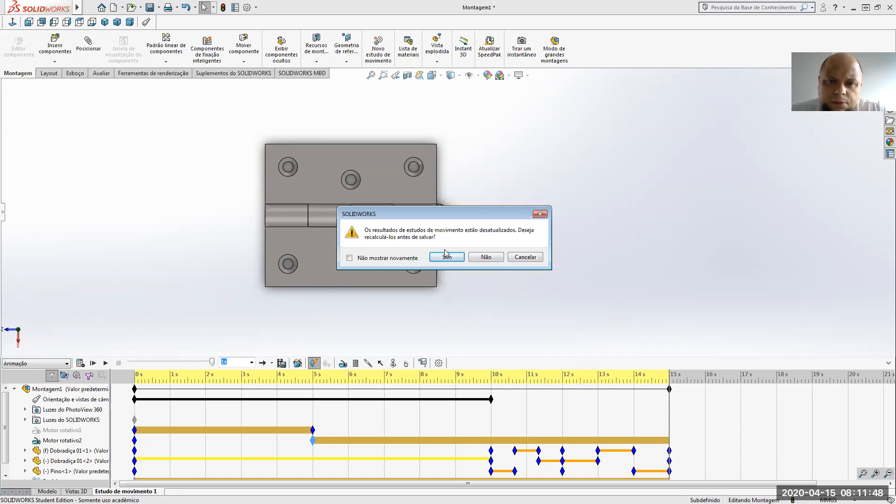
click(486, 258)
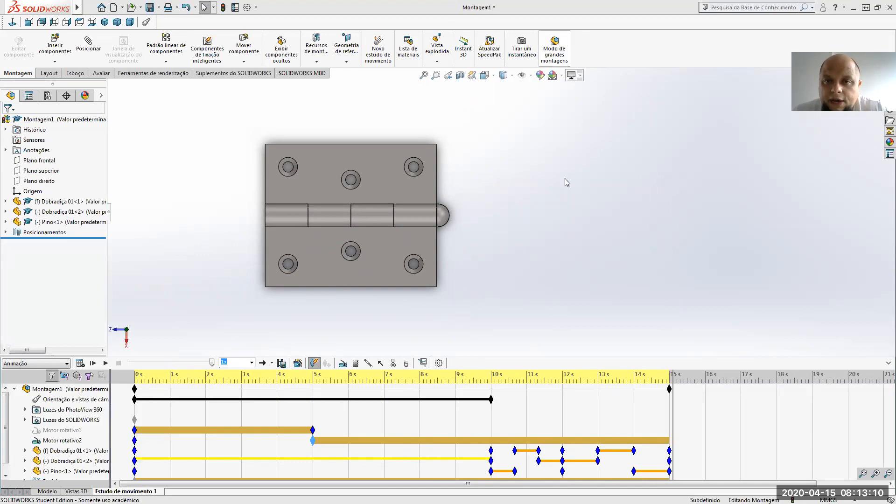
- Switch to the desktop and place the exported Montagem1 video file there
key(super+d)
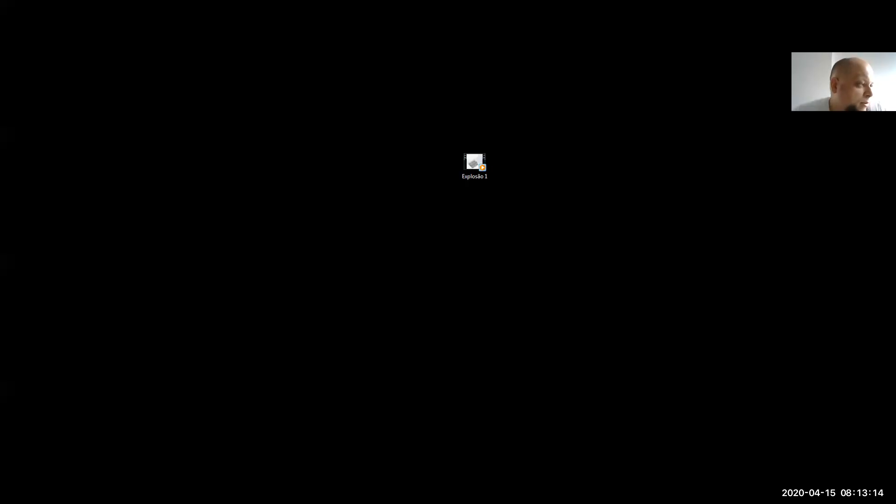
drag(136, 248, 544, 177)
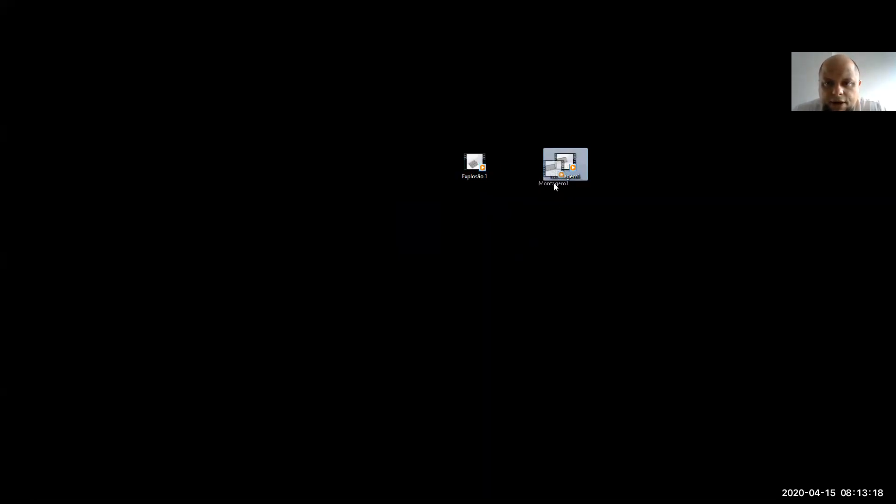
click(557, 225)
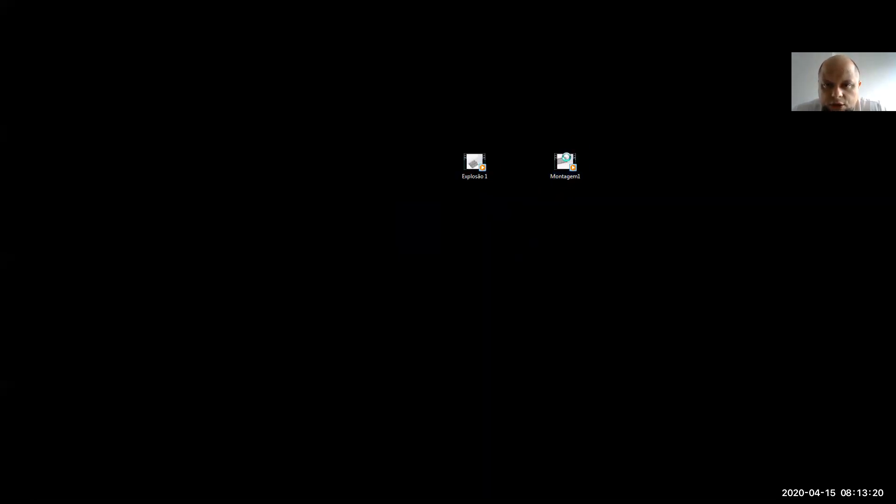
- Check the general properties of the Montagem1 video file, including its size, and play the video in Windows Media Player
click(558, 163)
right_click(559, 163)
click(588, 353)
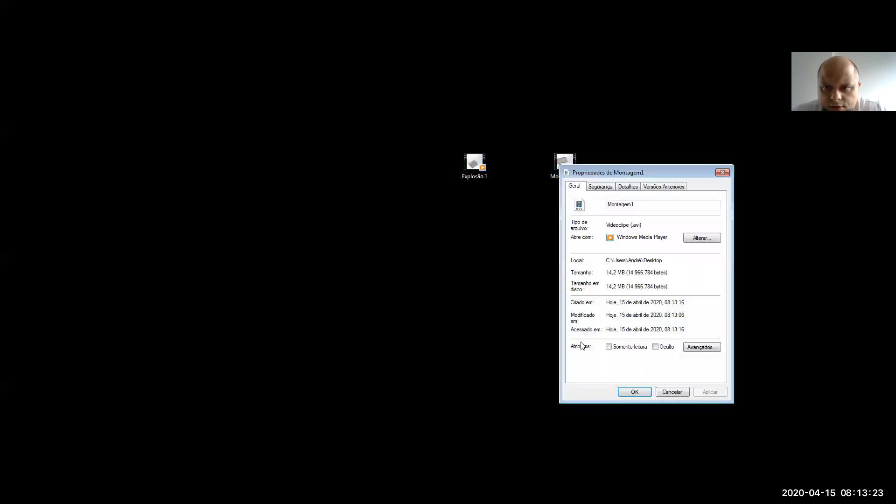
click(722, 173)
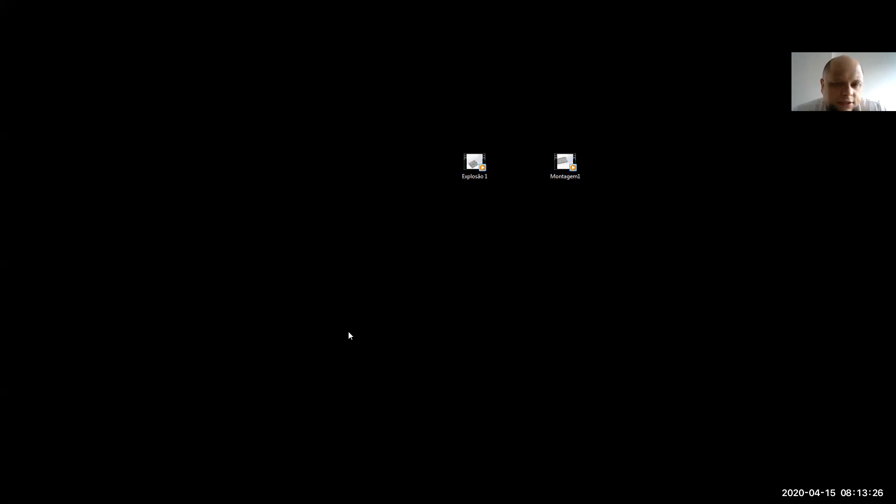
double_click(553, 165)
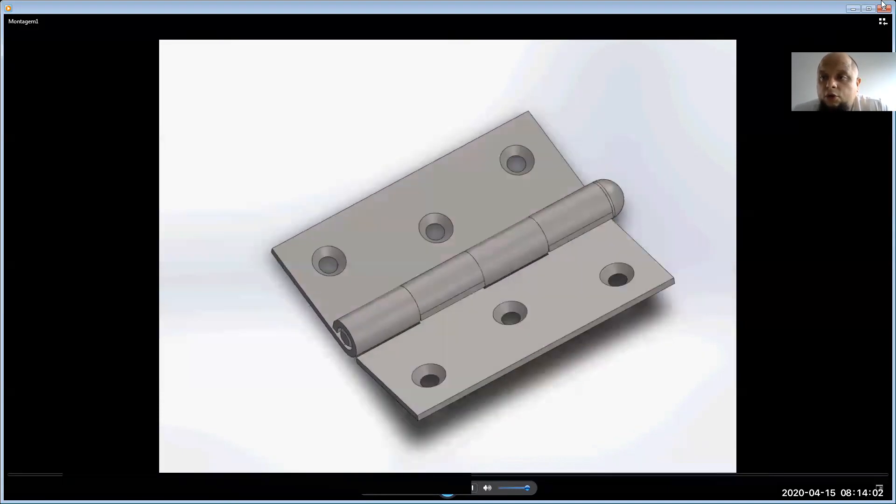
key(alt+F4)
- Place the Montagem1 video beside Explosão 1 on the desktop and switch back to SOLIDWORKS
drag(565, 163, 0, 224)
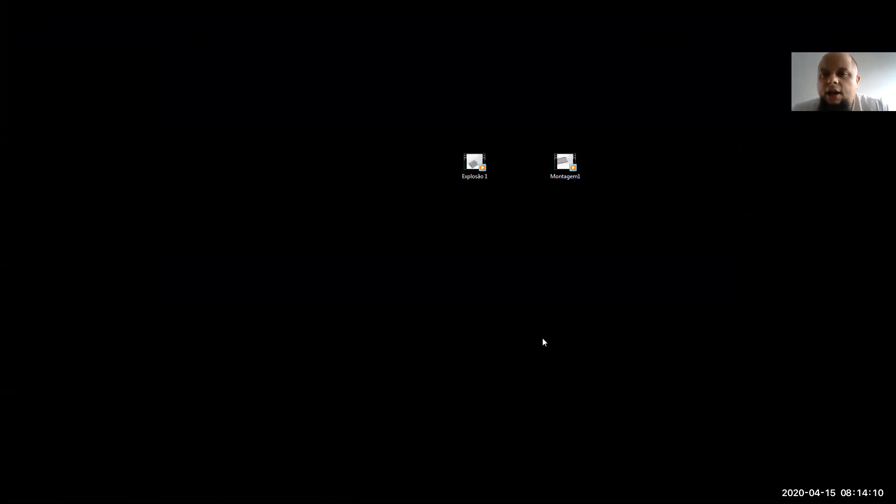
drag(560, 175, 520, 175)
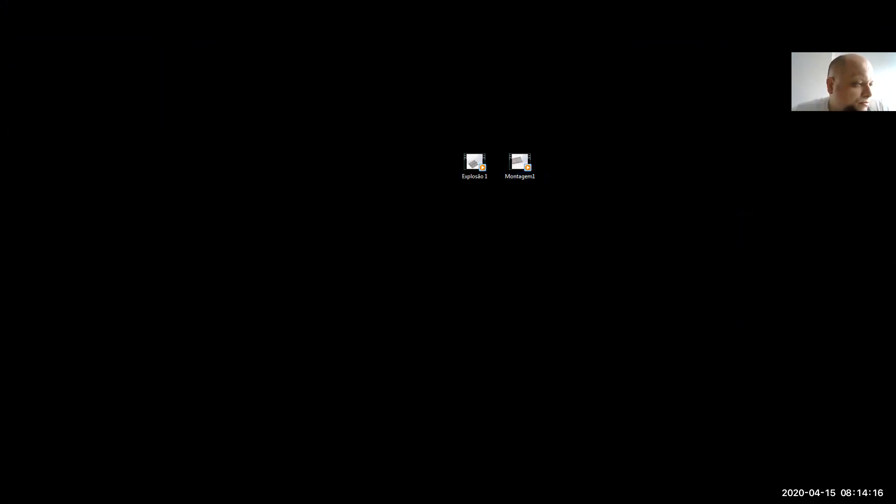
key(alt+Tab)
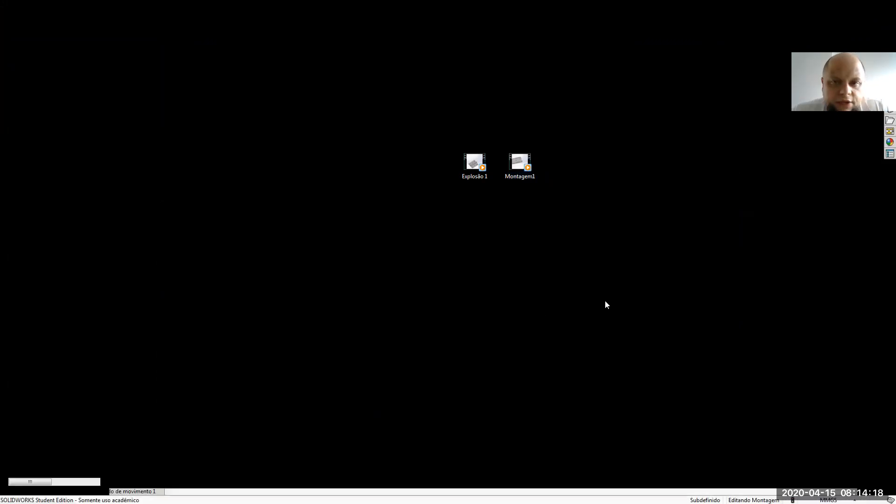